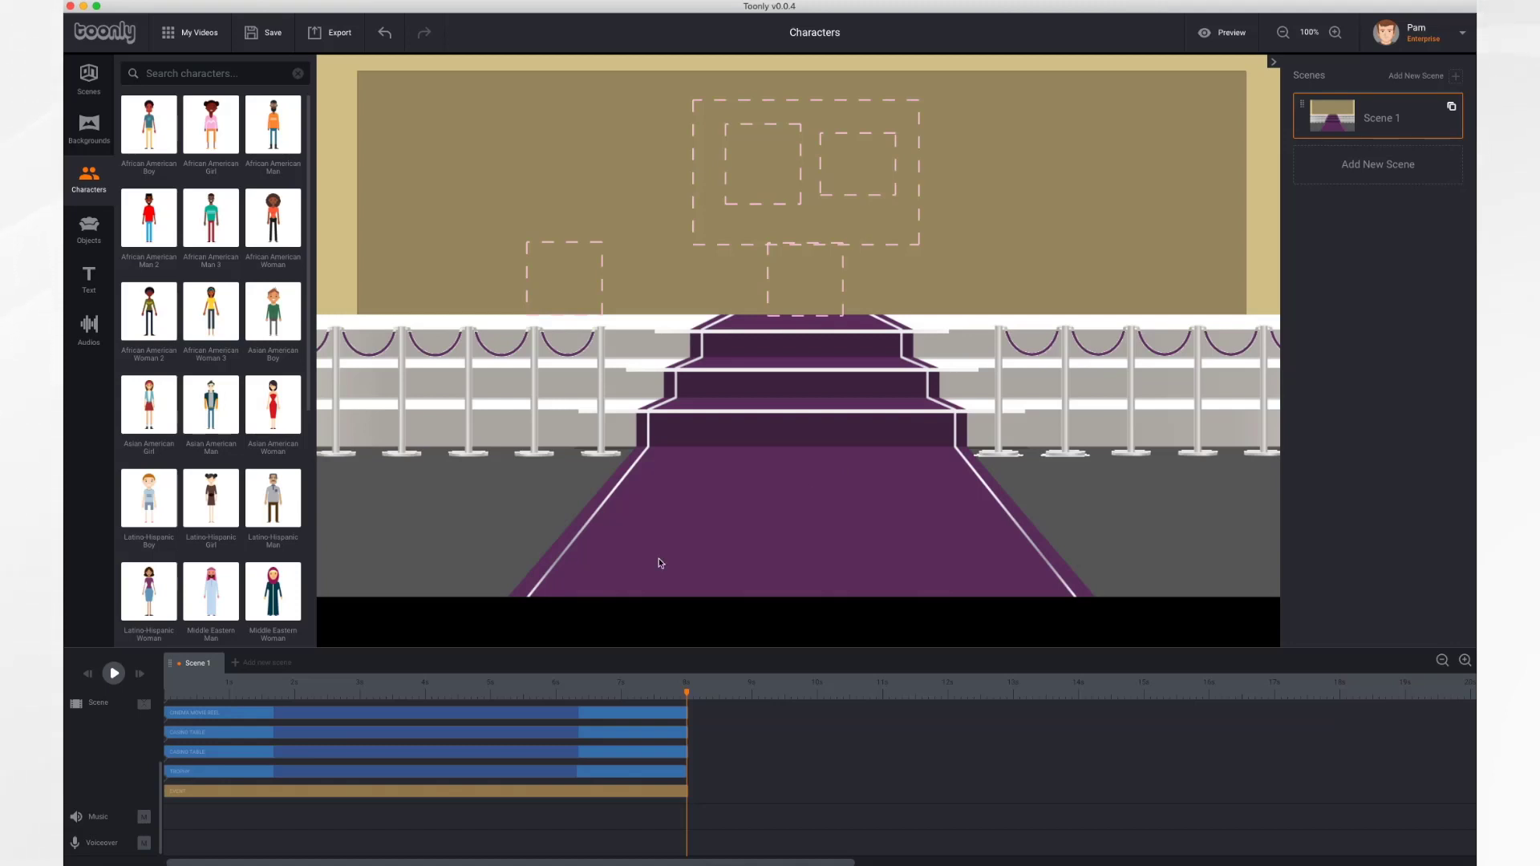
Play the scene from its beginning to review how the background objects animate in
click(87, 675)
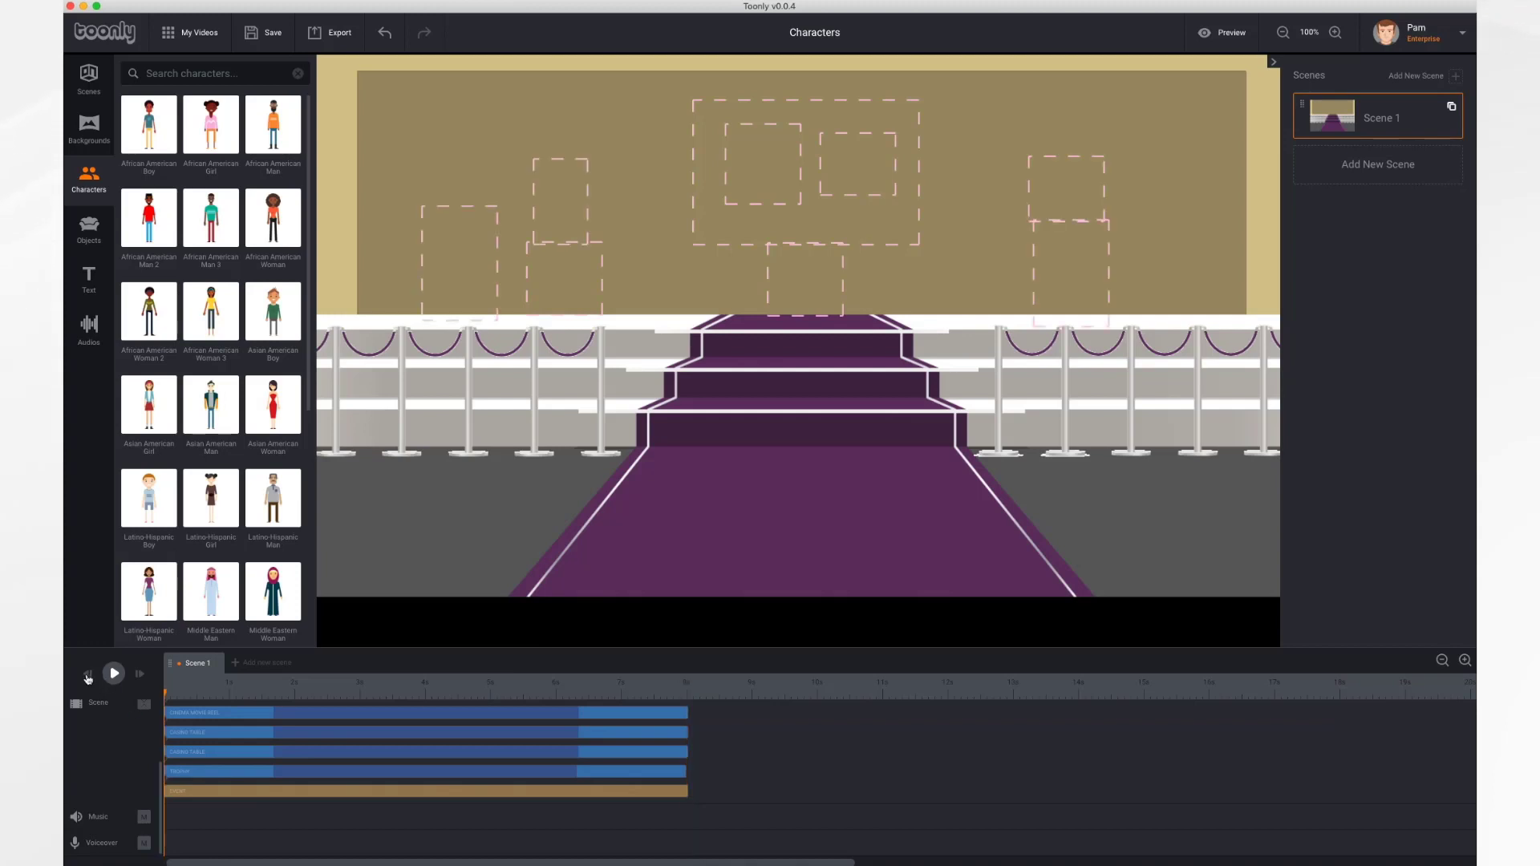
click(113, 674)
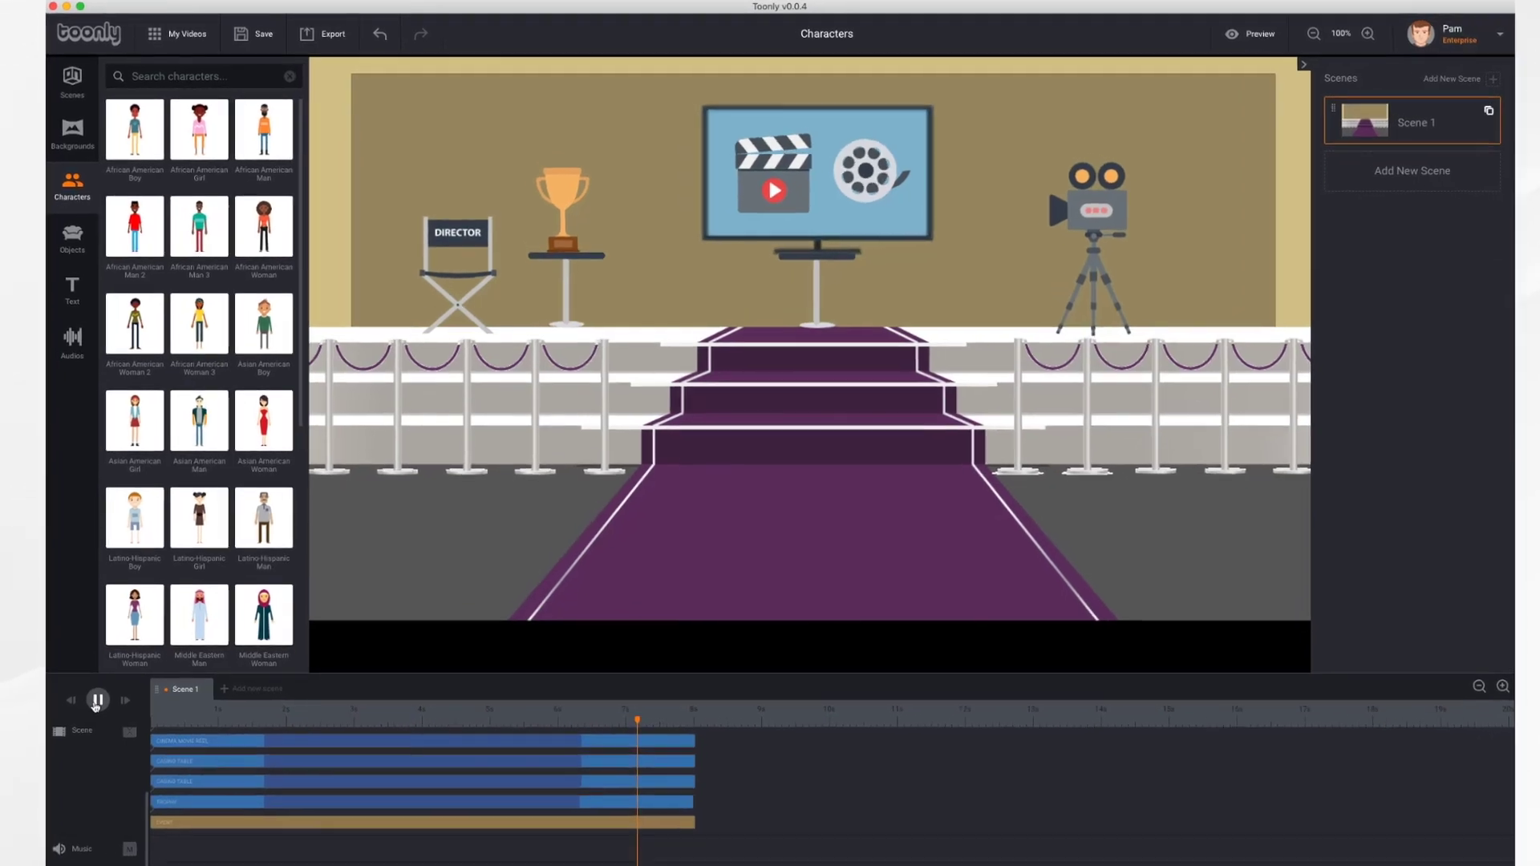
click(98, 697)
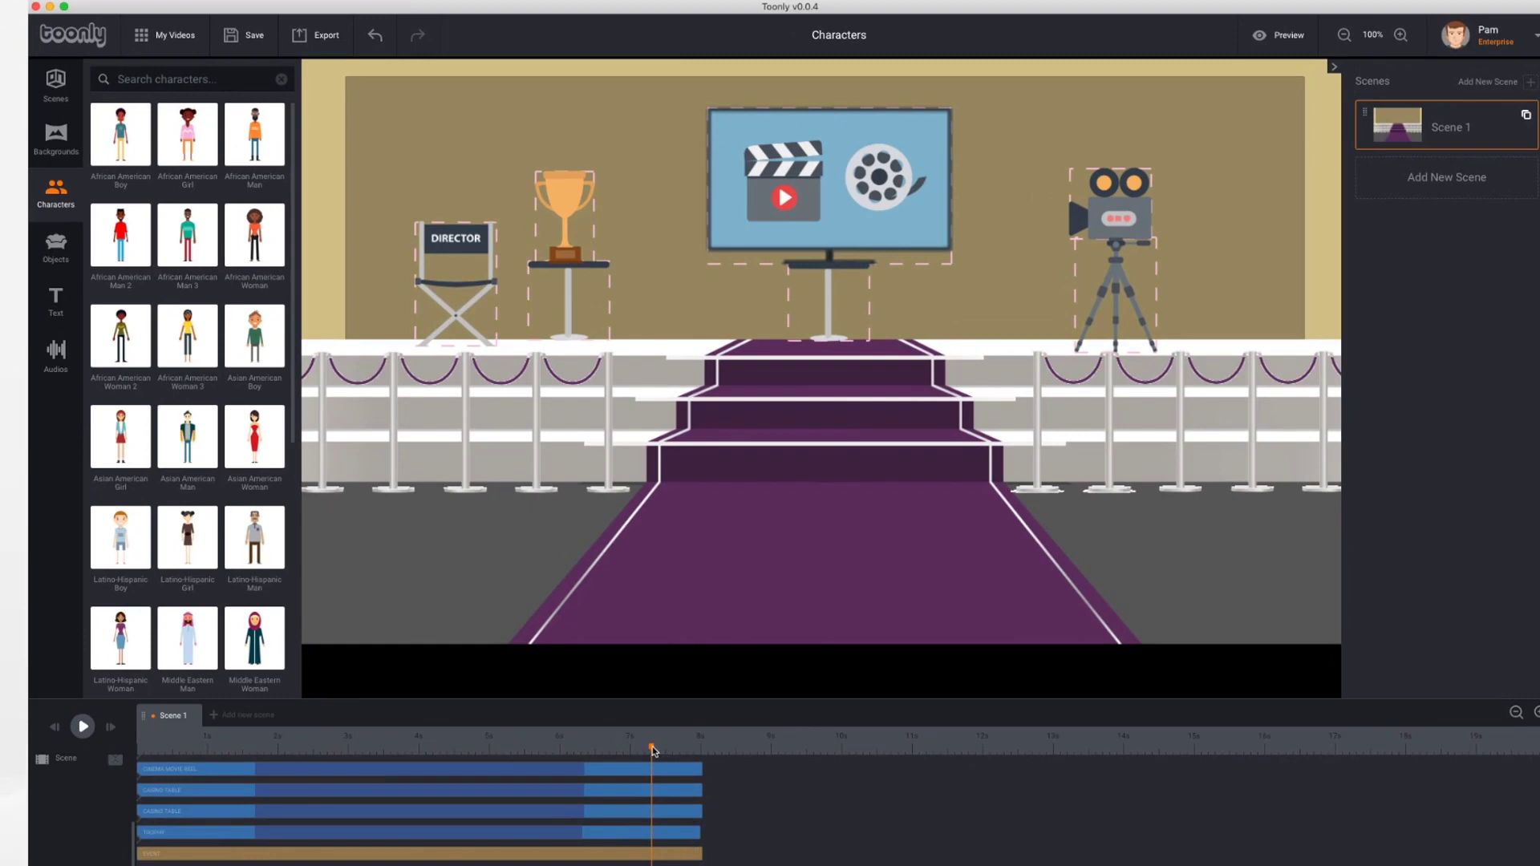
Place the Asian American Woman character near the purple carpet's left edge starting at 1 second, and preview her entrance
drag(653, 750, 206, 753)
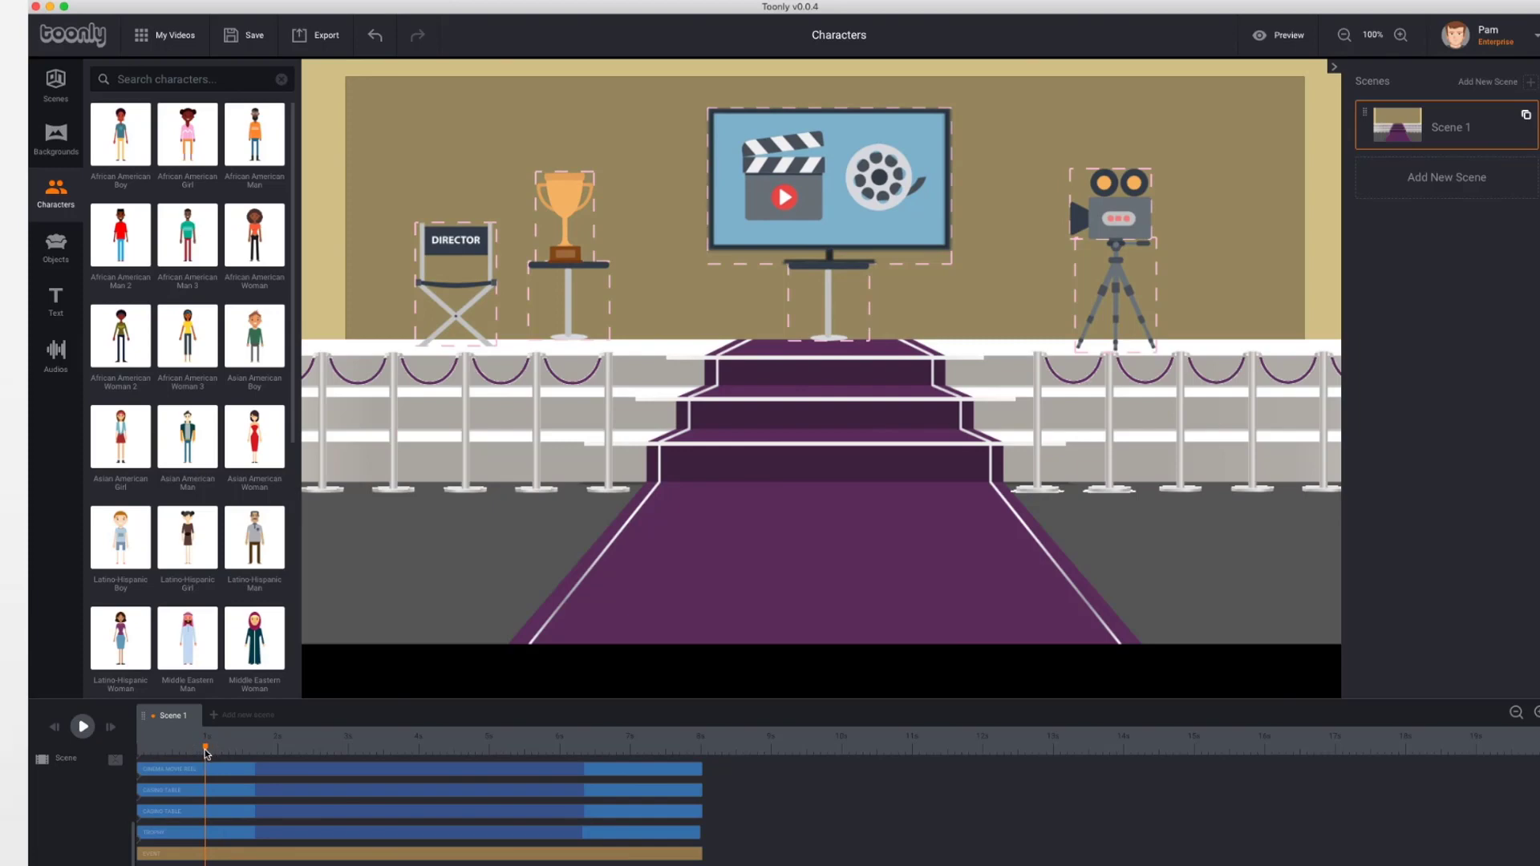
click(56, 199)
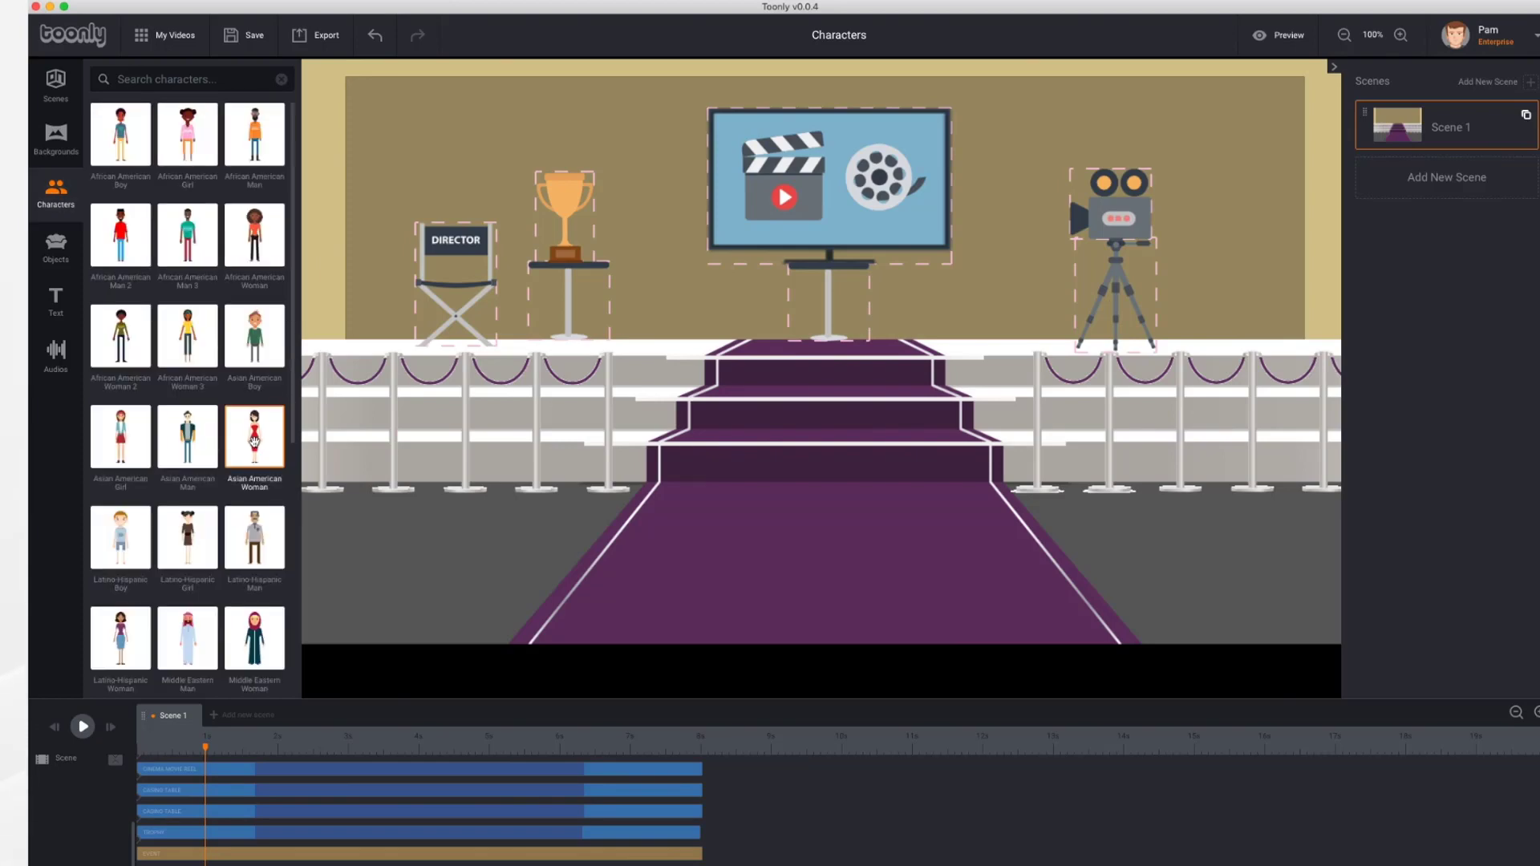
drag(255, 440, 630, 450)
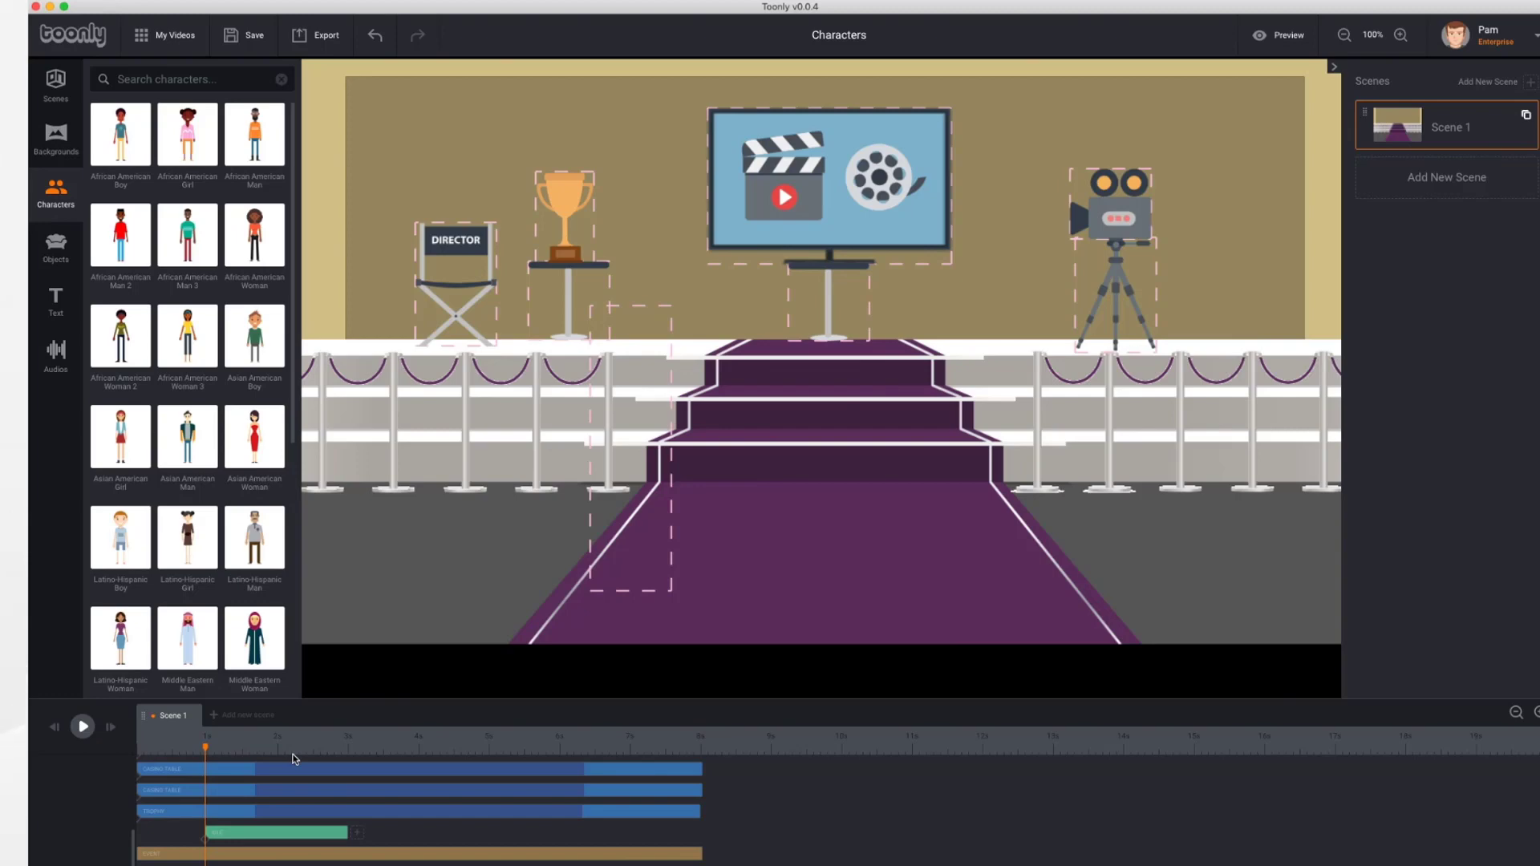
click(83, 727)
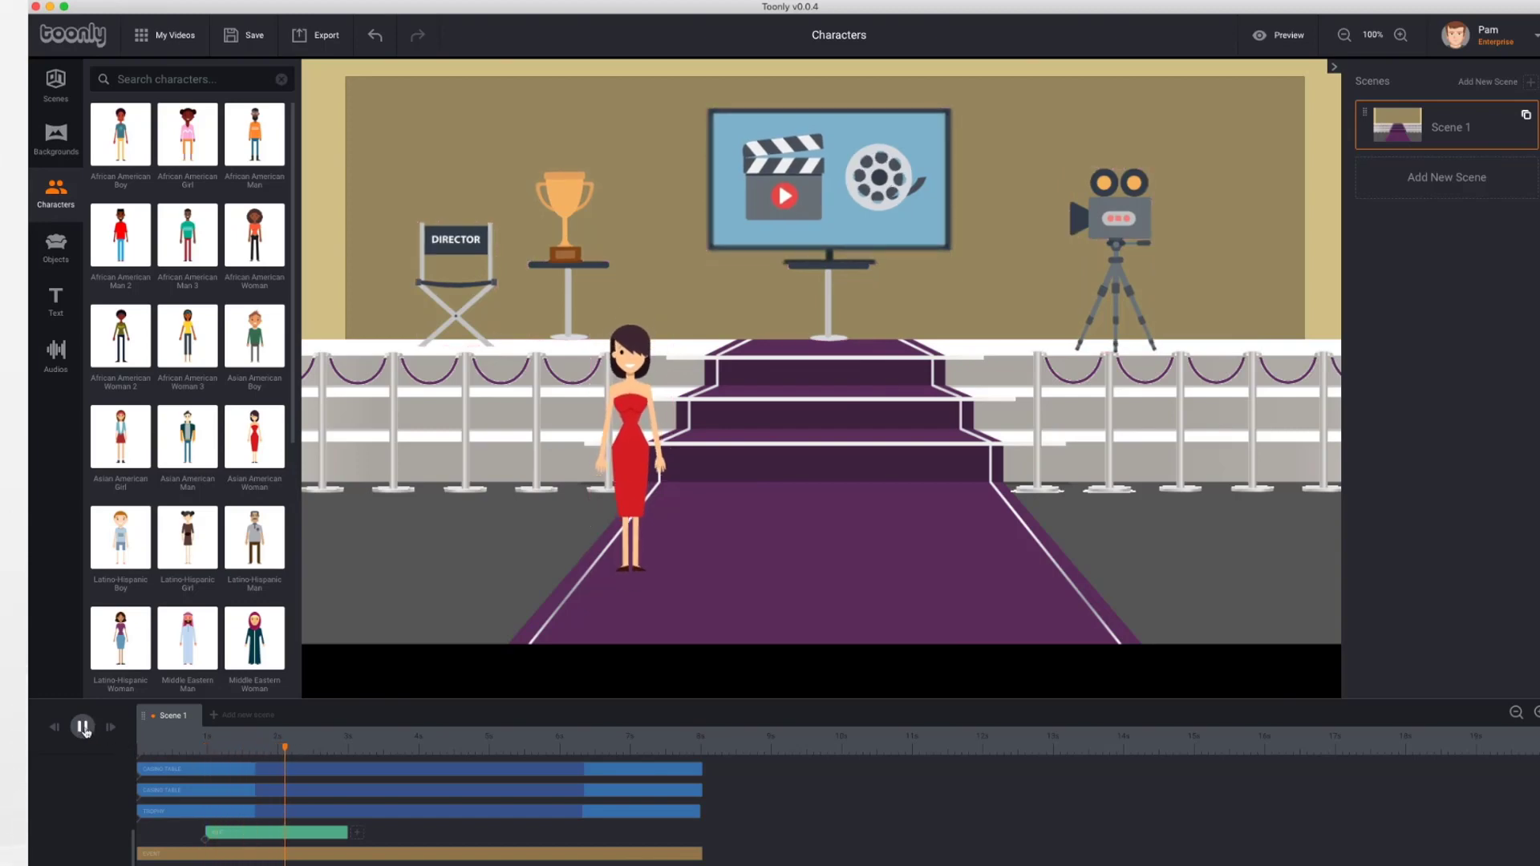
click(84, 727)
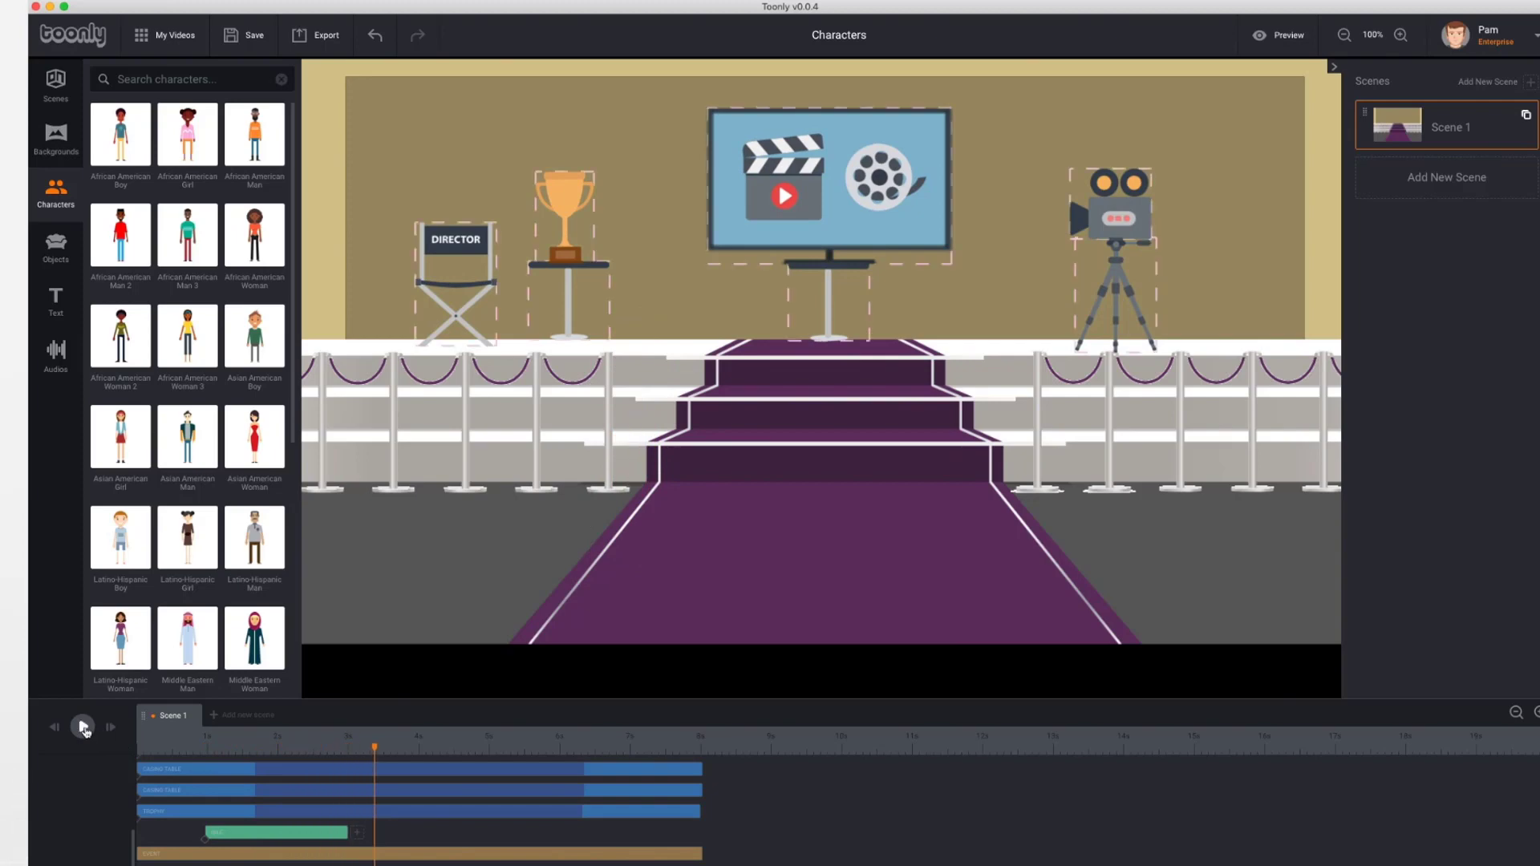
With the scene at 2 seconds, enlarge the woman in red and reposition her on the carpet's left edge, and play back the result
click(332, 836)
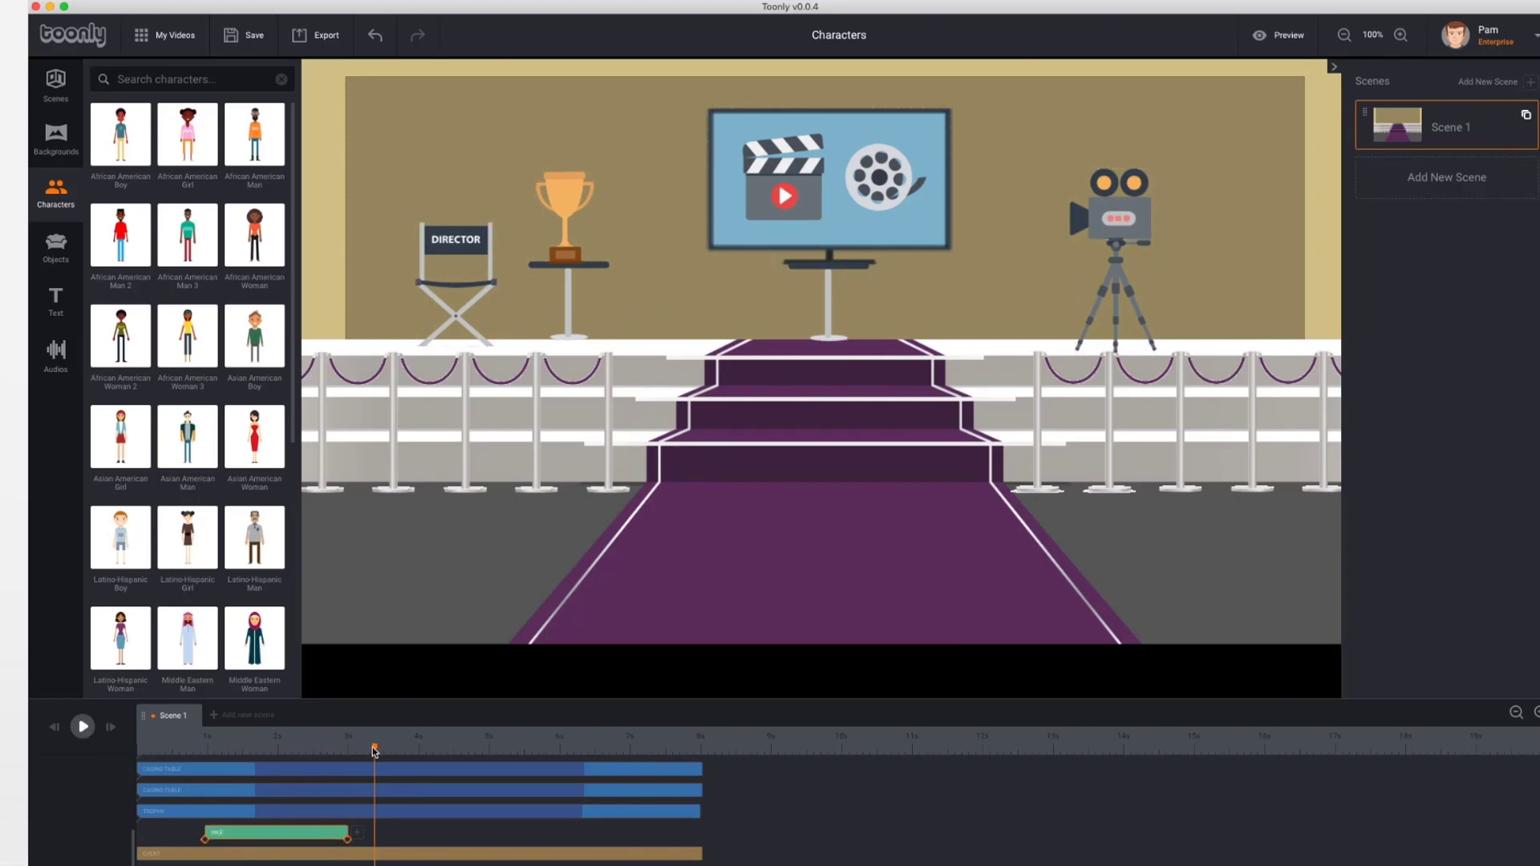
drag(373, 752, 277, 748)
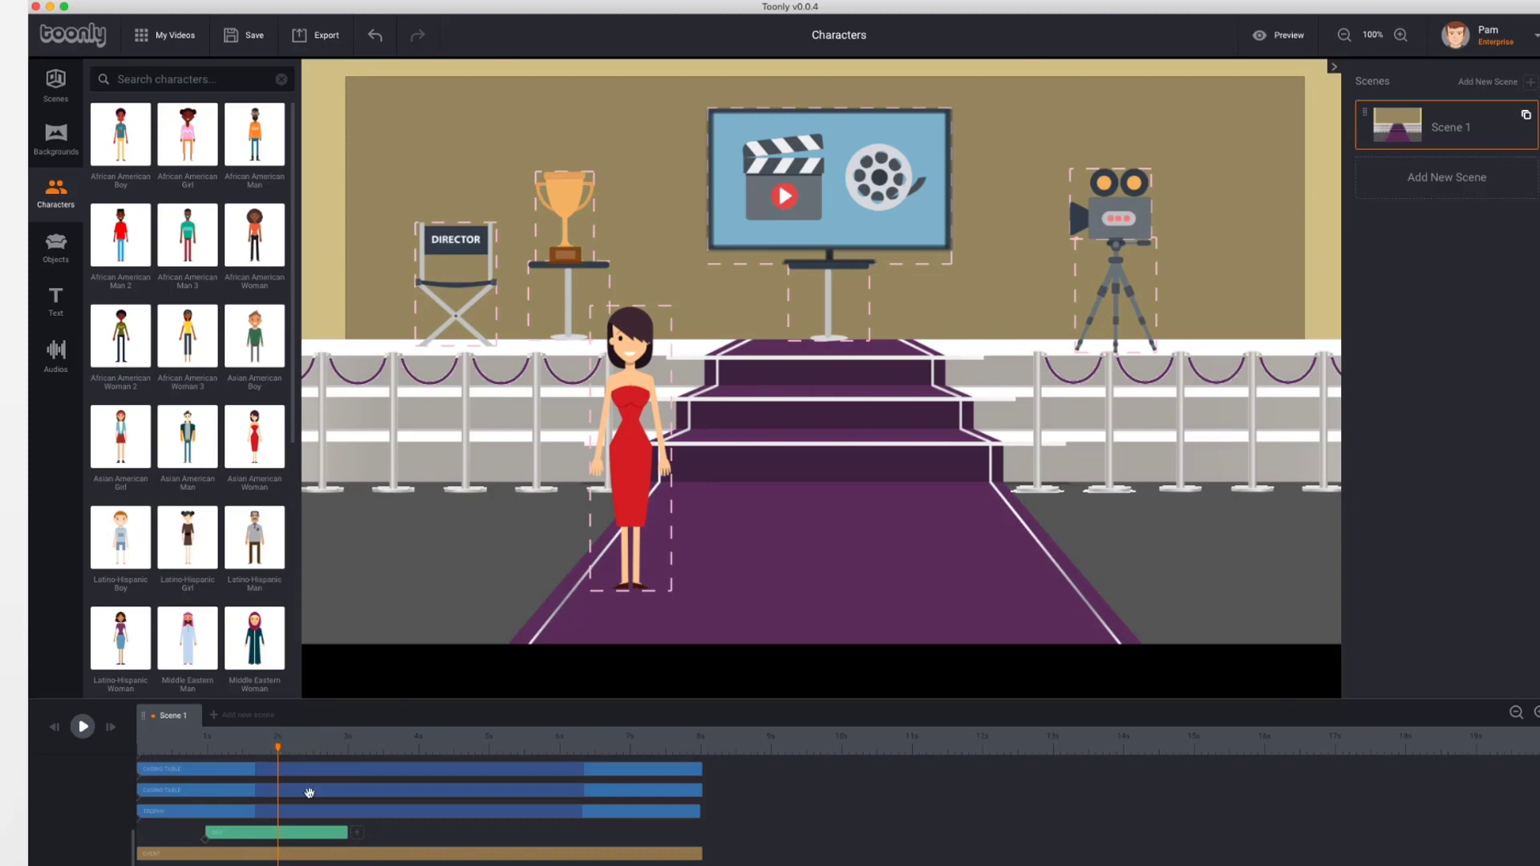
click(343, 834)
mouse_move(347, 836)
mouse_down()
mouse_move(567, 842)
mouse_move(291, 833)
mouse_move(437, 836)
mouse_move(348, 842)
mouse_up()
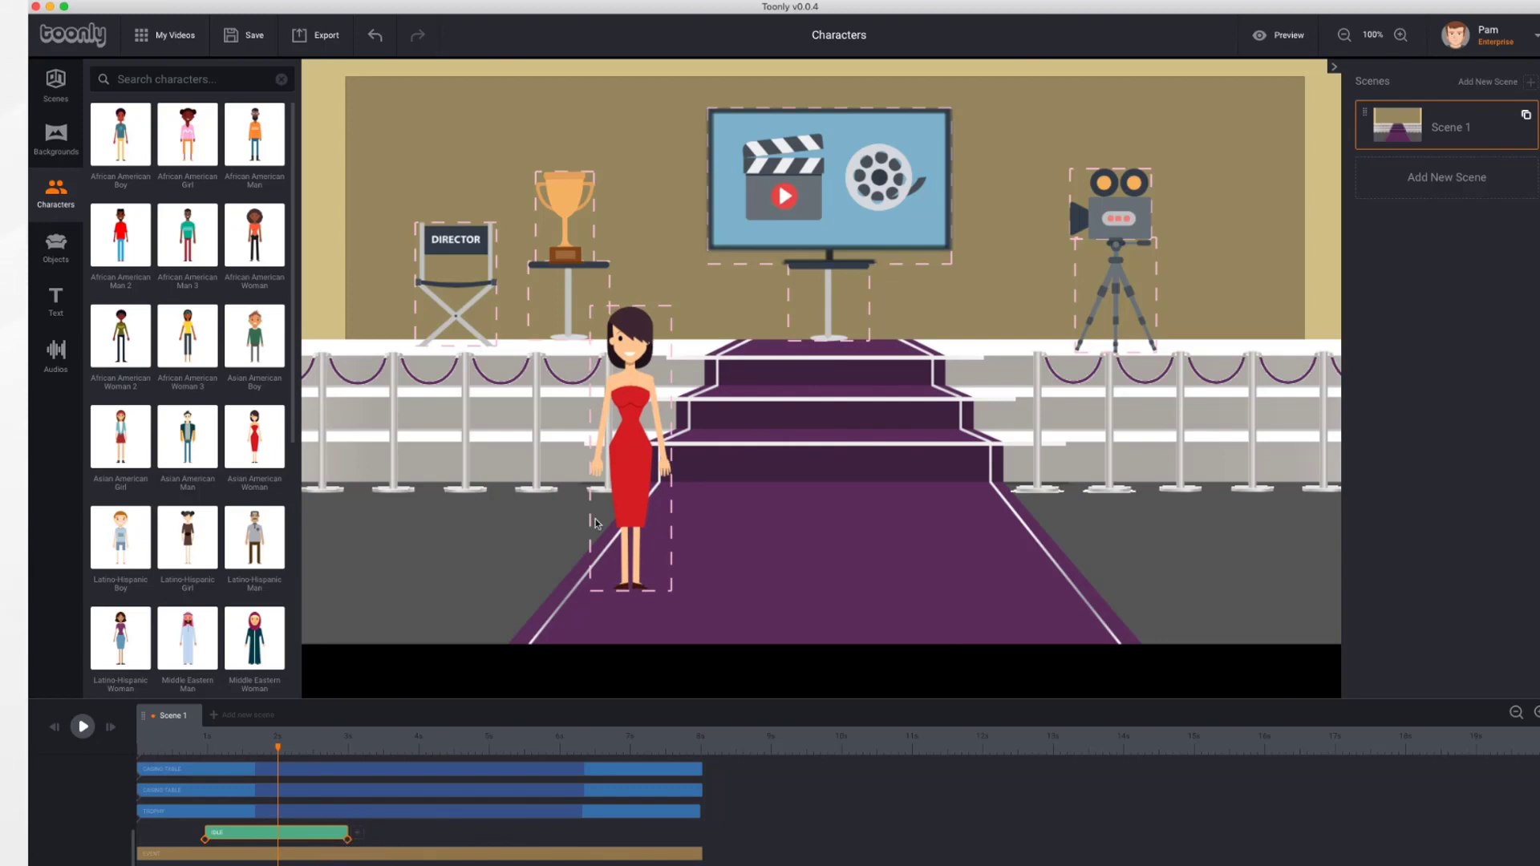
click(627, 412)
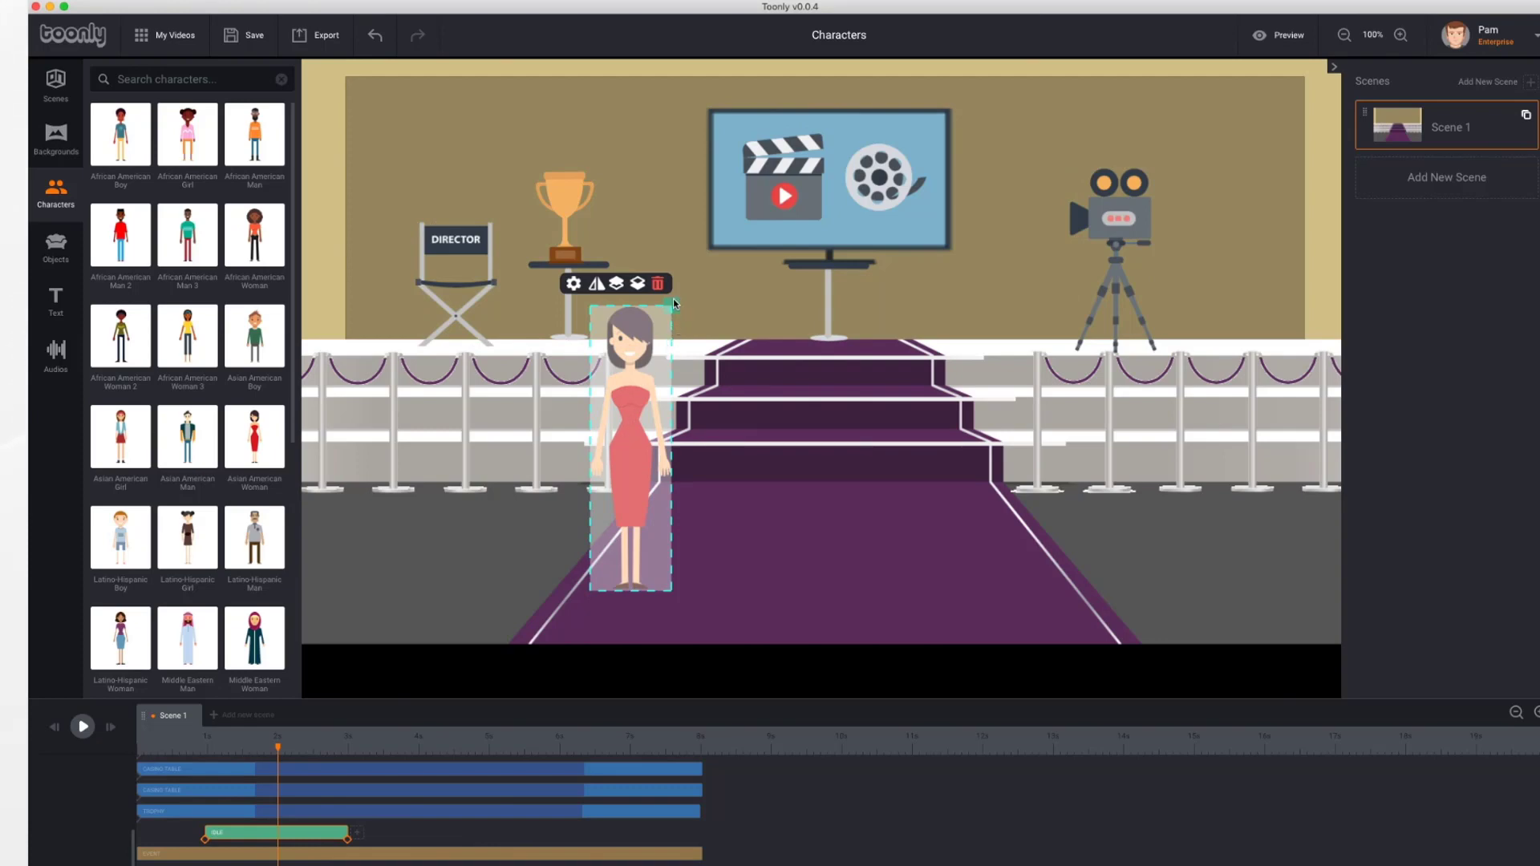
drag(672, 311, 733, 246)
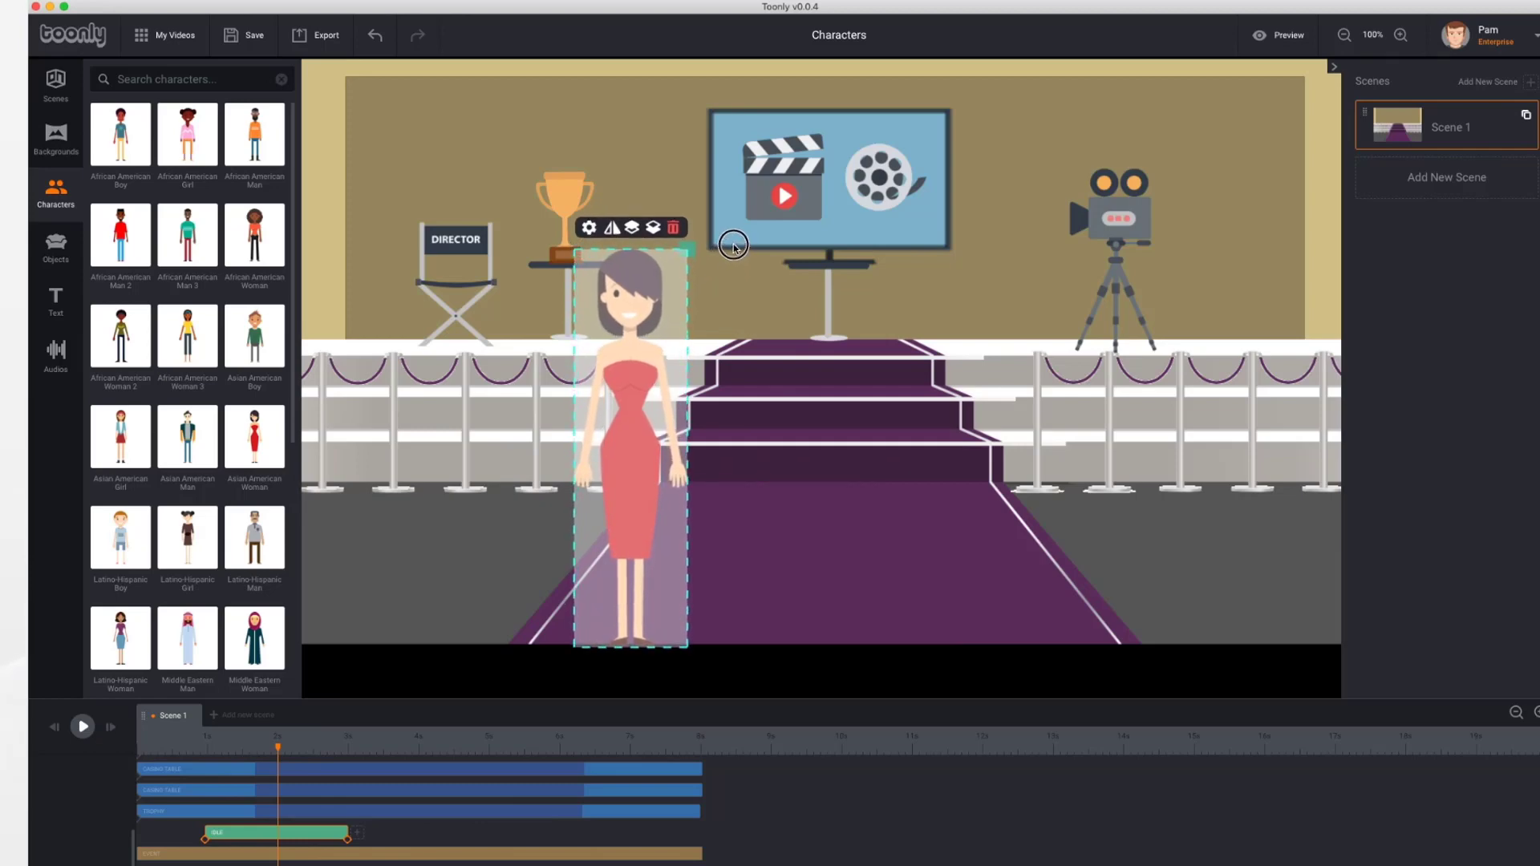
drag(623, 380, 617, 349)
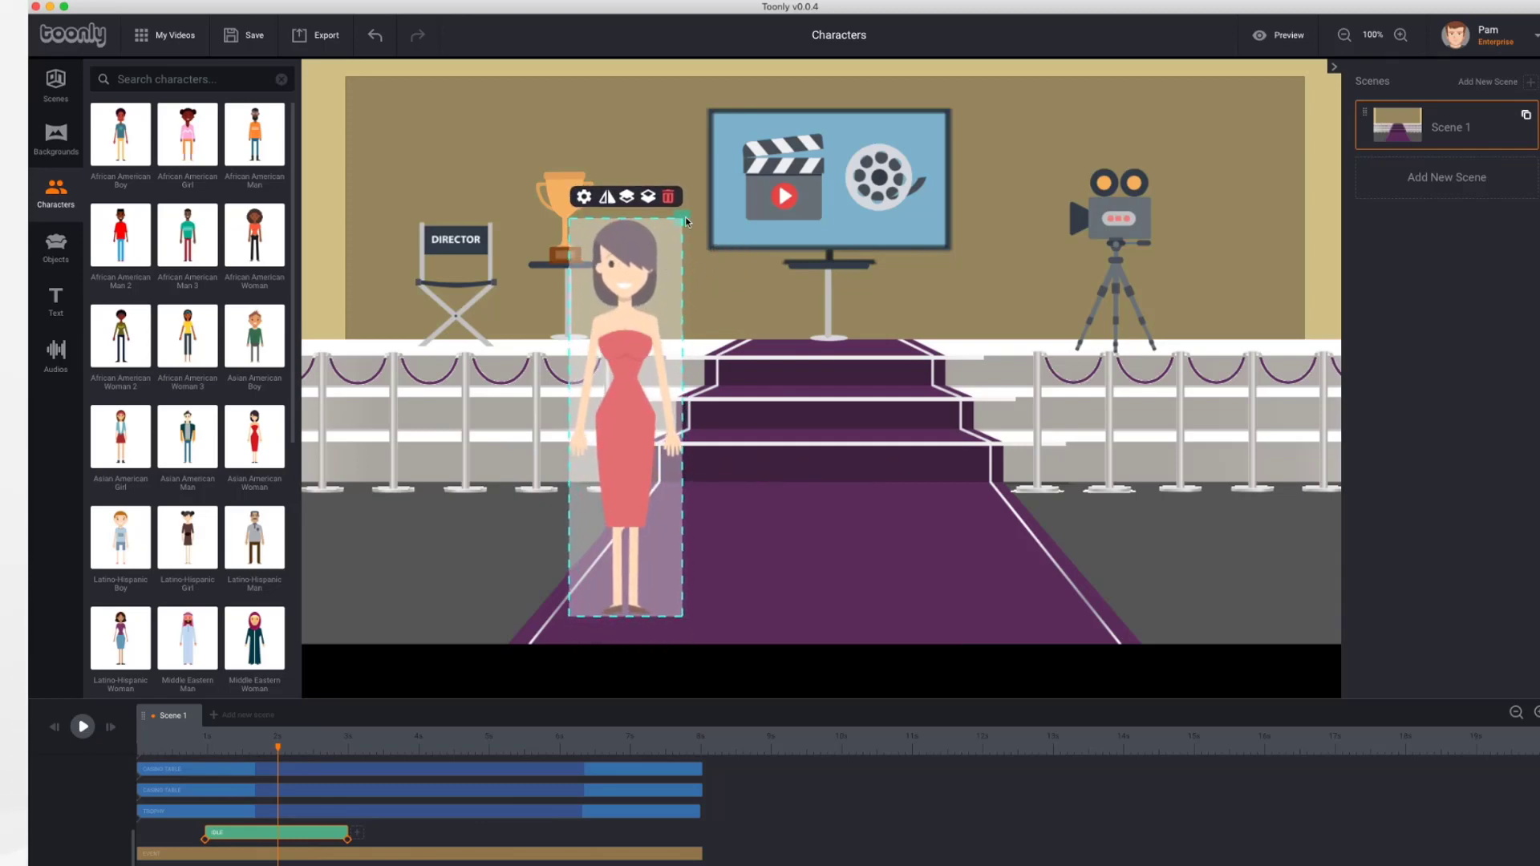
drag(685, 221, 680, 228)
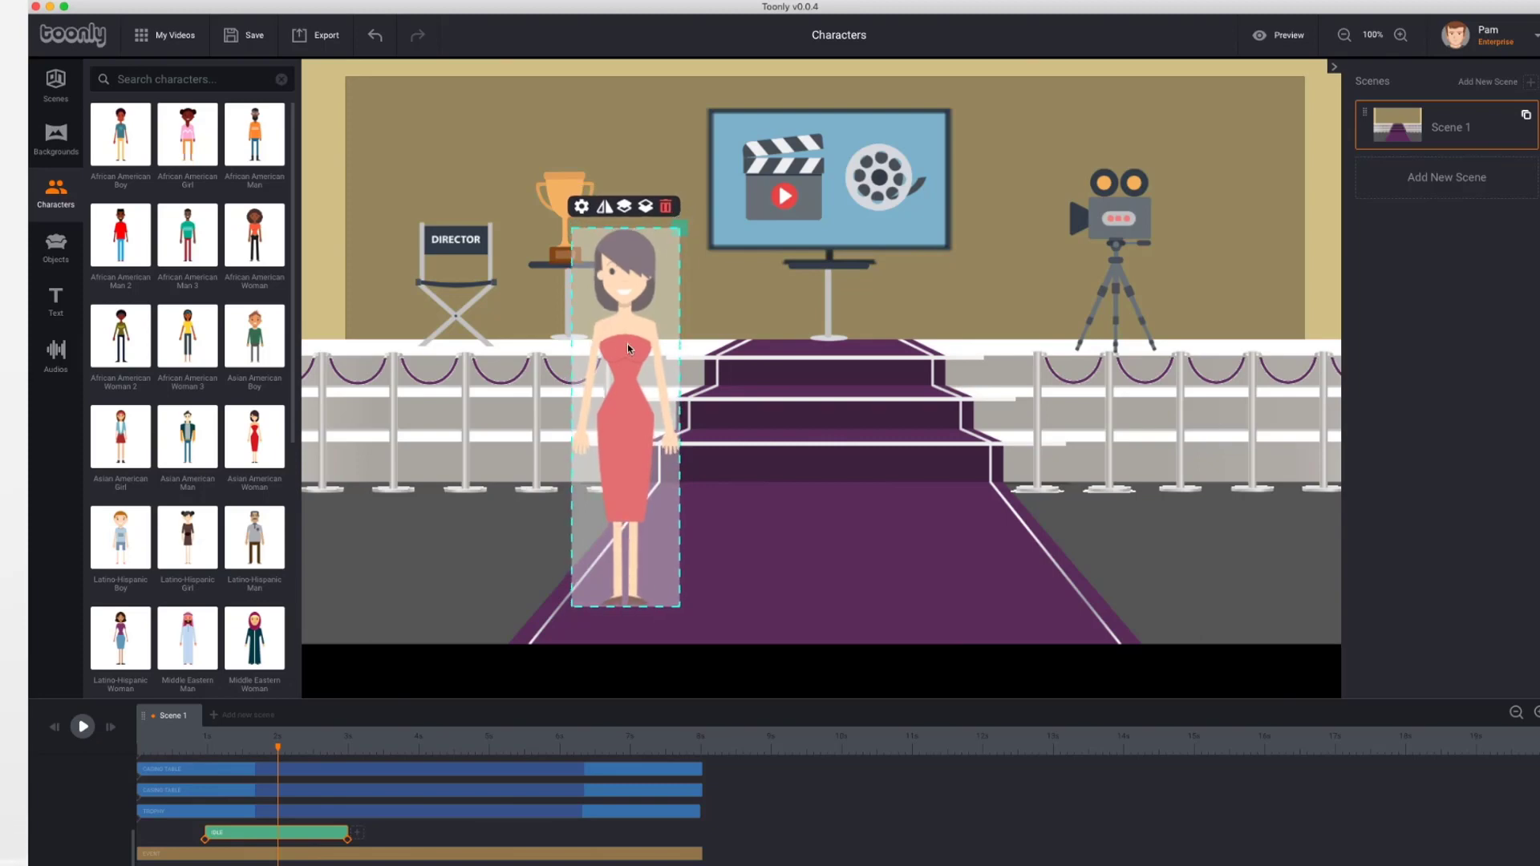
drag(628, 348, 658, 337)
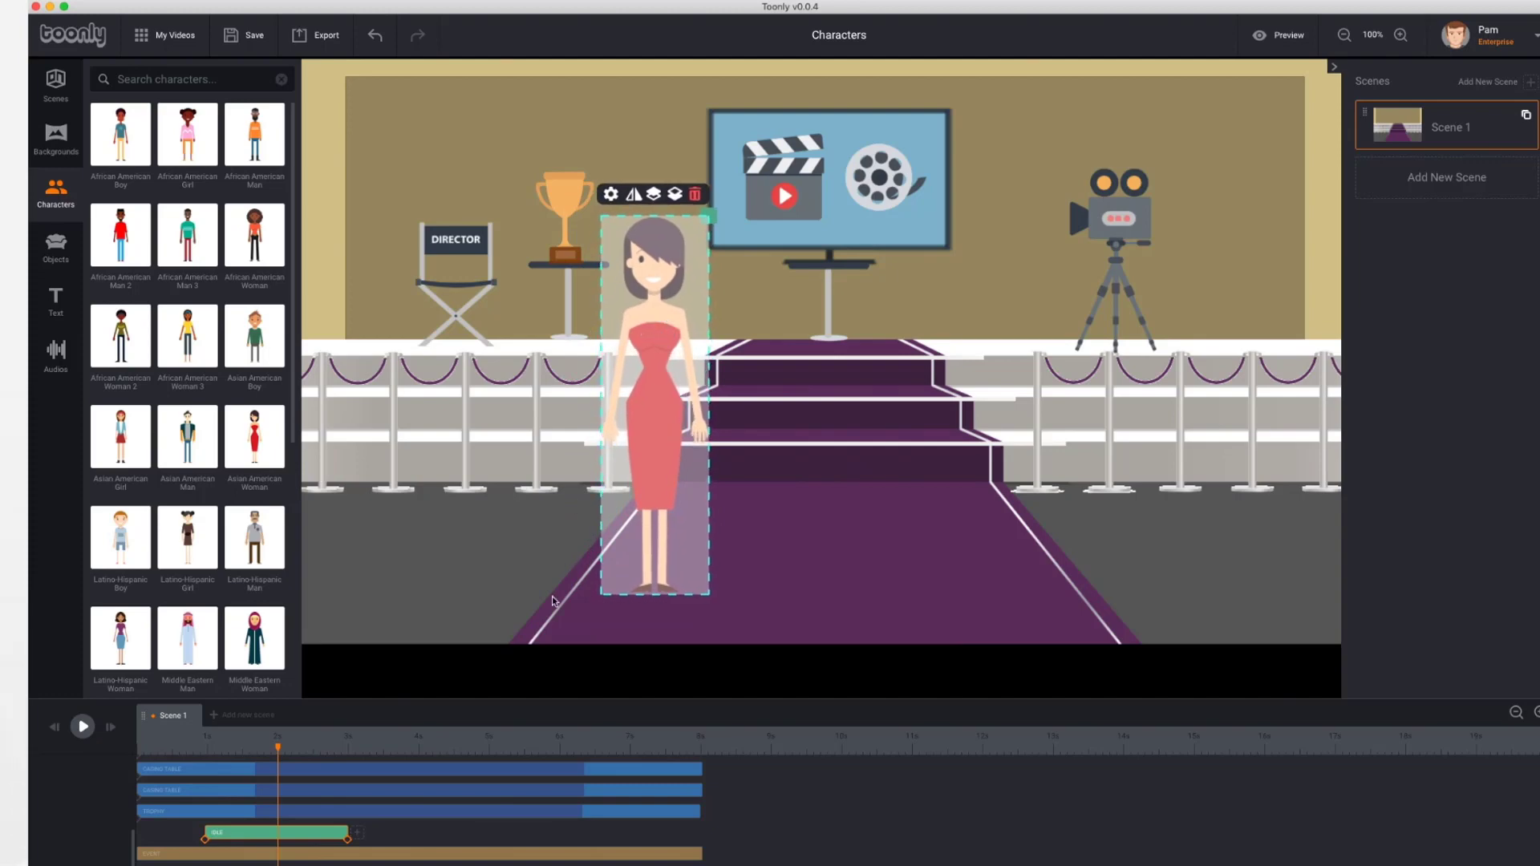
click(81, 727)
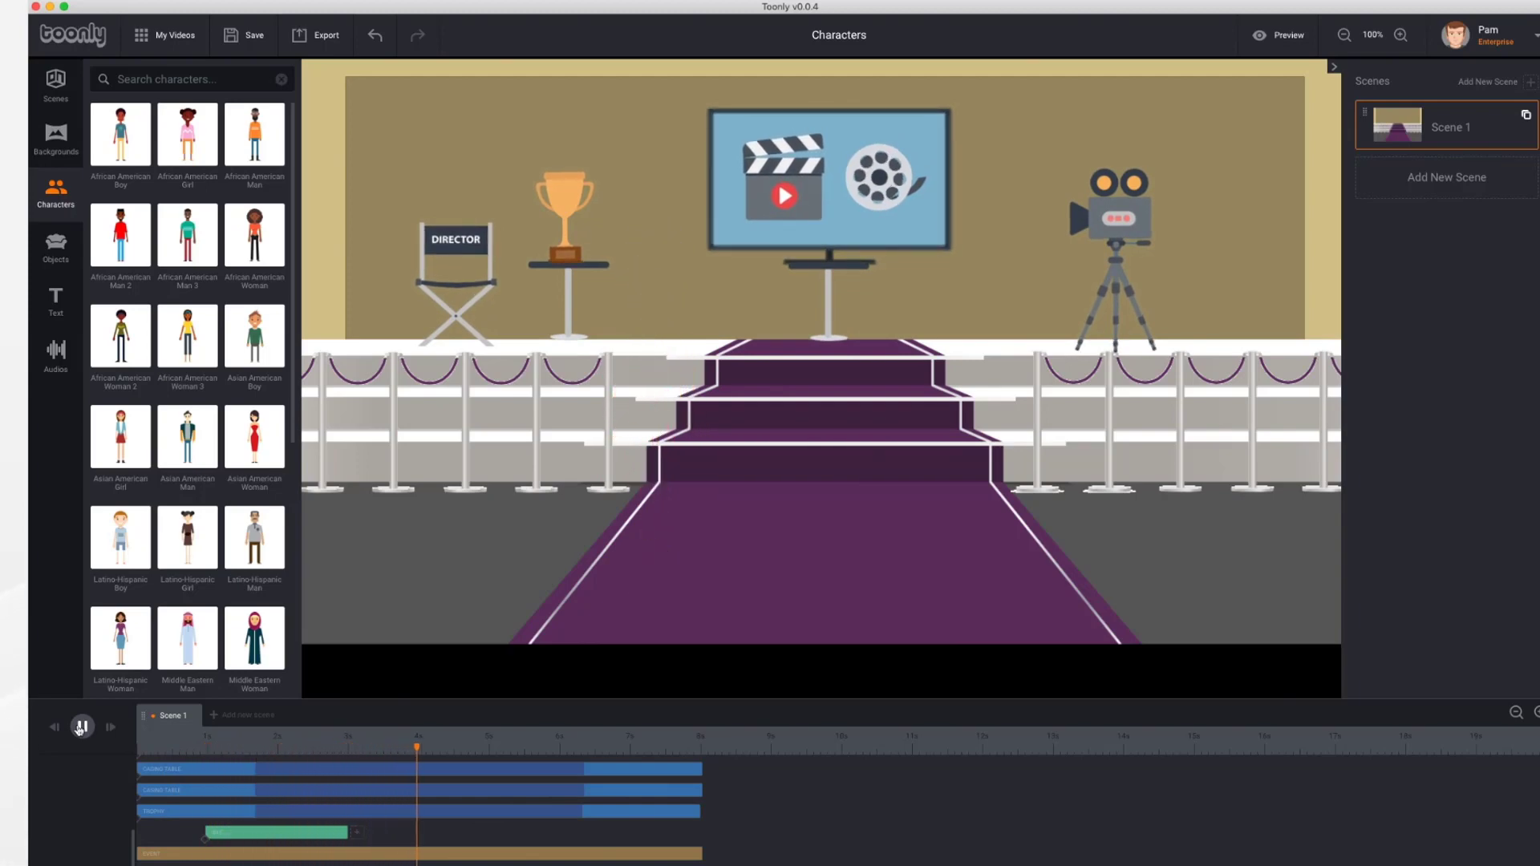
click(81, 726)
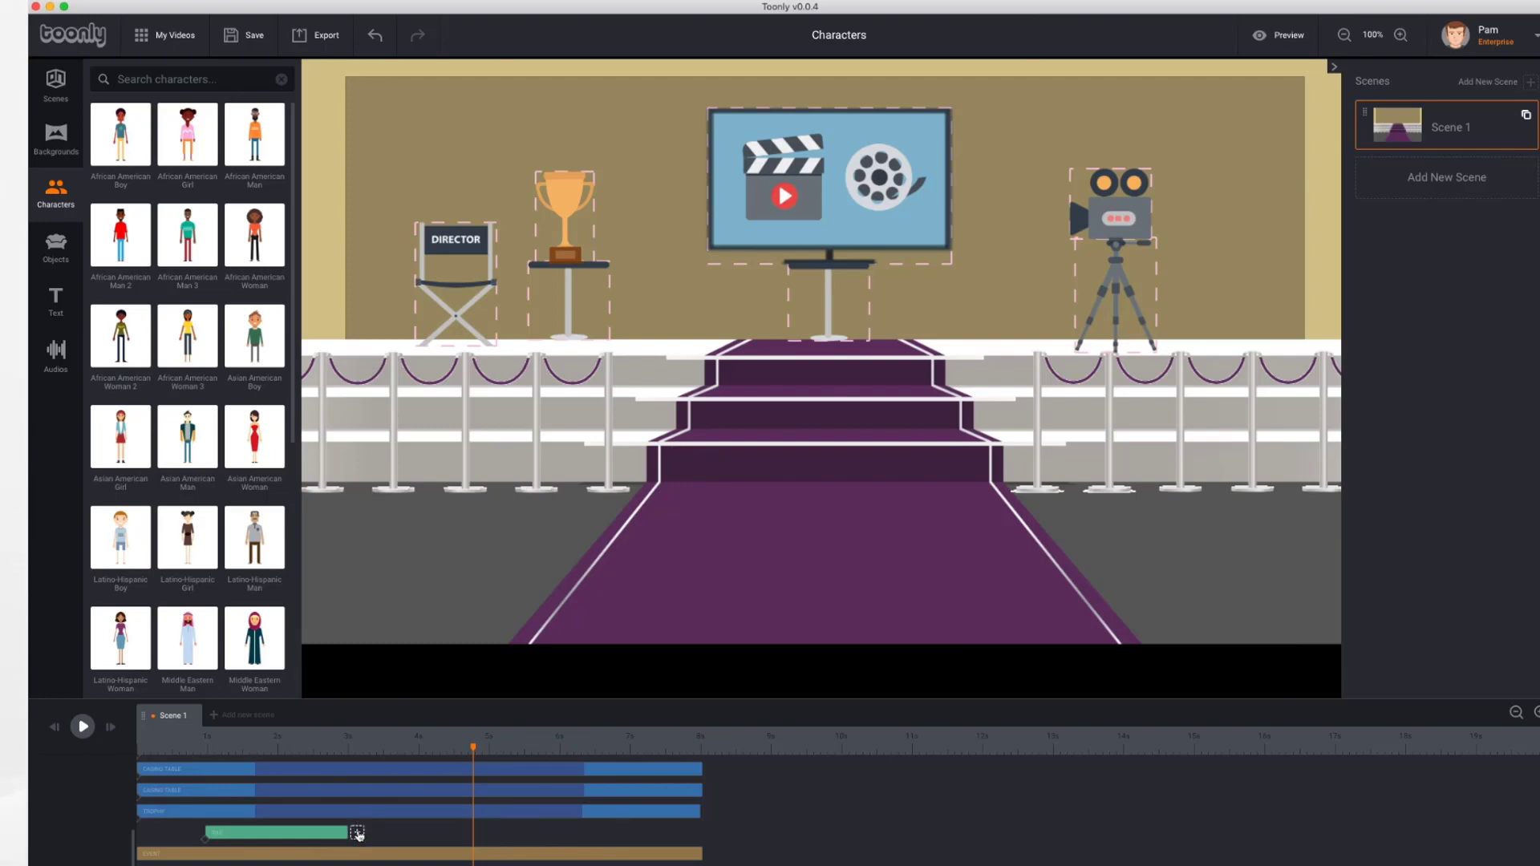
Review the available animation types and In Effect options, and add a Clapping animation directly after the woman's first clip
click(357, 833)
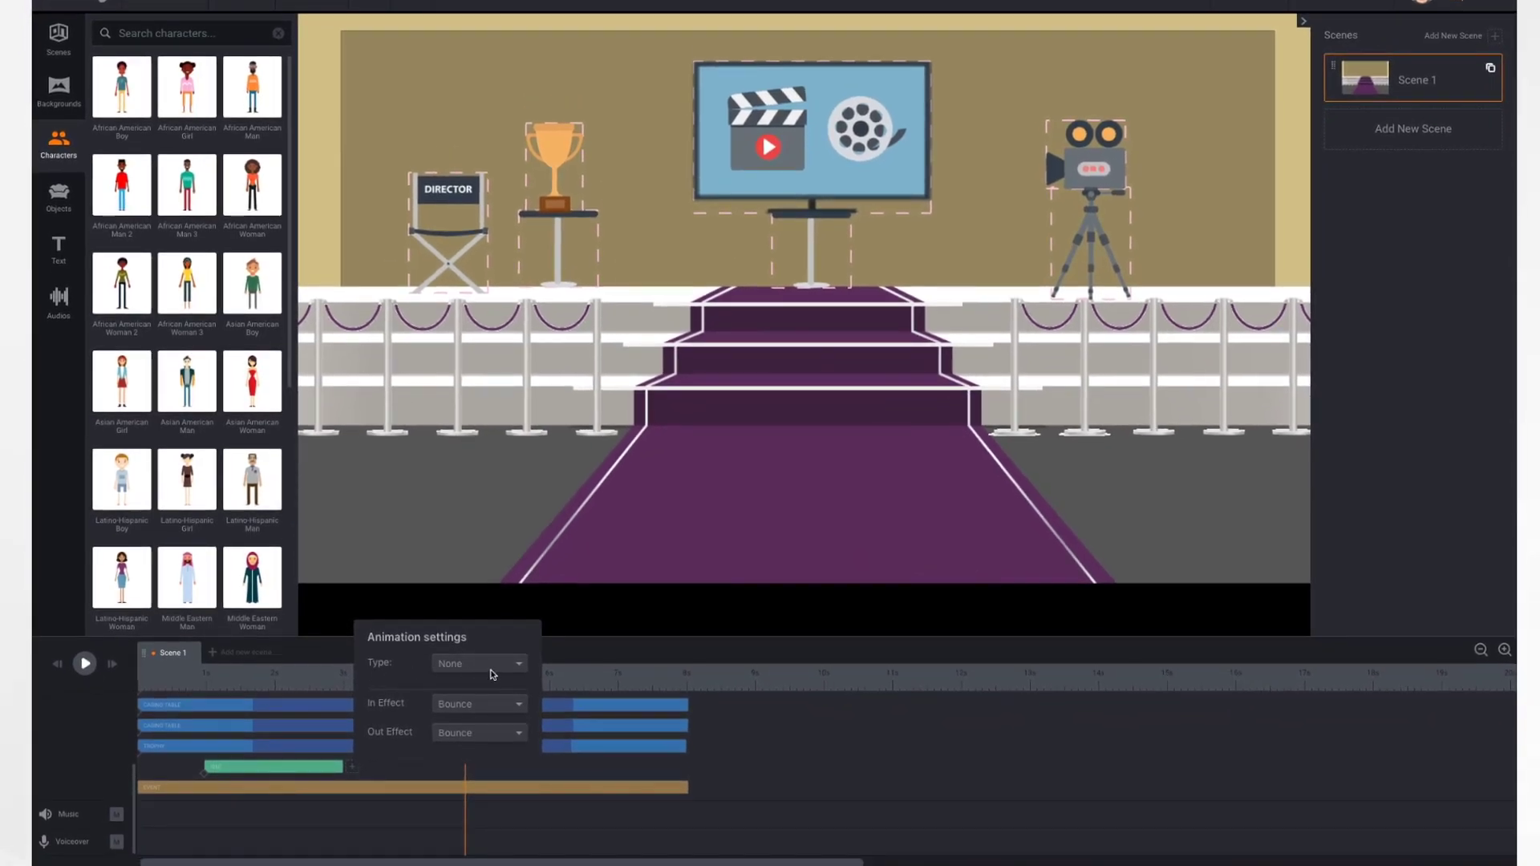
click(482, 674)
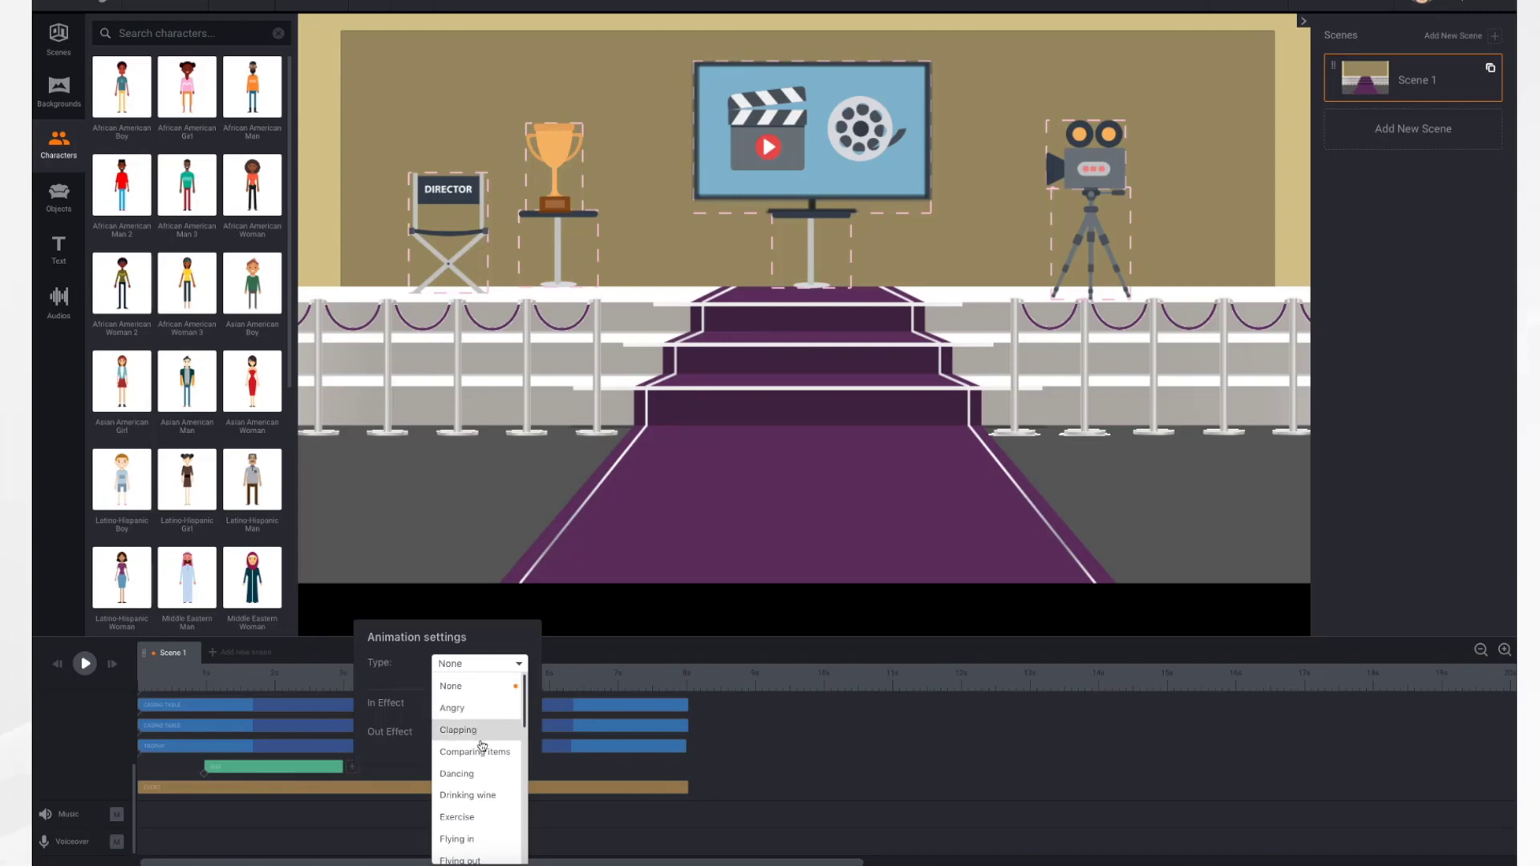
scroll(483, 837, down, 5)
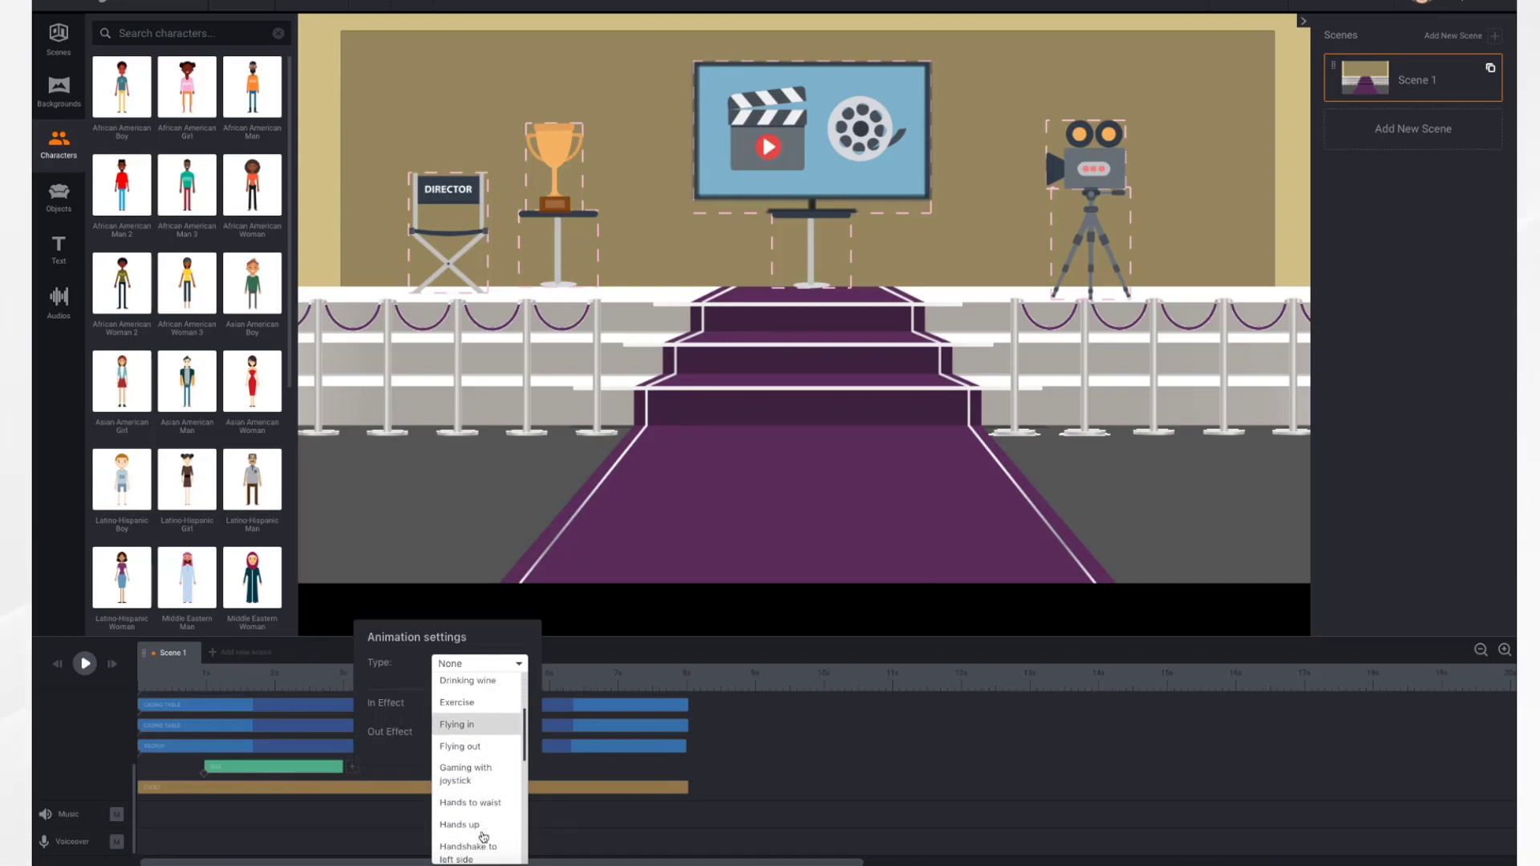
scroll(483, 837, down, 3)
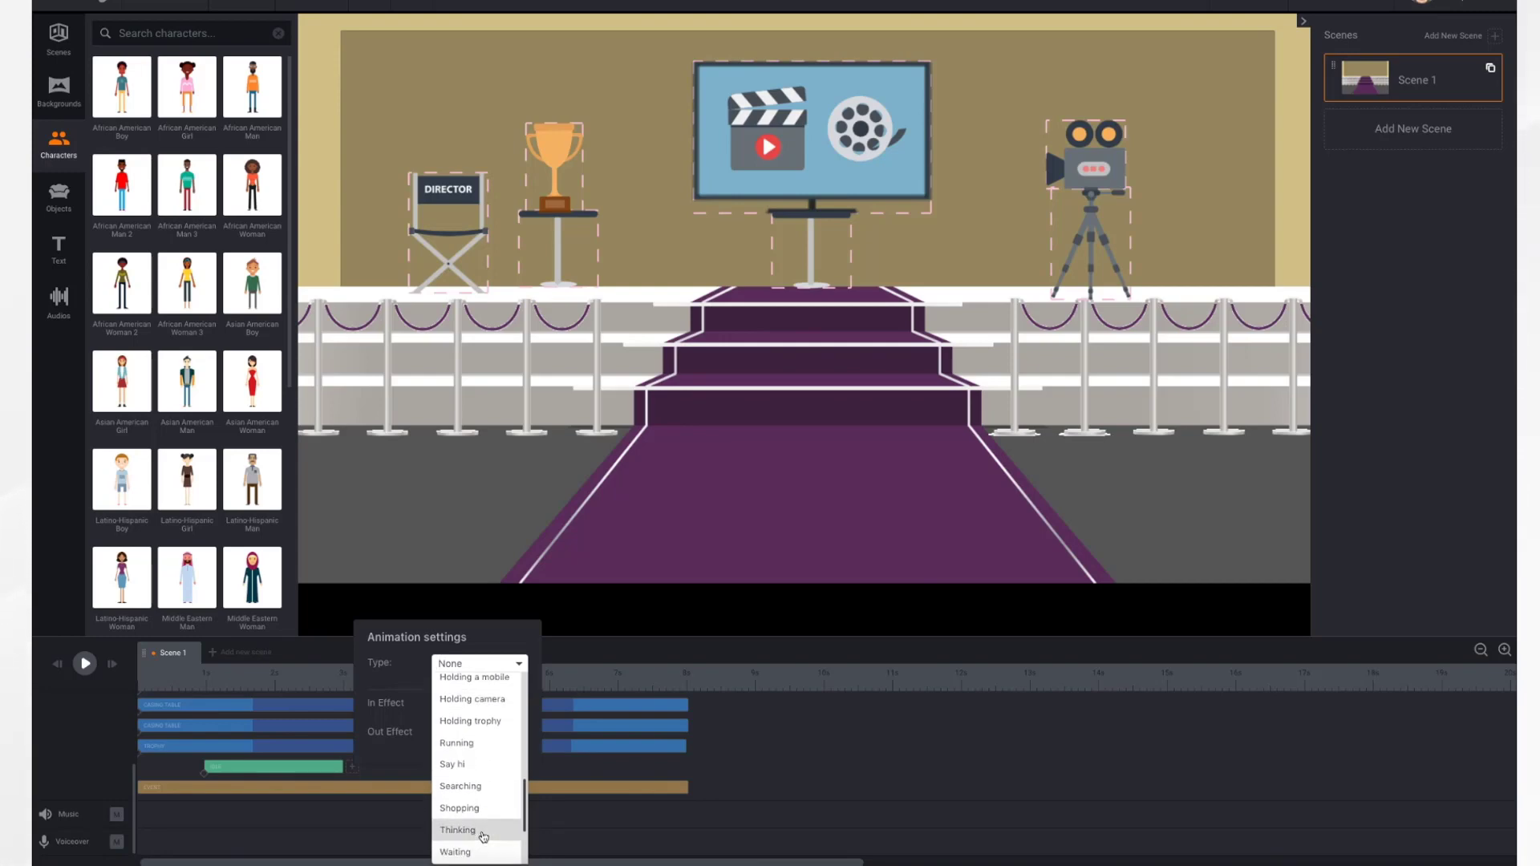
scroll(483, 838, down, 3)
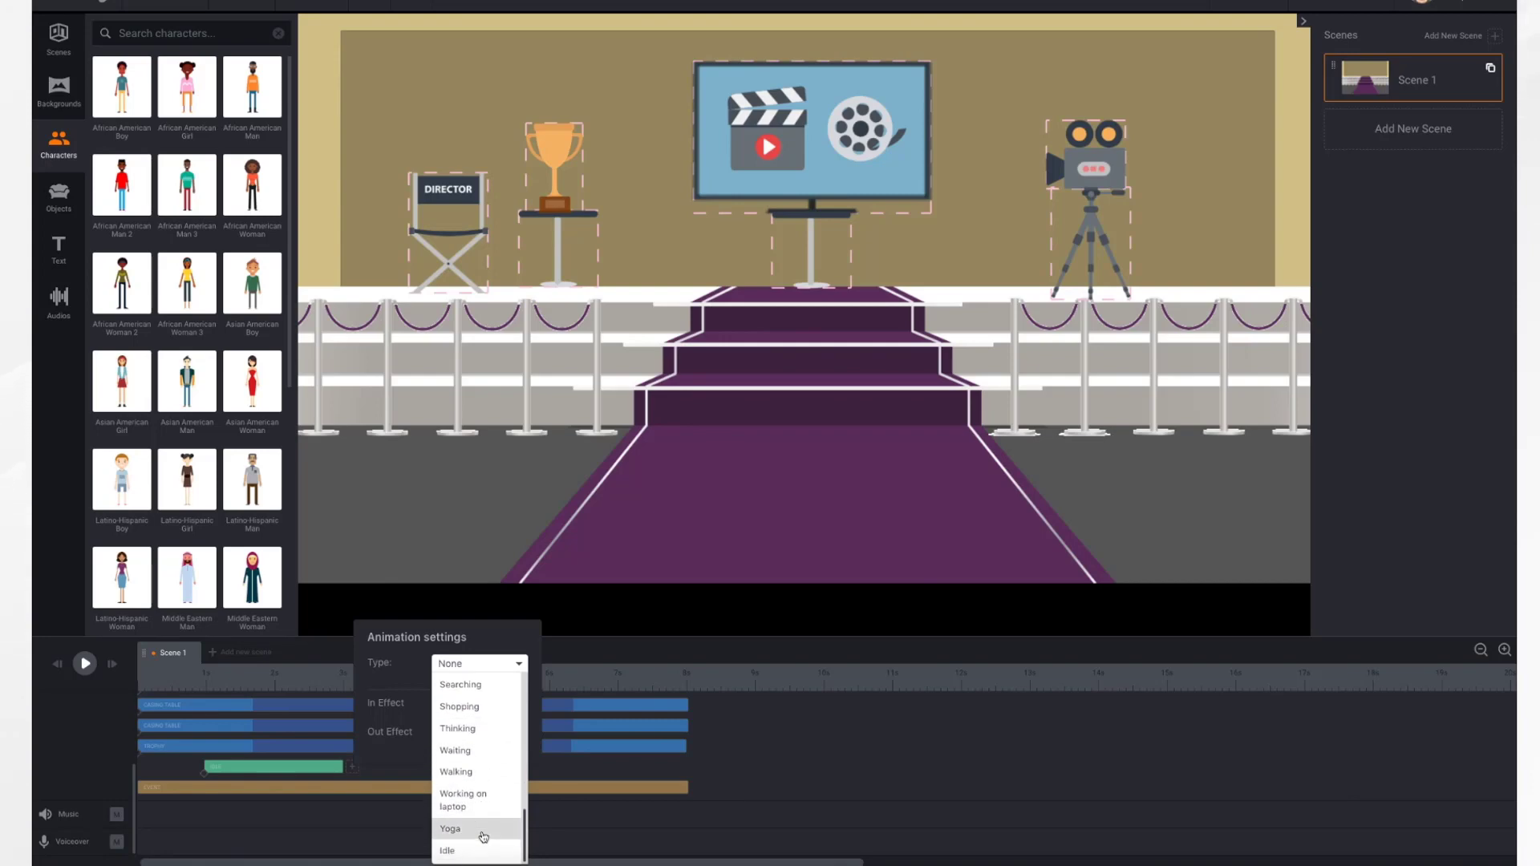
scroll(483, 838, up, 10)
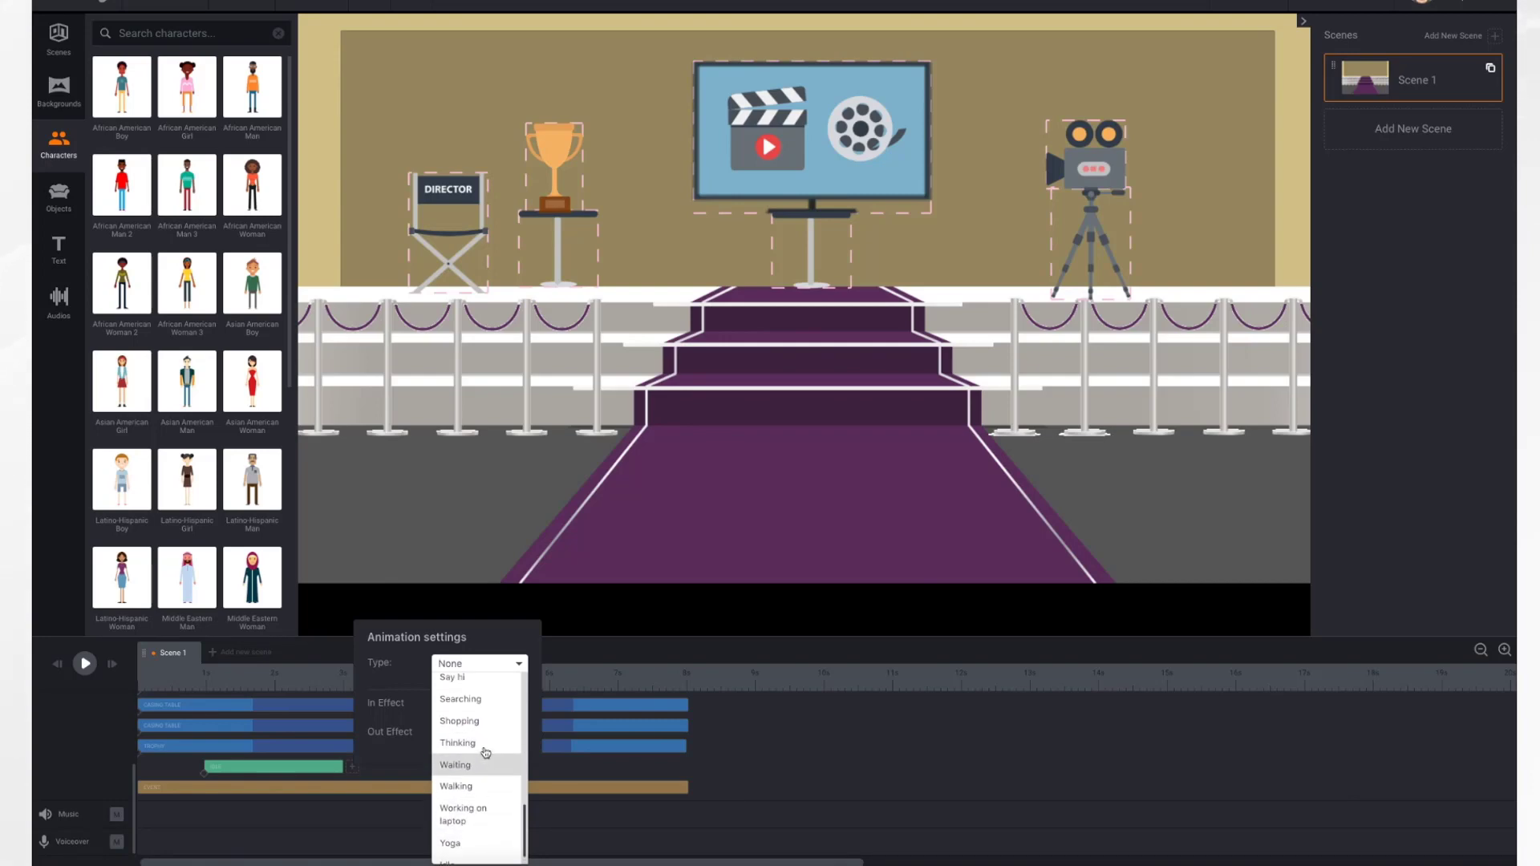
click(414, 682)
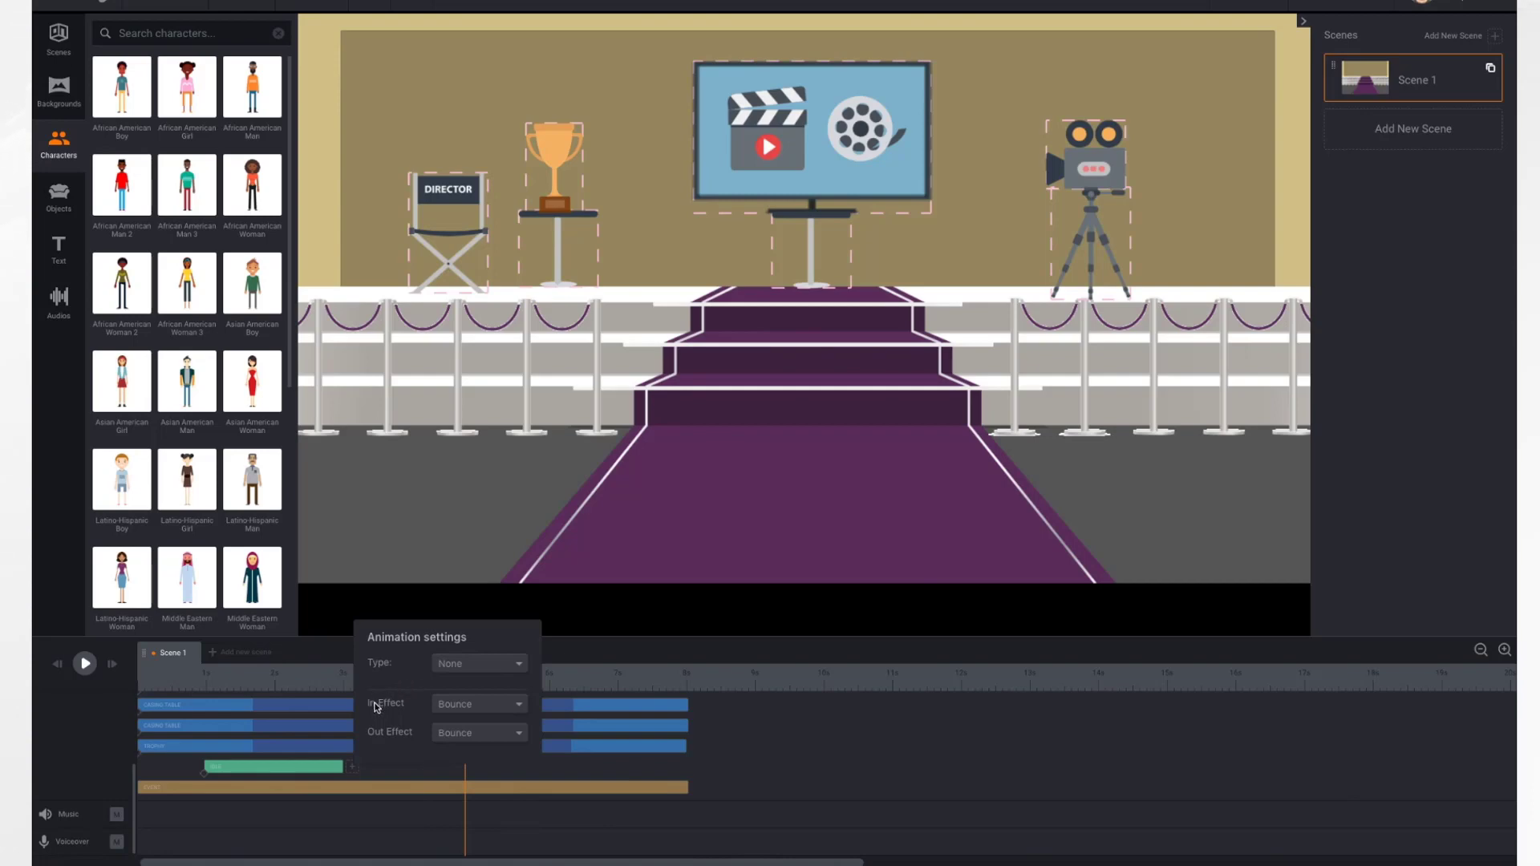
click(515, 706)
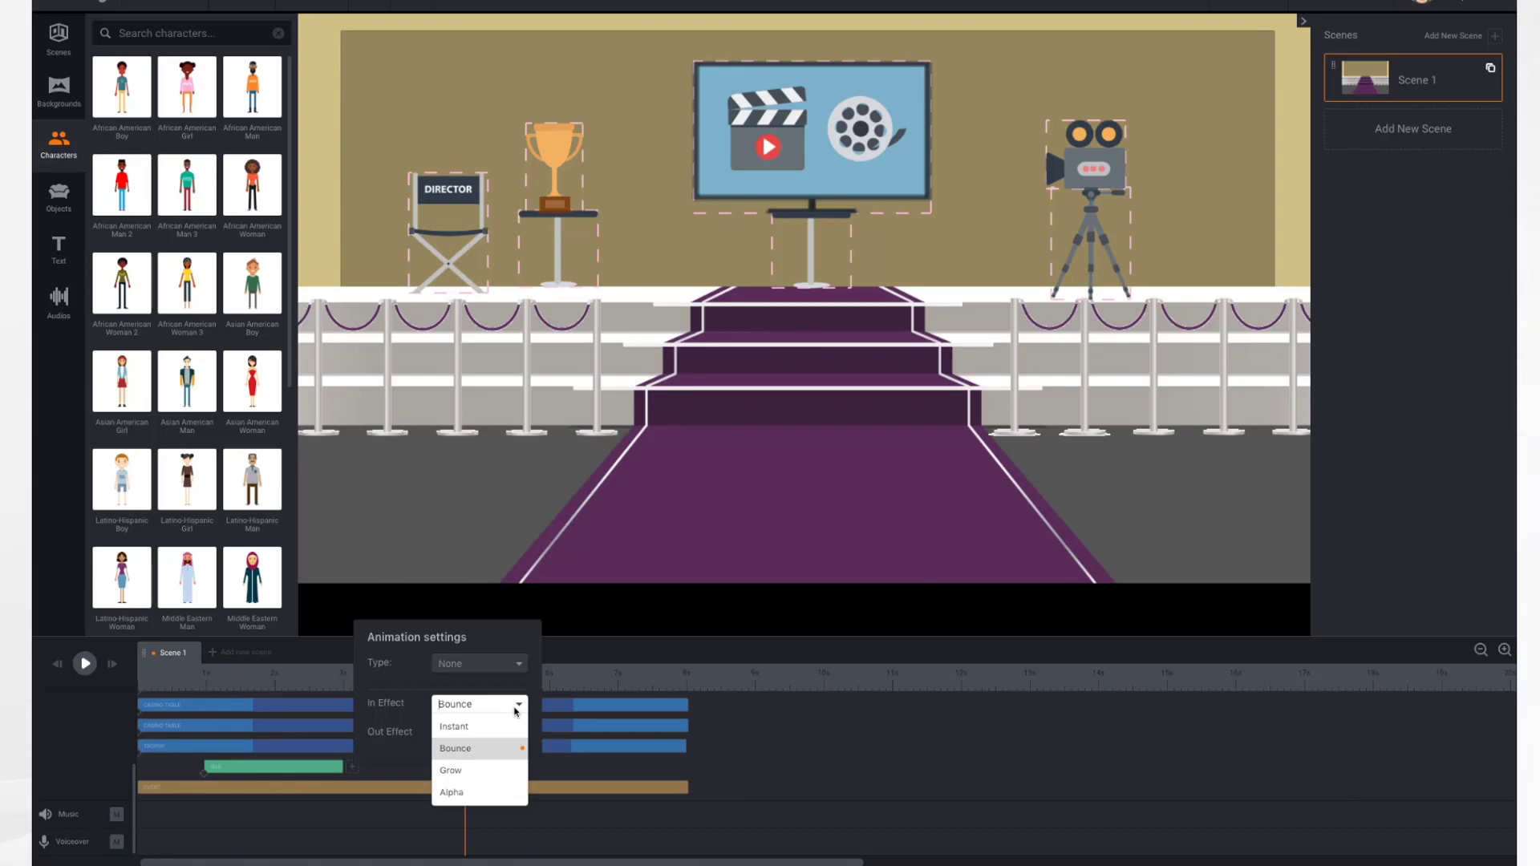
click(415, 695)
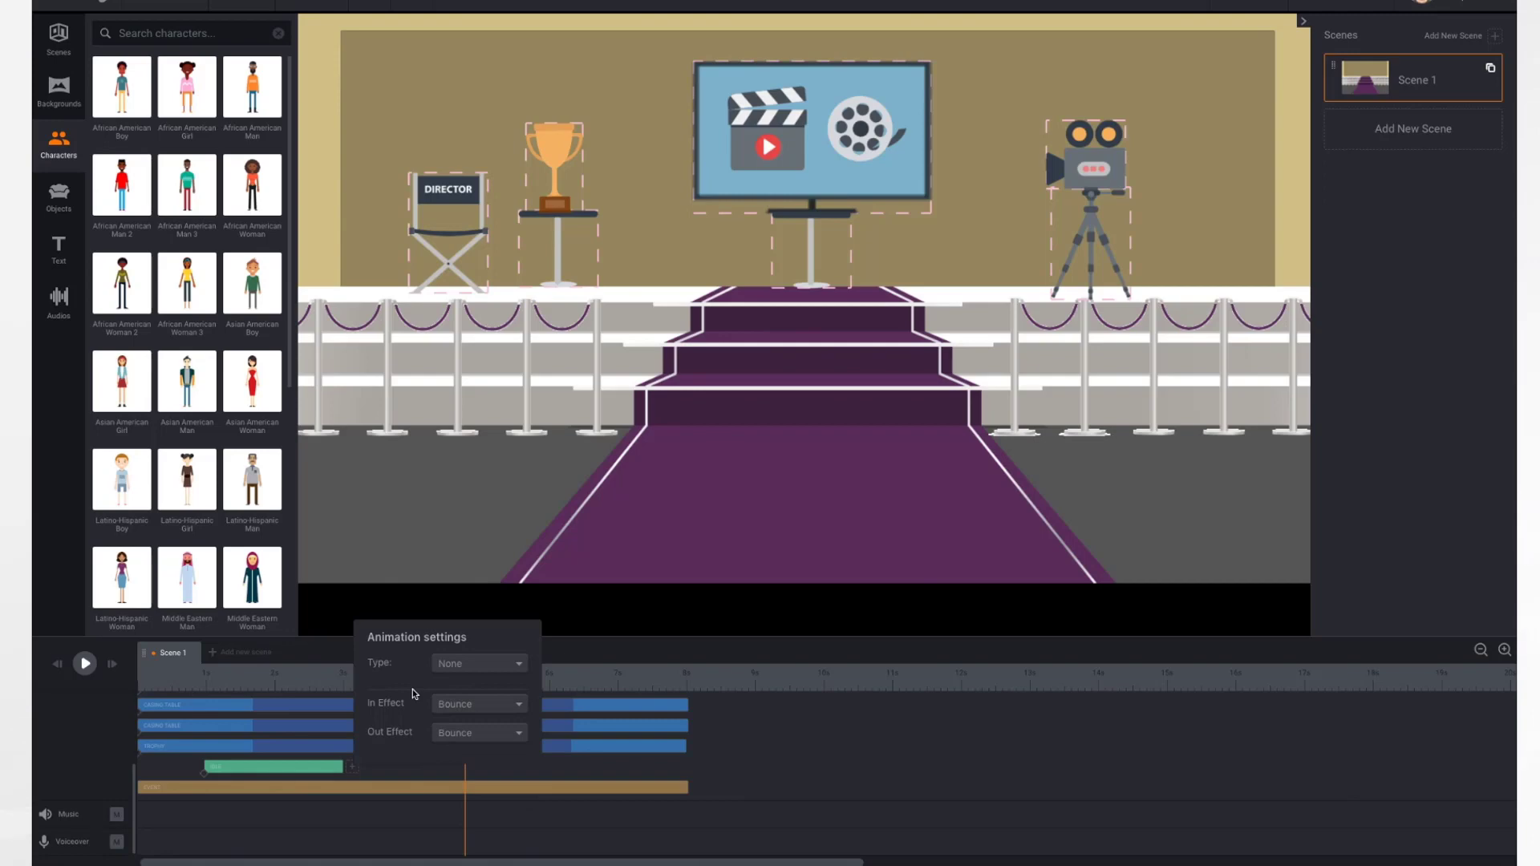
click(497, 665)
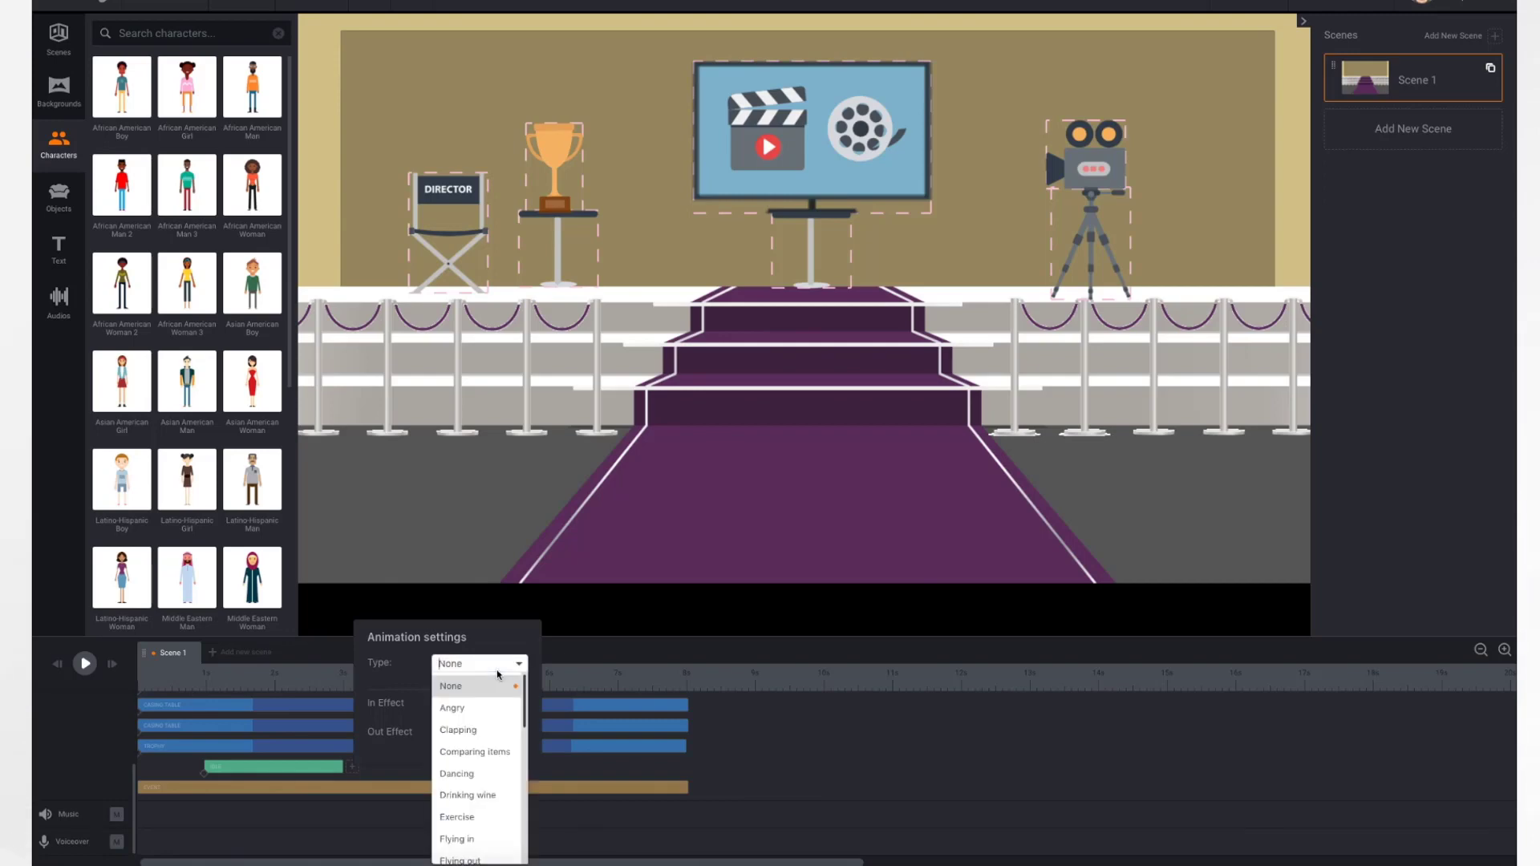
click(473, 730)
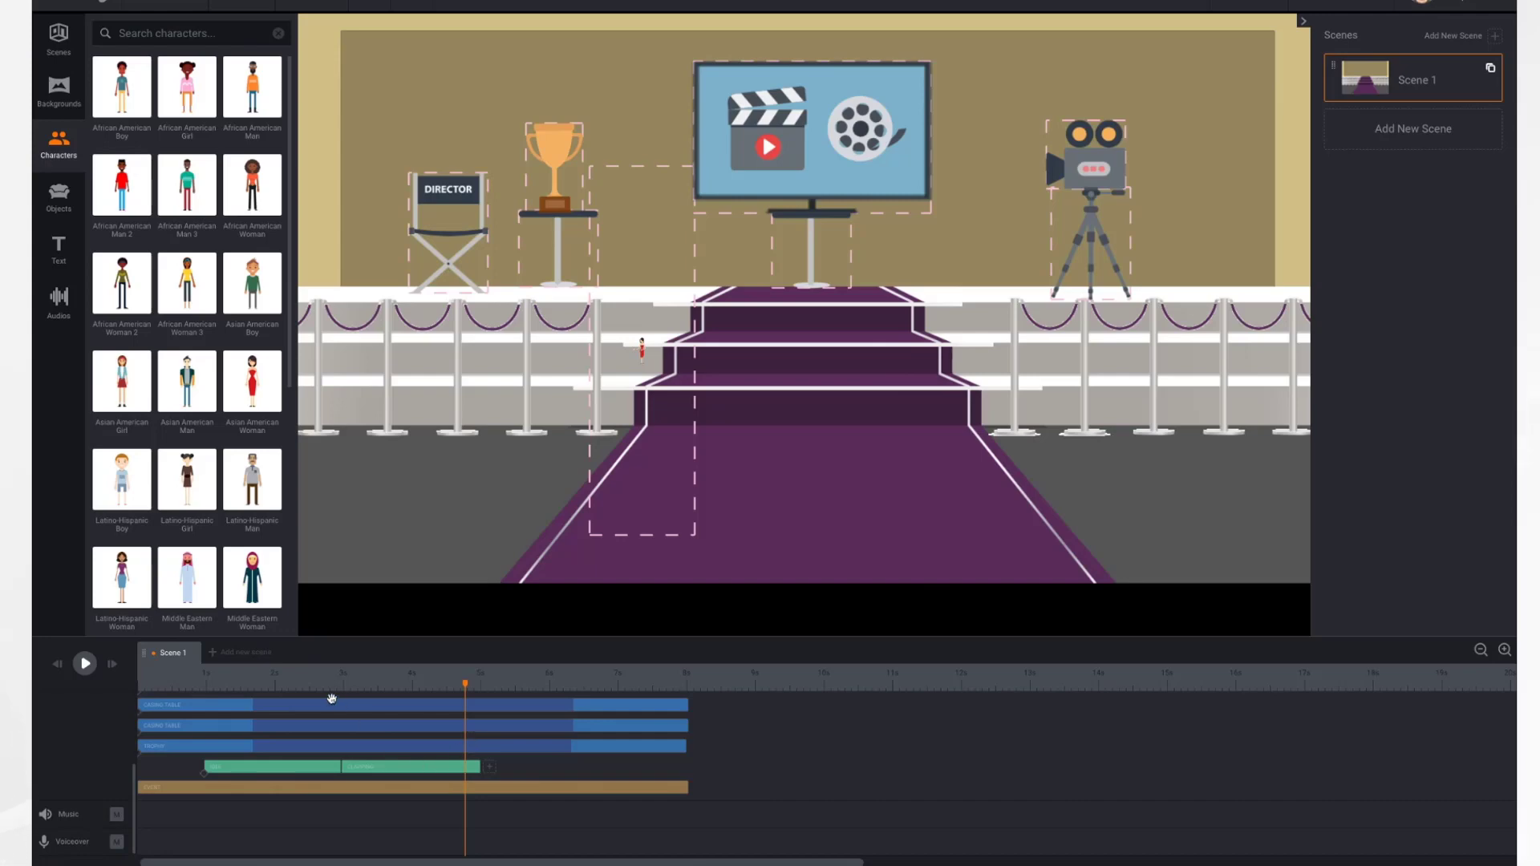
Play the scene from 1 second to review the woman's clips in sequence
drag(467, 688, 219, 705)
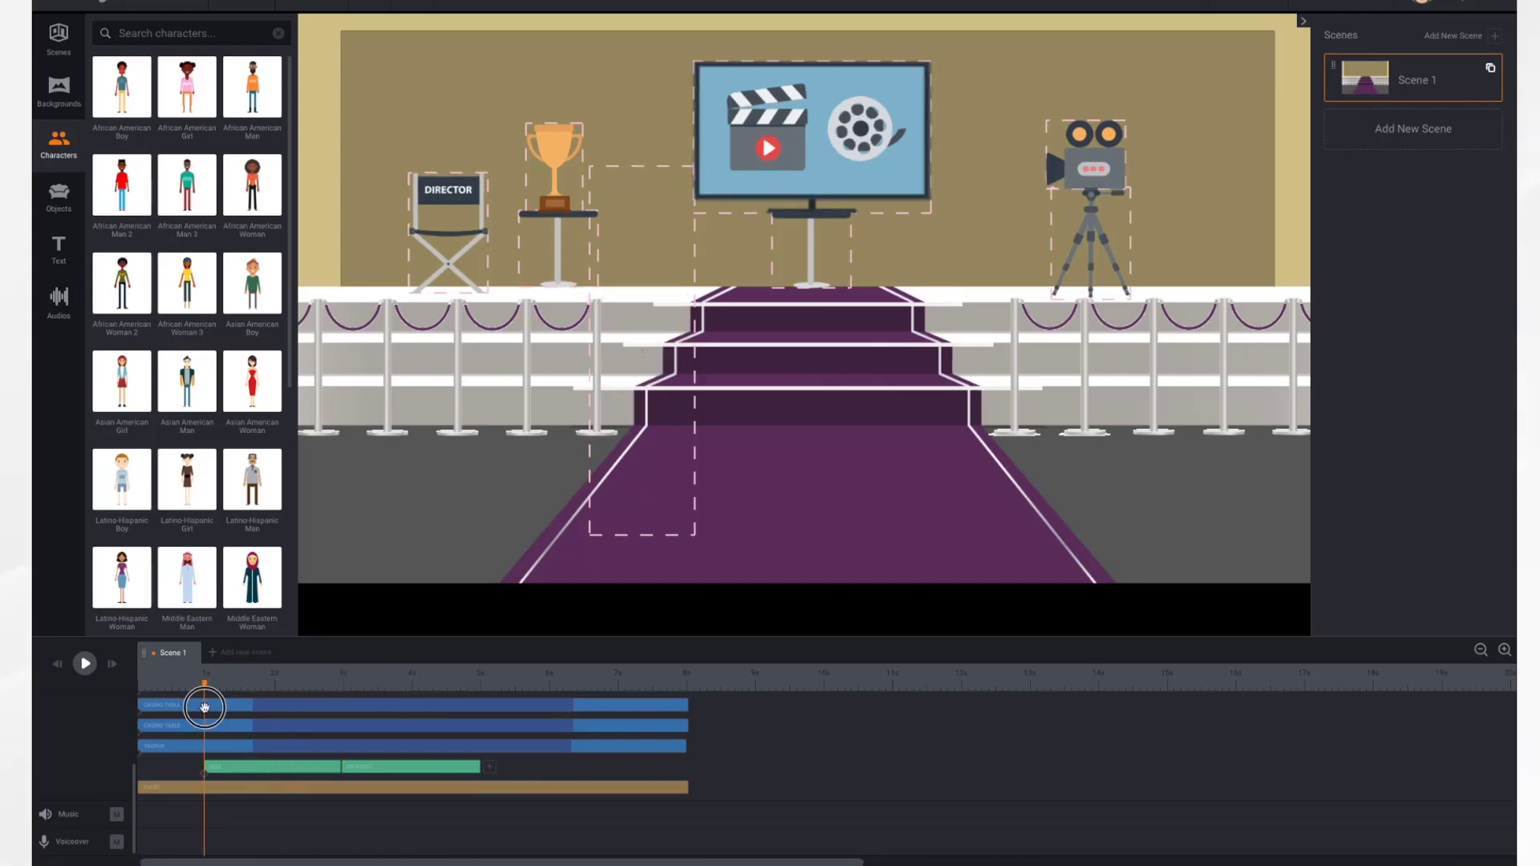
click(84, 663)
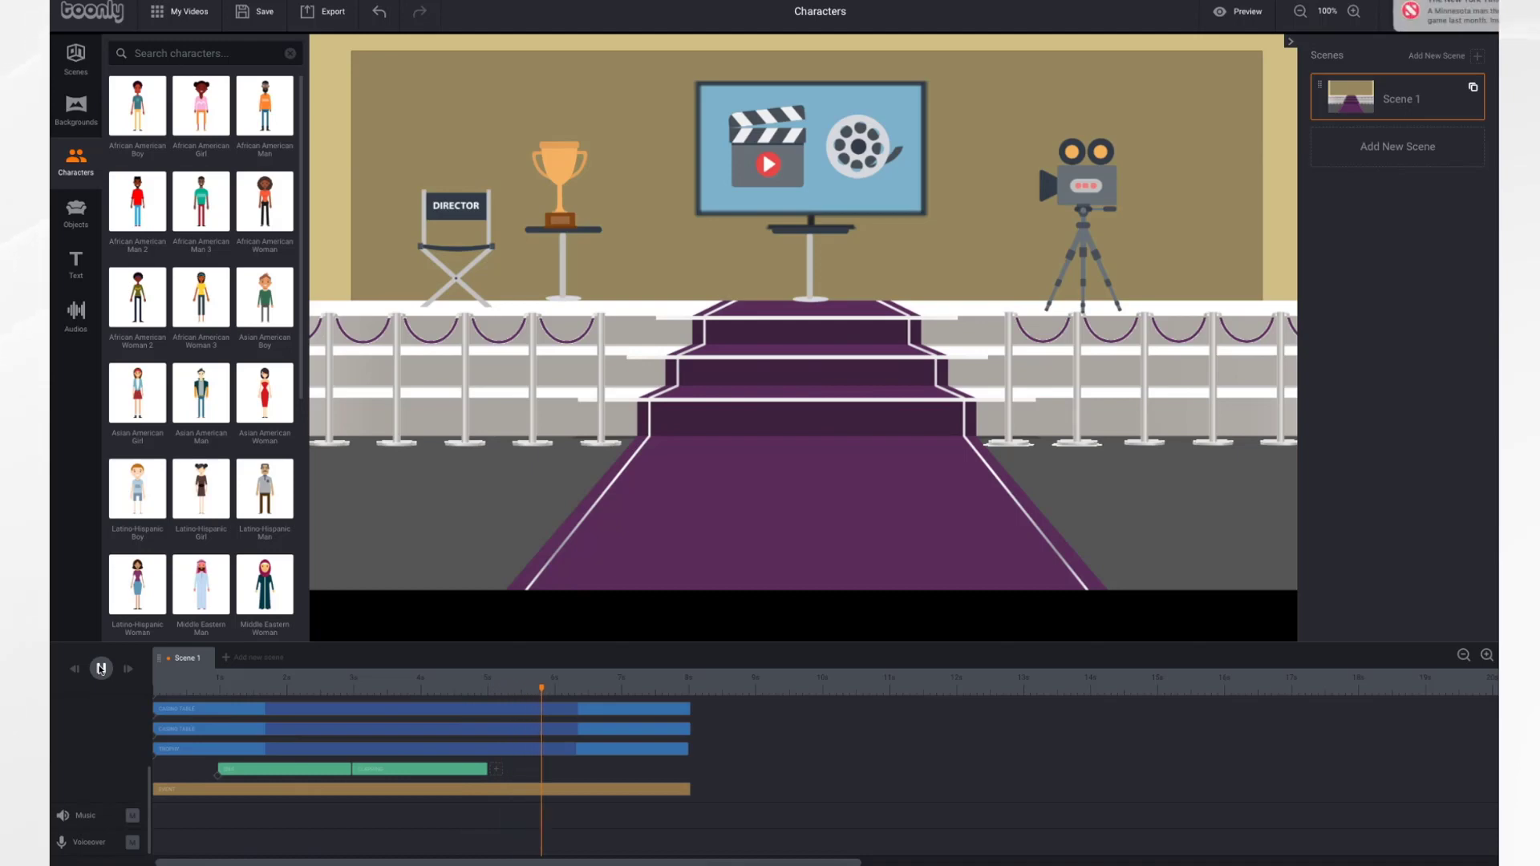
click(100, 668)
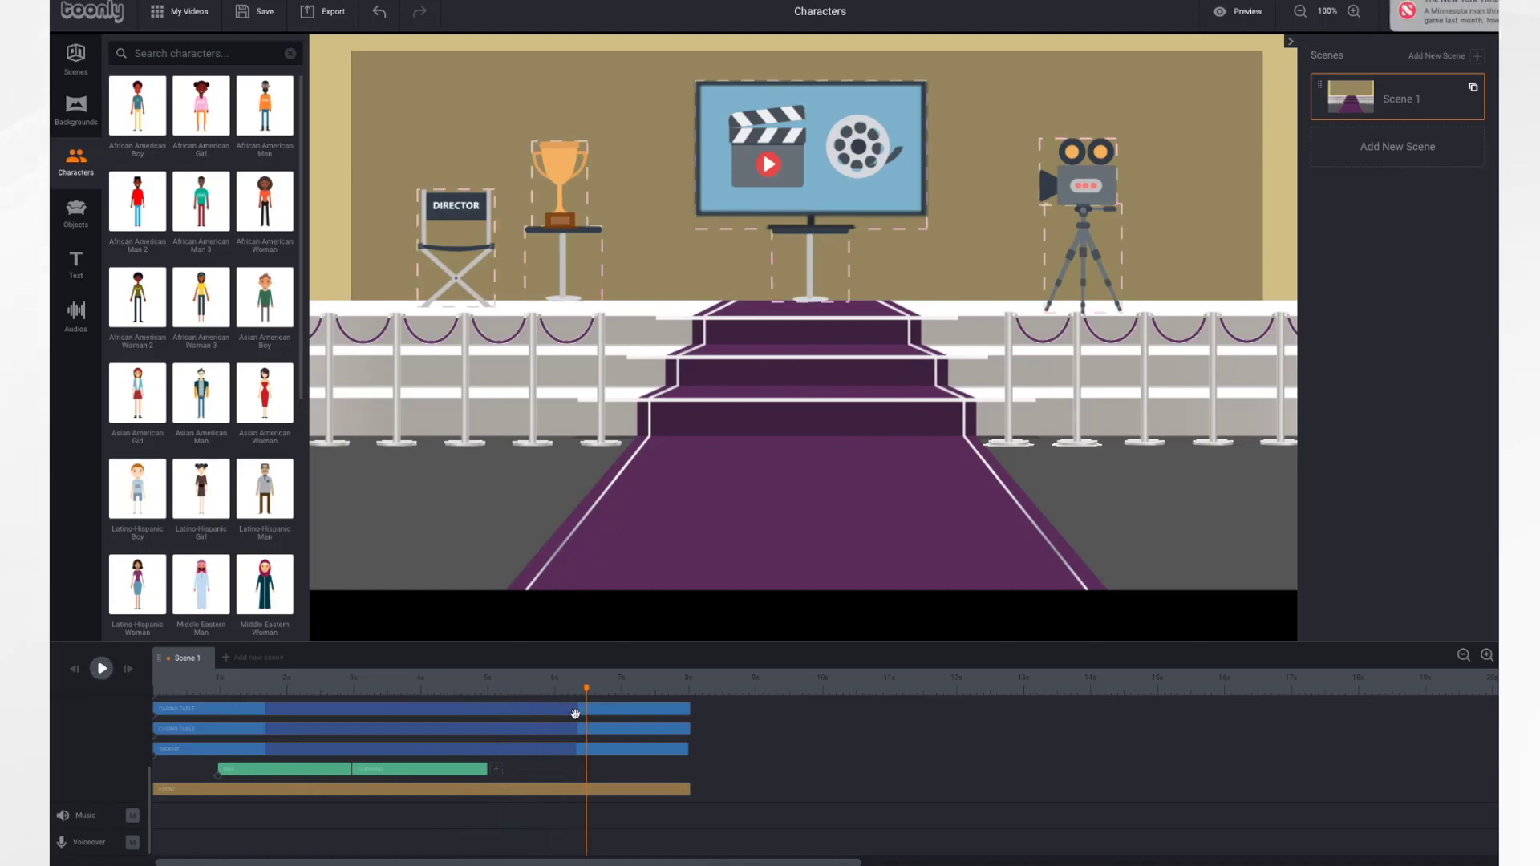
Add a Comparing items animation directly after the woman's clapping clip
click(496, 770)
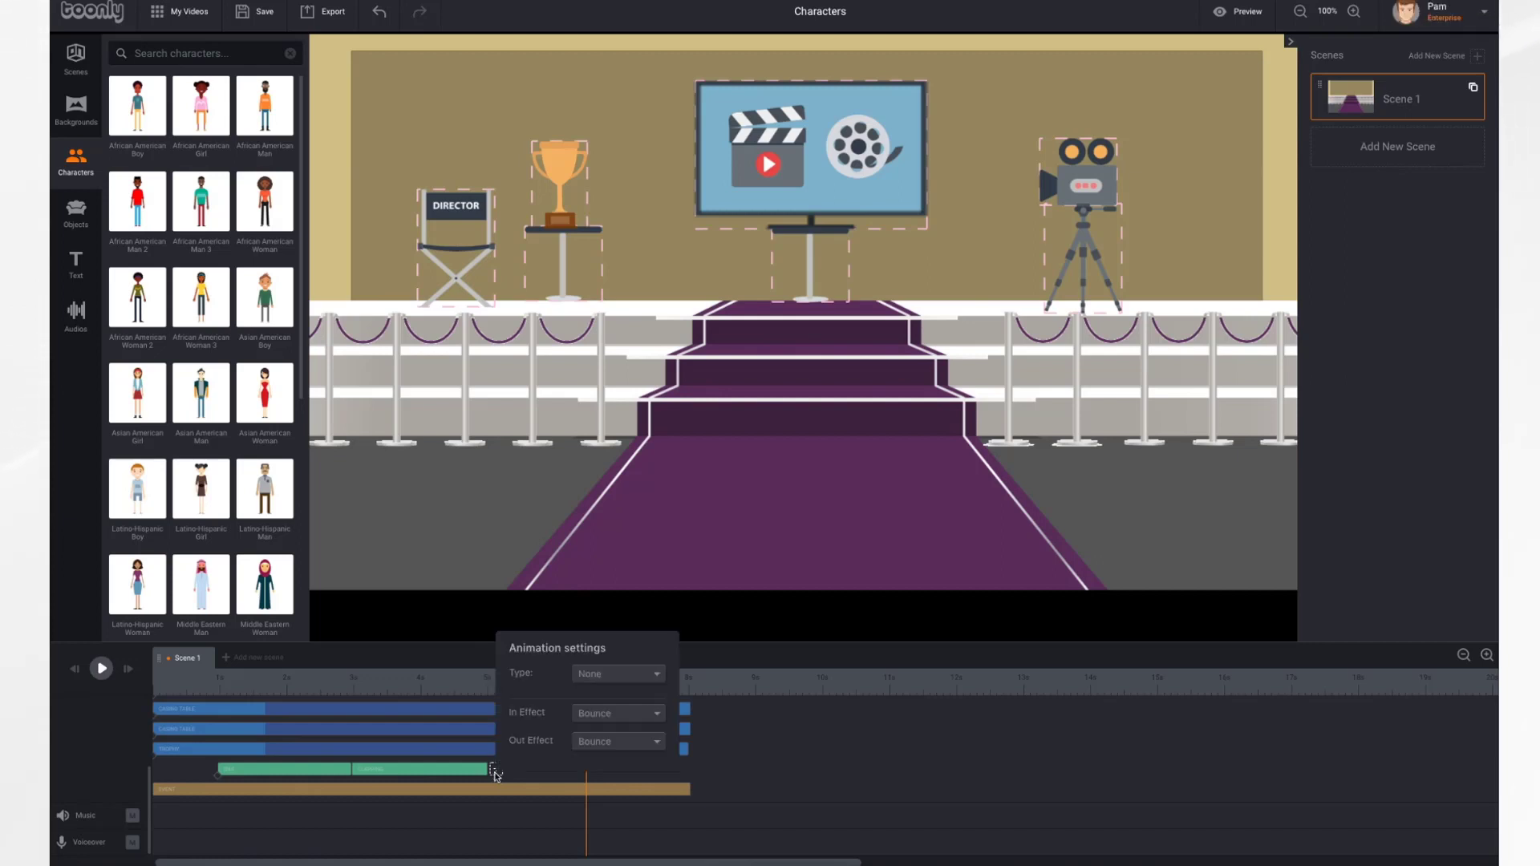
click(633, 681)
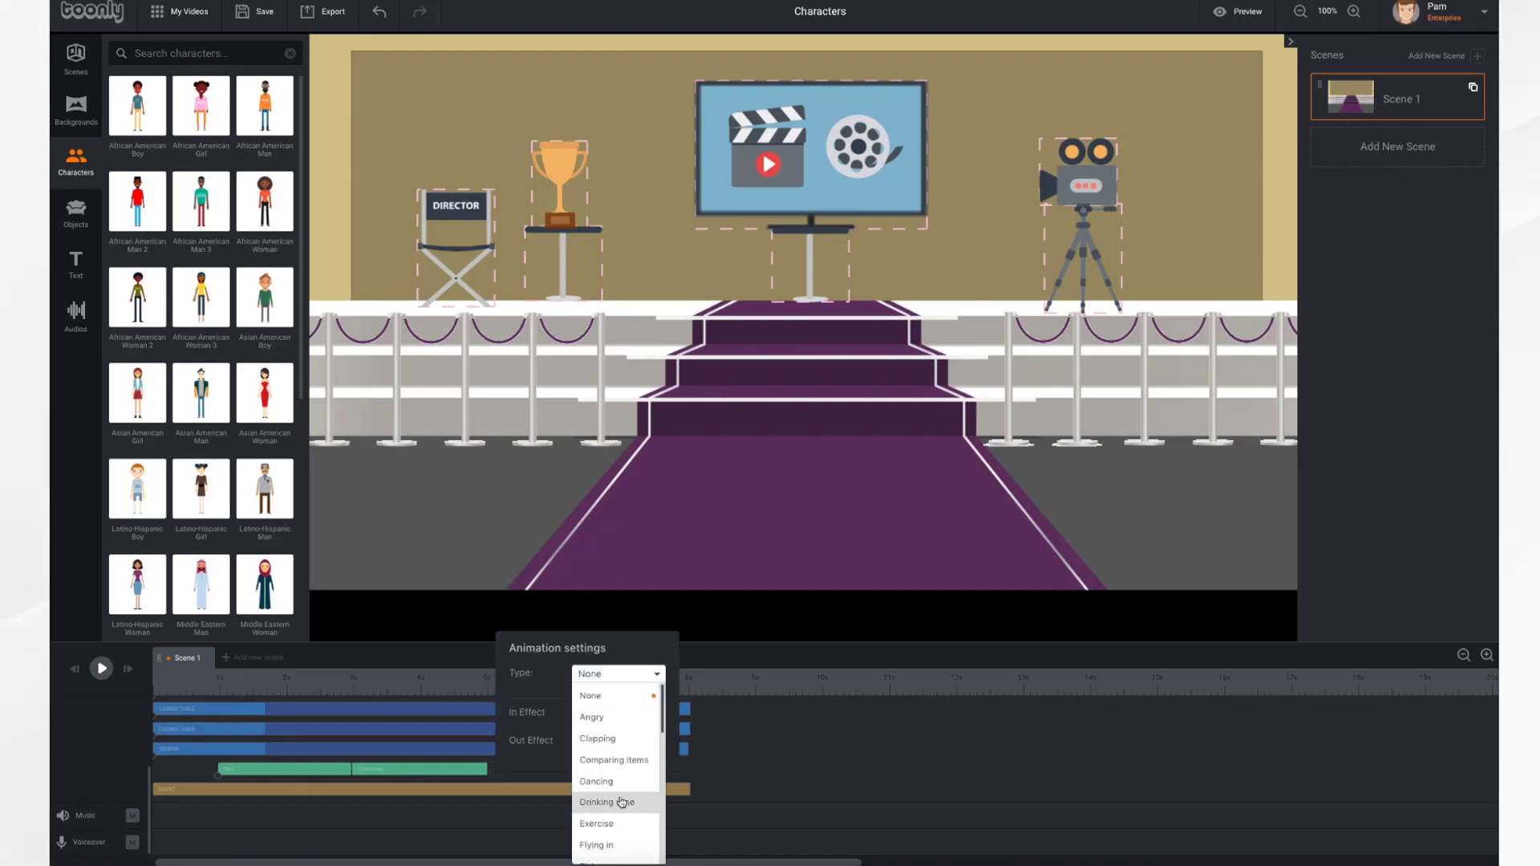
click(616, 762)
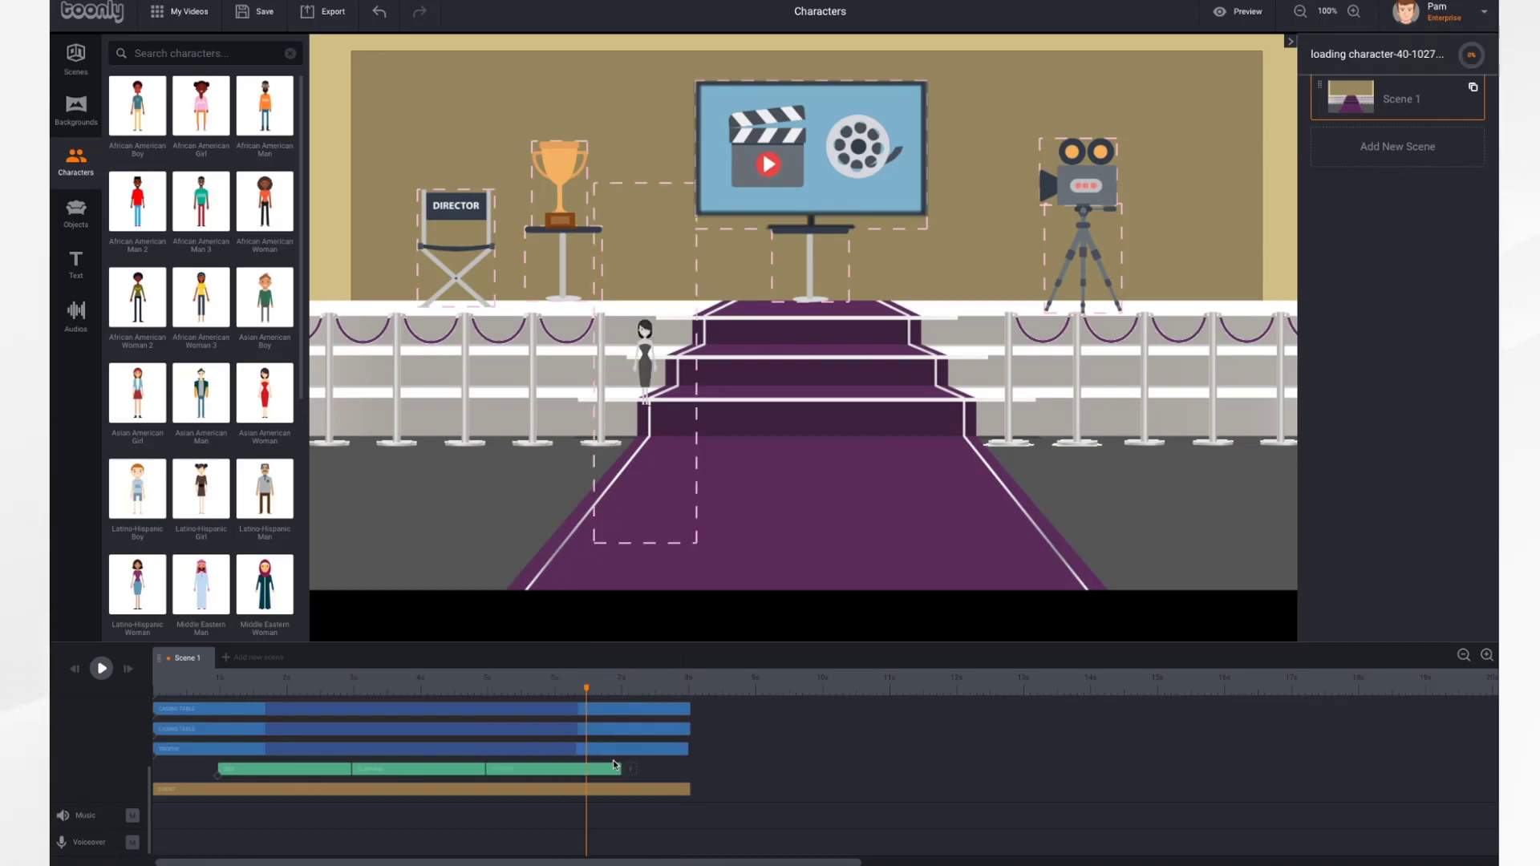
Play the scene from the beginning to review the woman's three chained clips
click(74, 669)
click(101, 670)
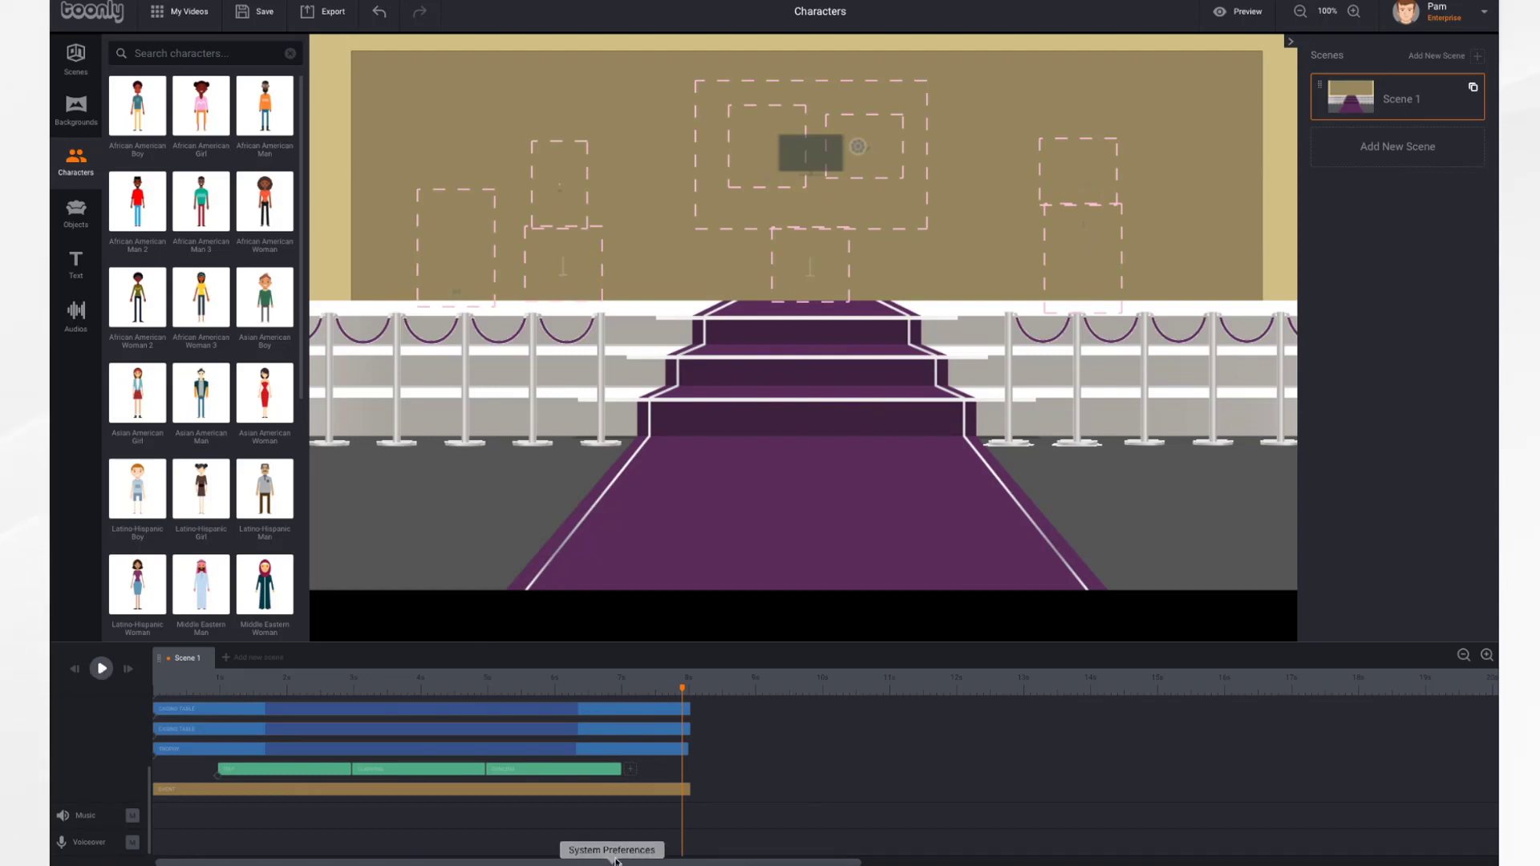
Add a Holding trophy animation directly after the woman's third clip, and play the scene from the beginning
click(630, 770)
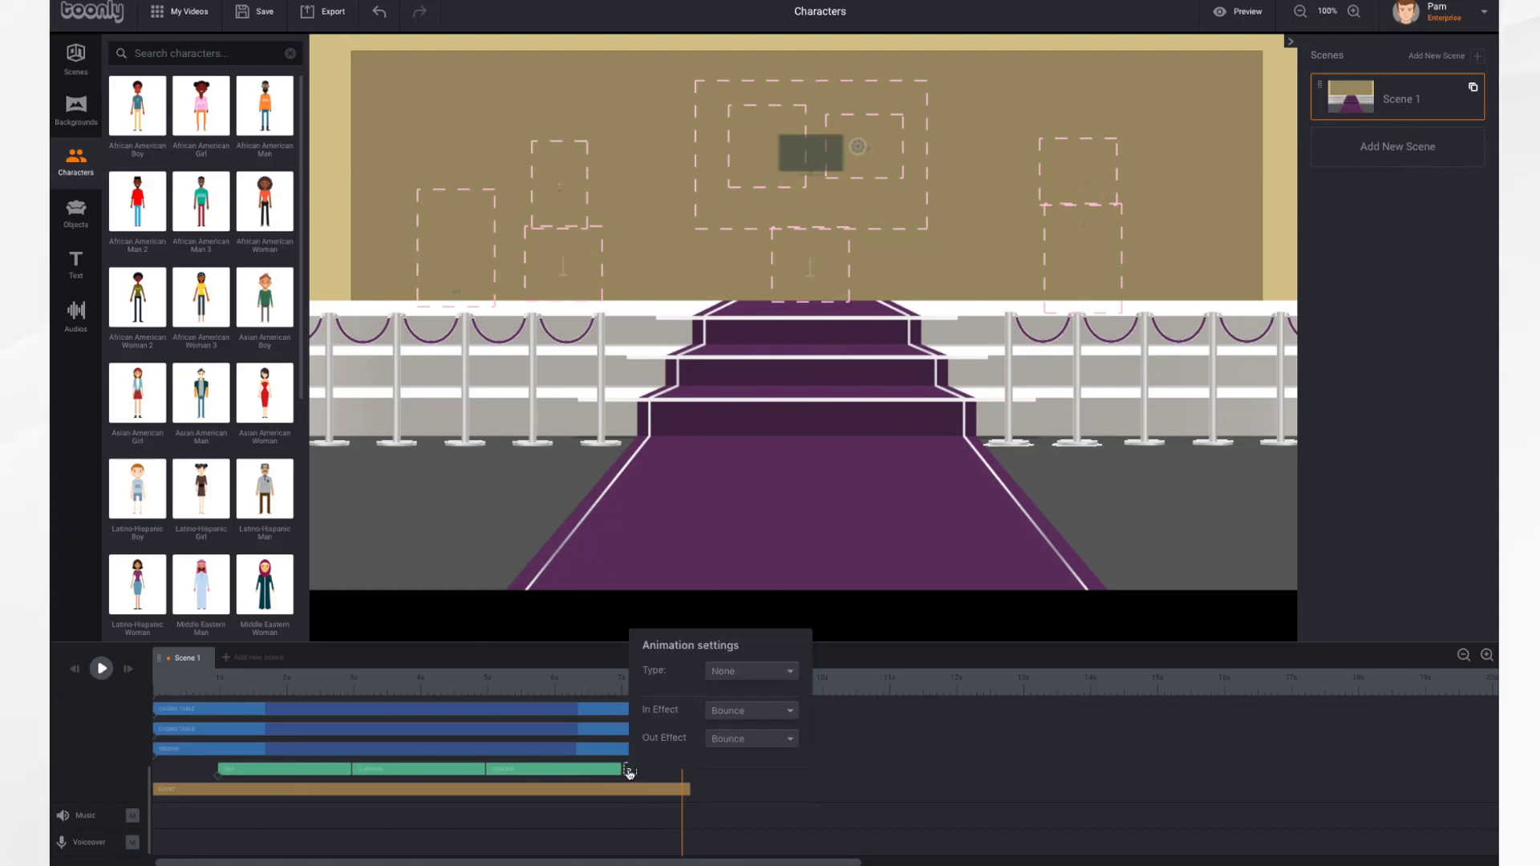
click(768, 671)
scroll(755, 790, down, 4)
scroll(754, 818, down, 4)
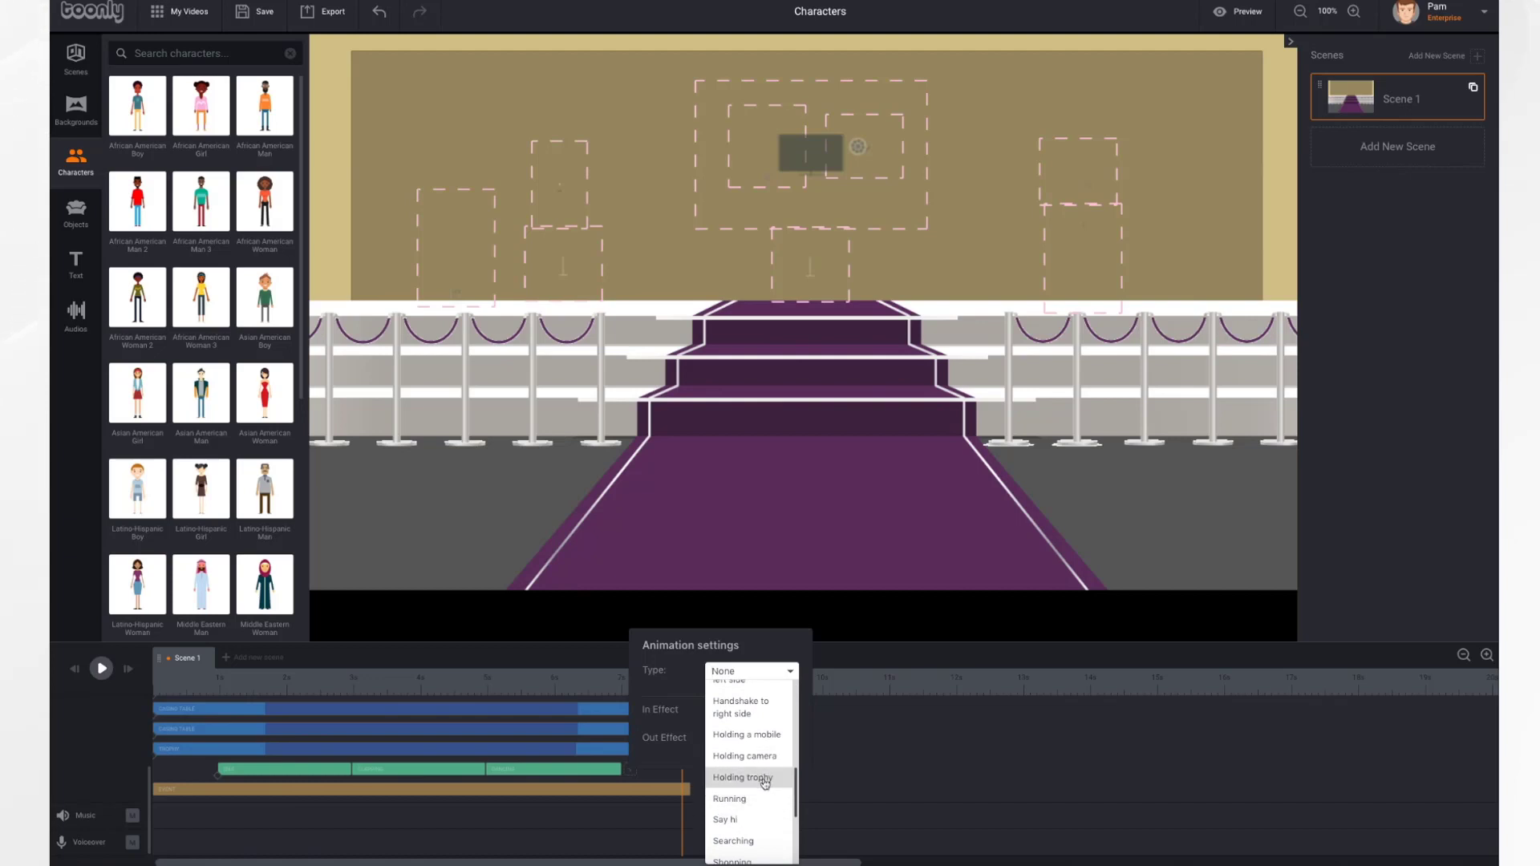
click(765, 784)
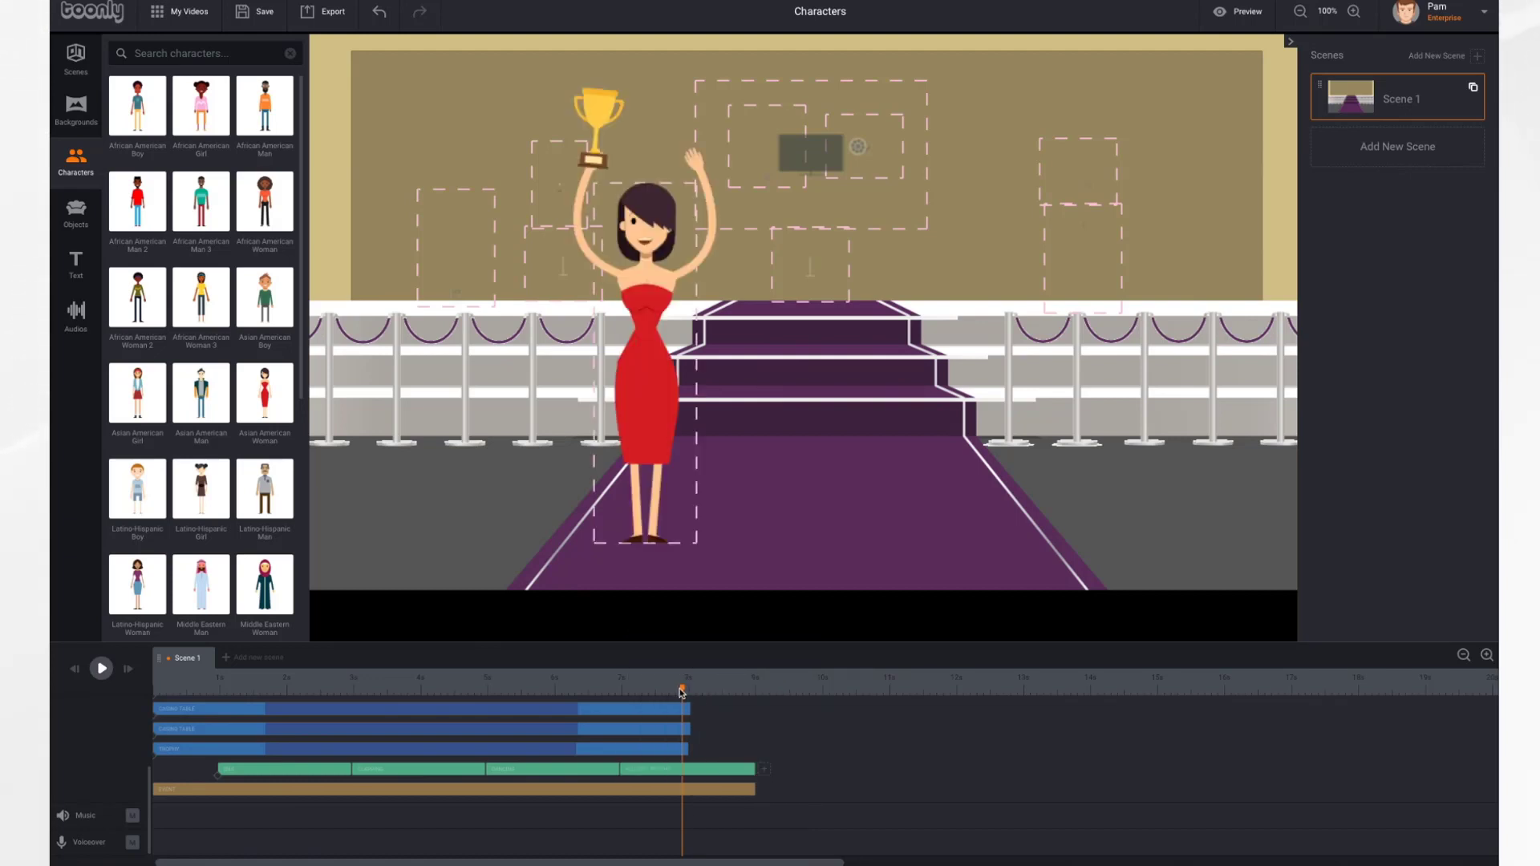
click(74, 671)
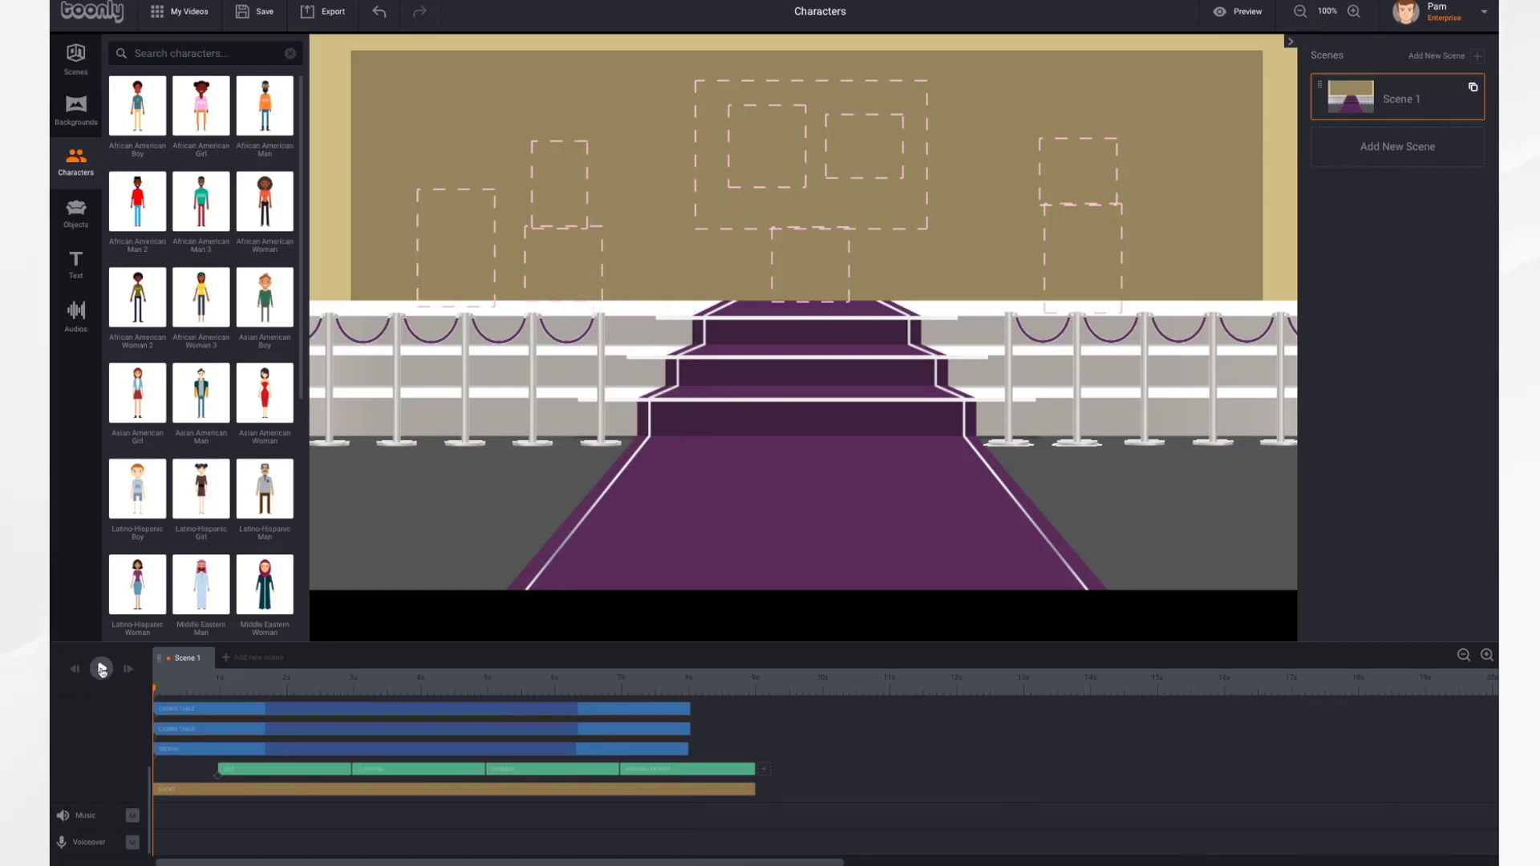
click(101, 670)
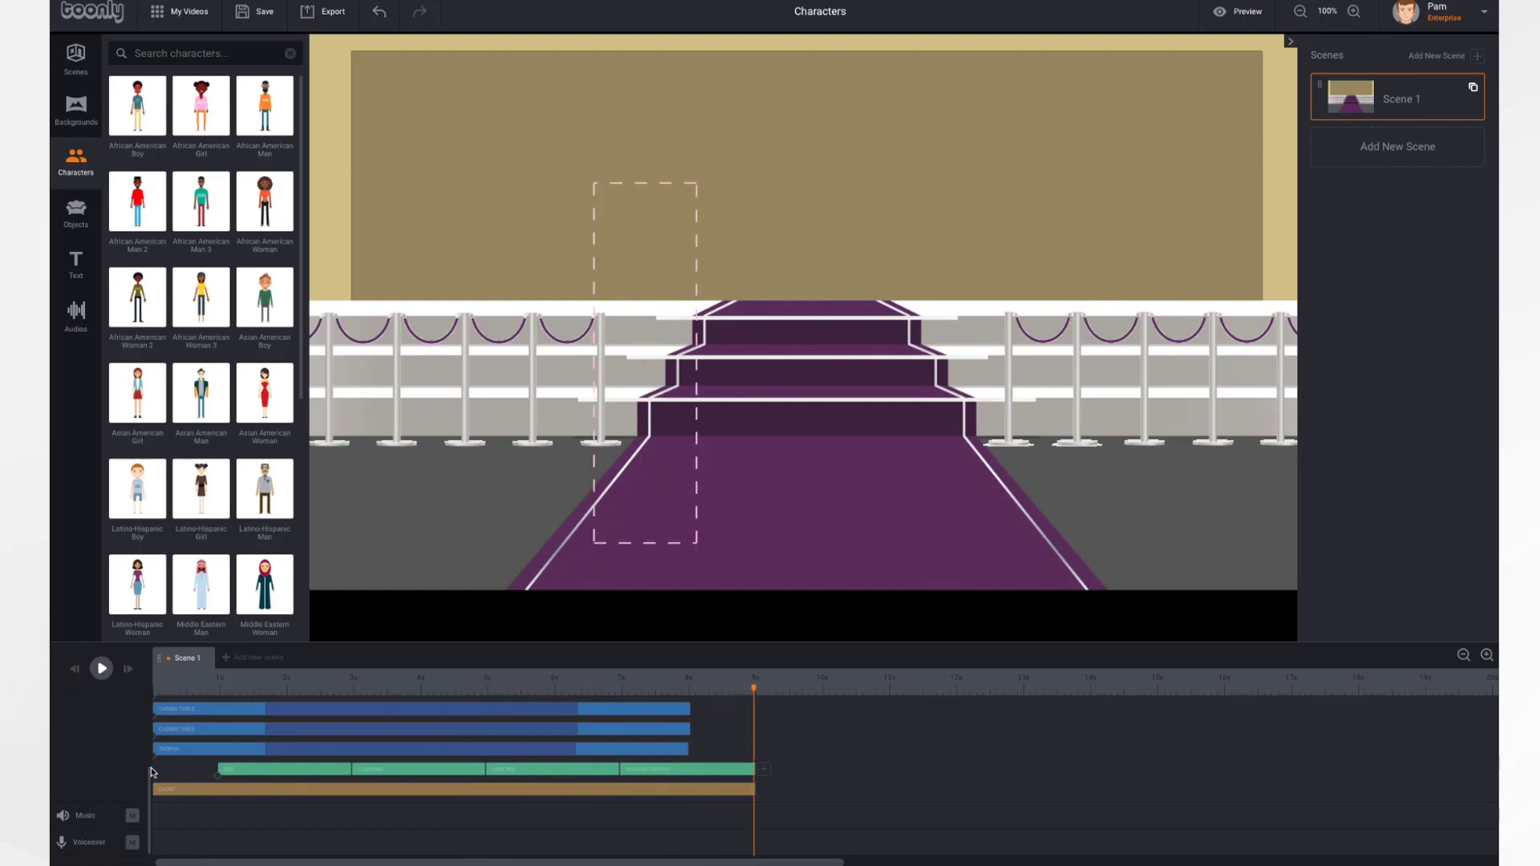
Adjust the lengths and positions of the woman's clips so the chain runs from about 0.8 seconds to 8 seconds
drag(755, 769, 741, 769)
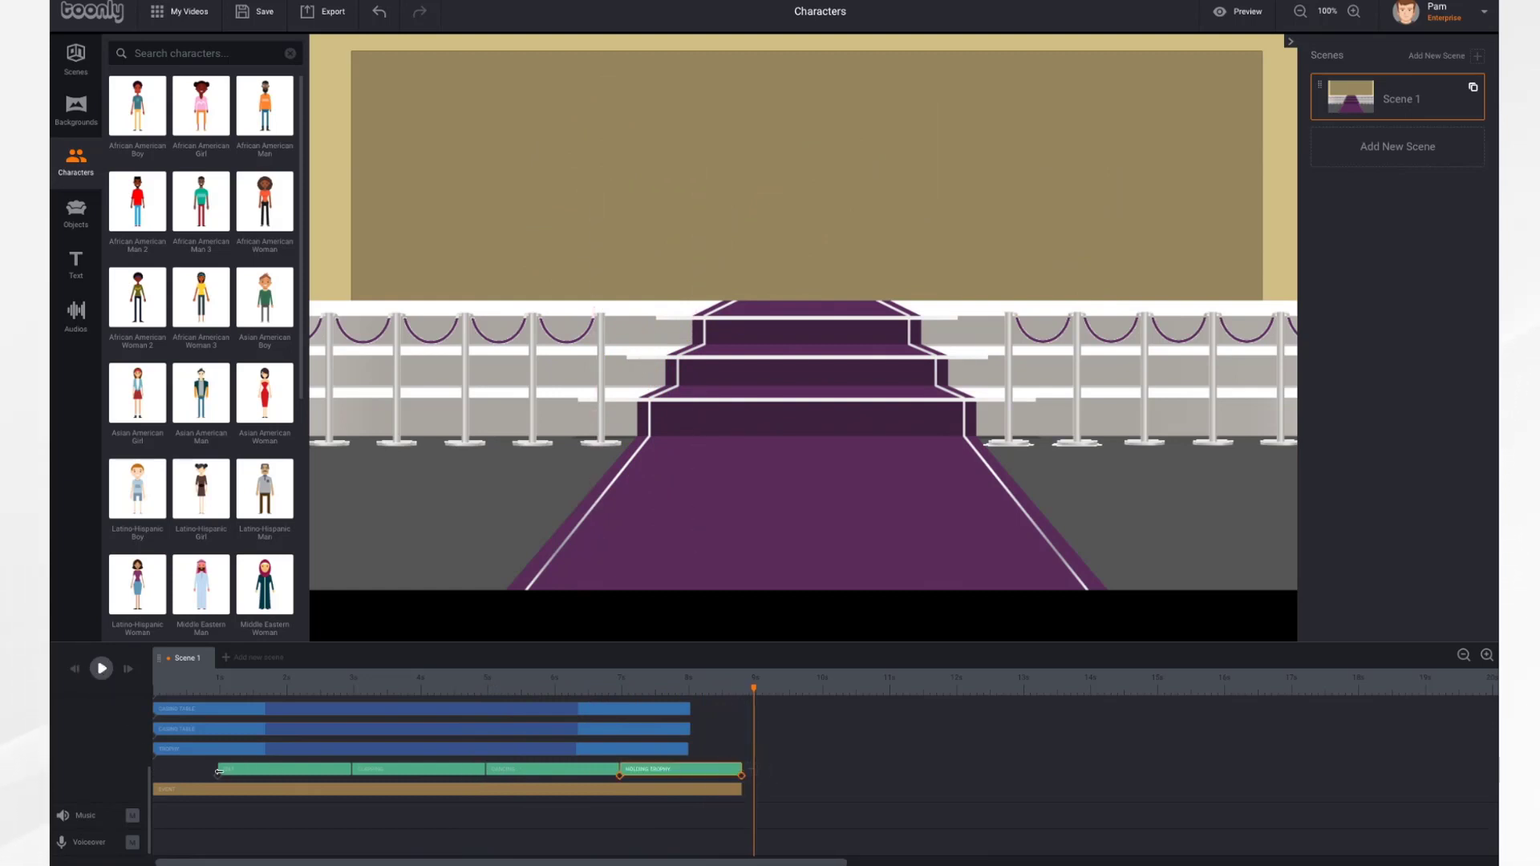
mouse_move(219, 769)
mouse_down()
mouse_move(172, 769)
mouse_move(316, 769)
mouse_move(215, 771)
mouse_up()
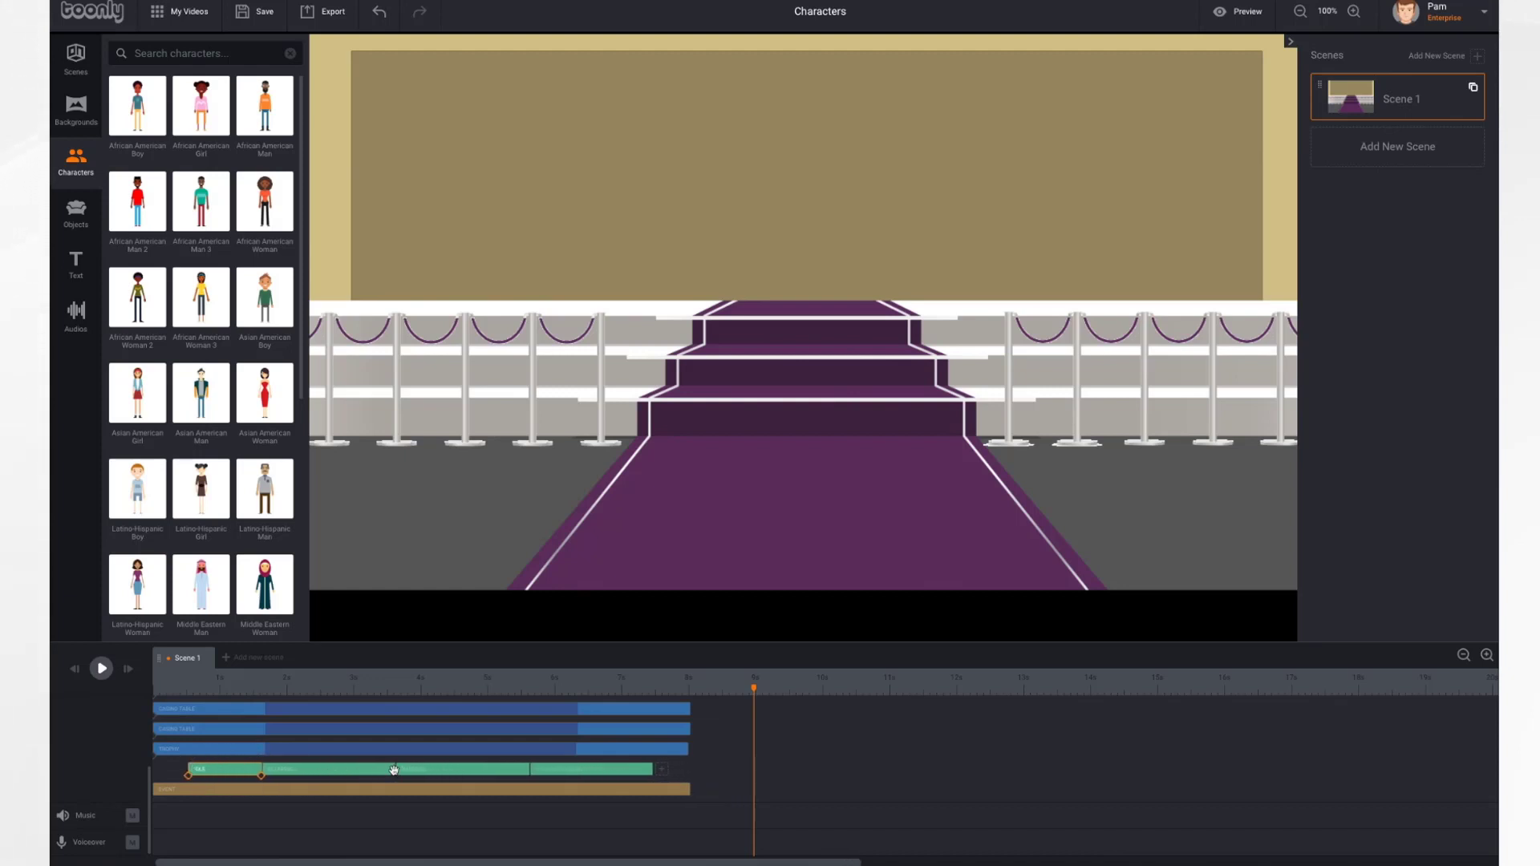
drag(399, 770, 380, 771)
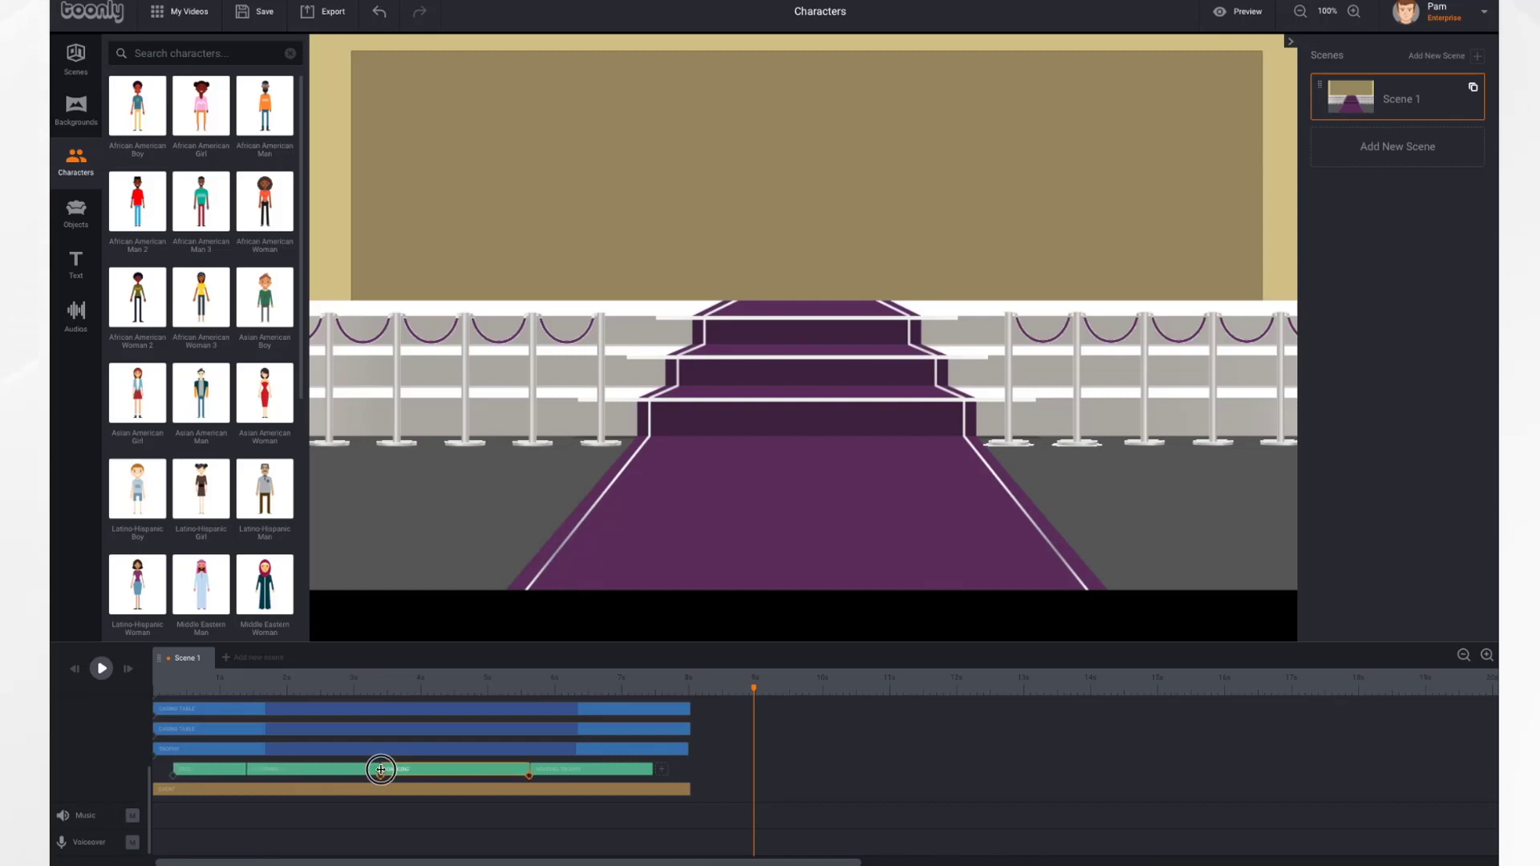
drag(229, 770, 263, 773)
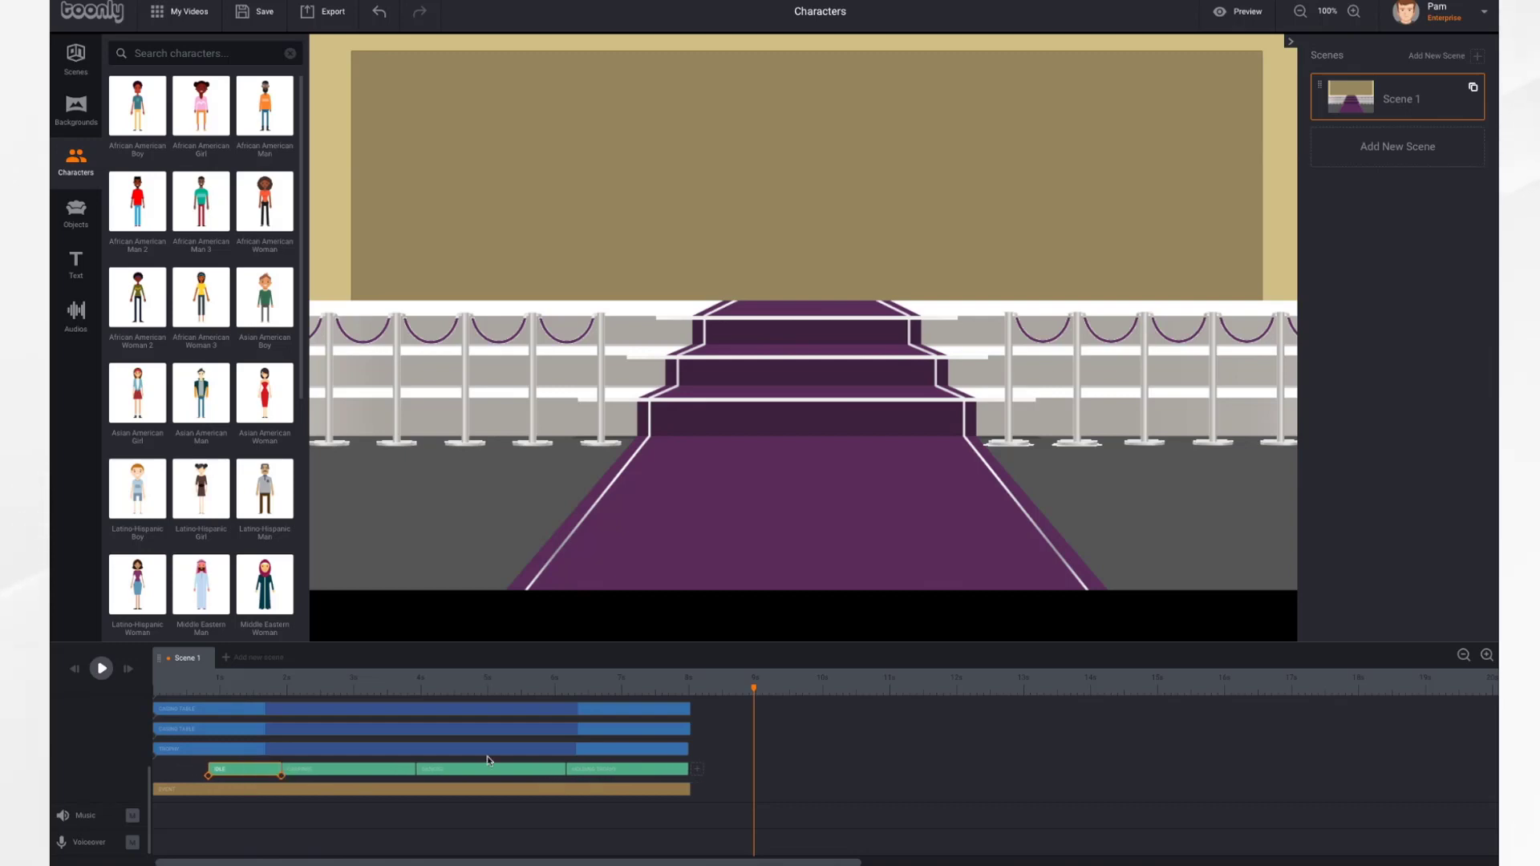
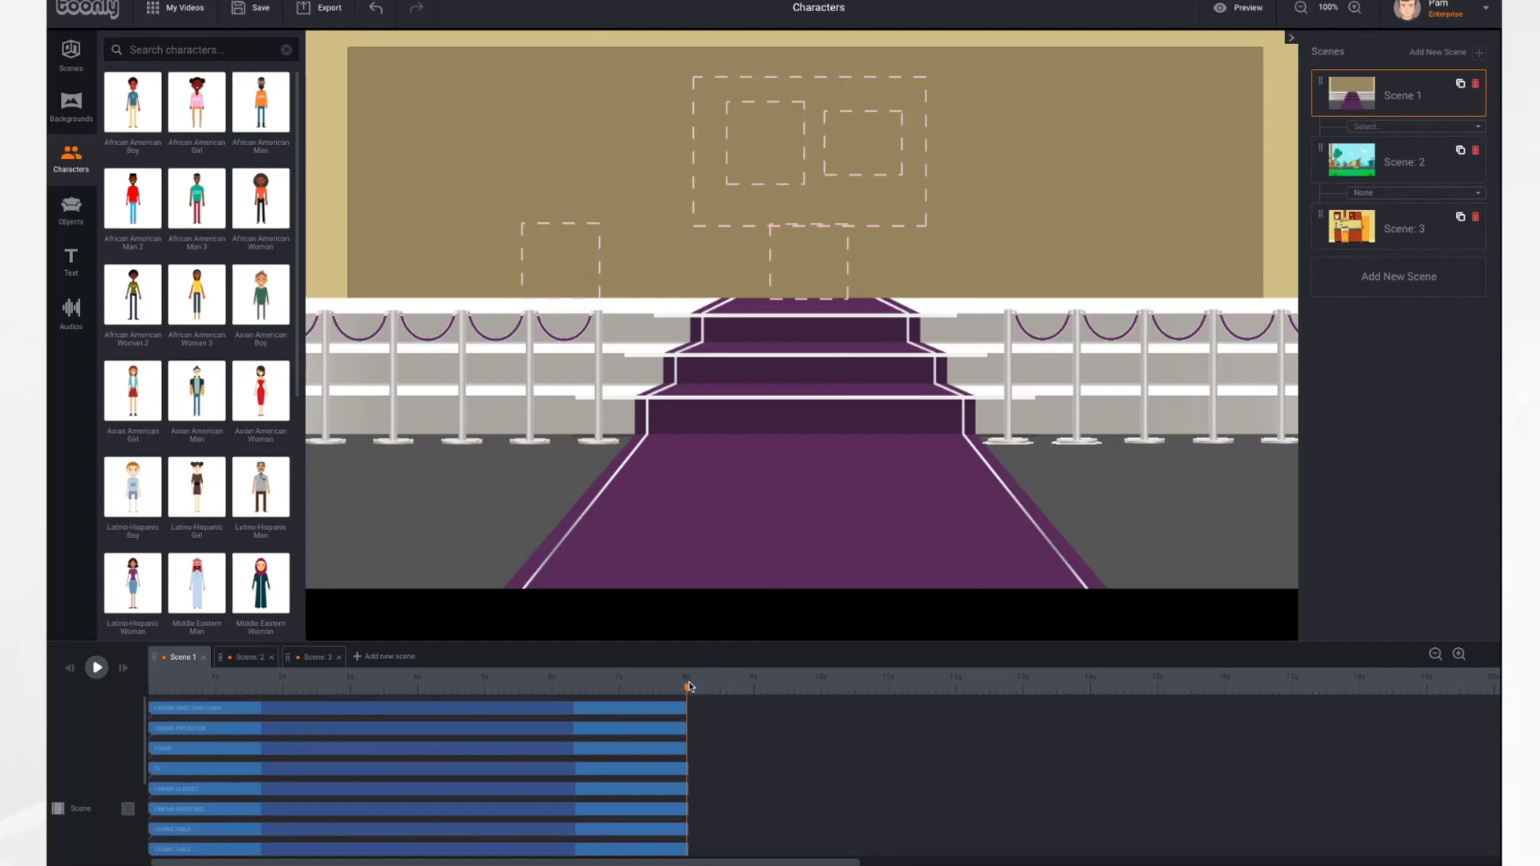
Add a Running animation directly after the woman's Holding trophy clip
scroll(695, 772, down, 2)
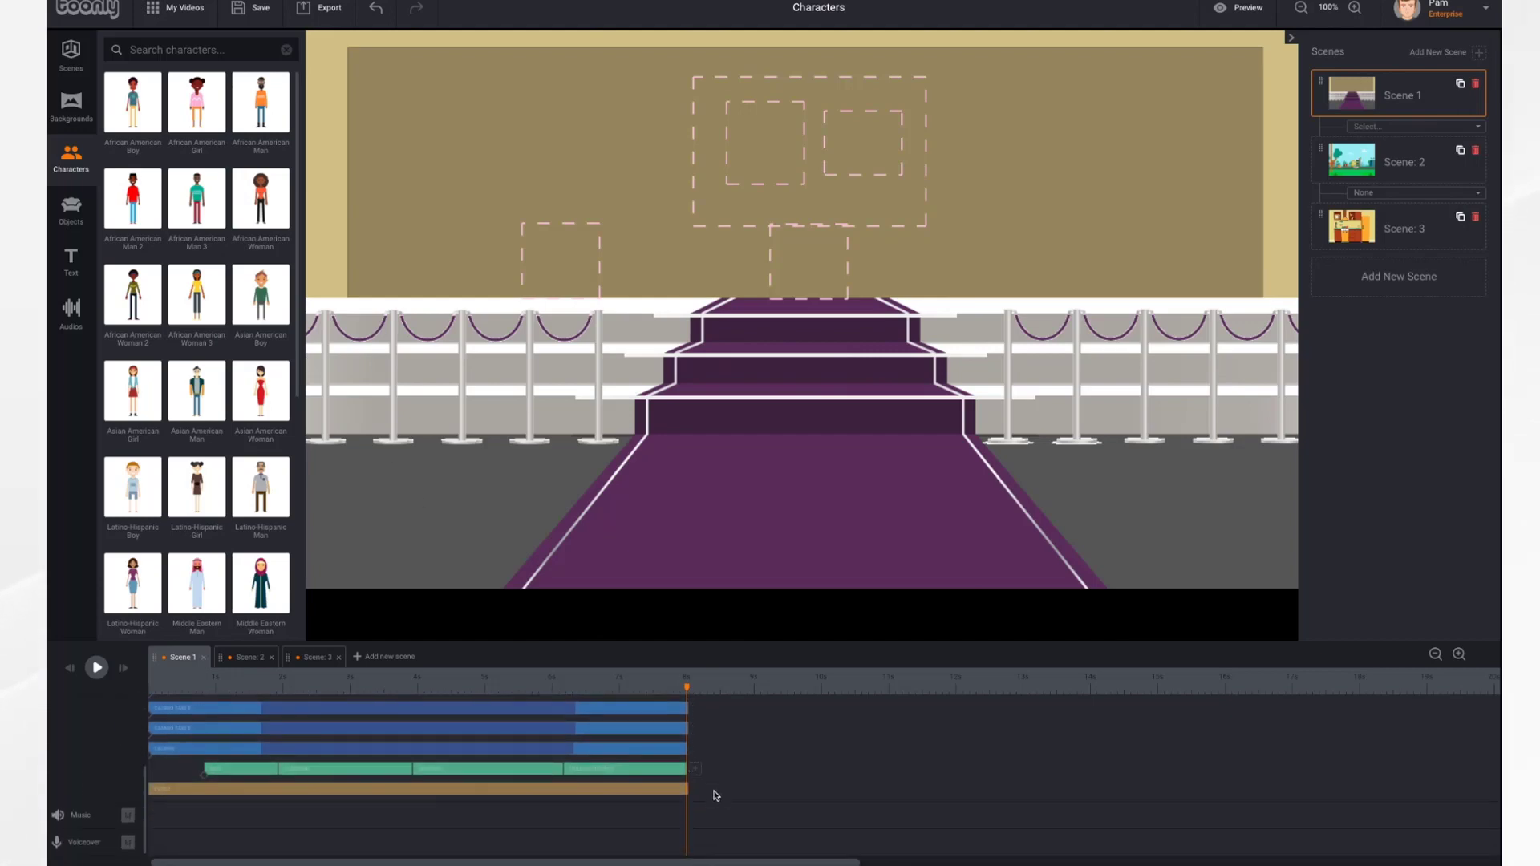
click(696, 770)
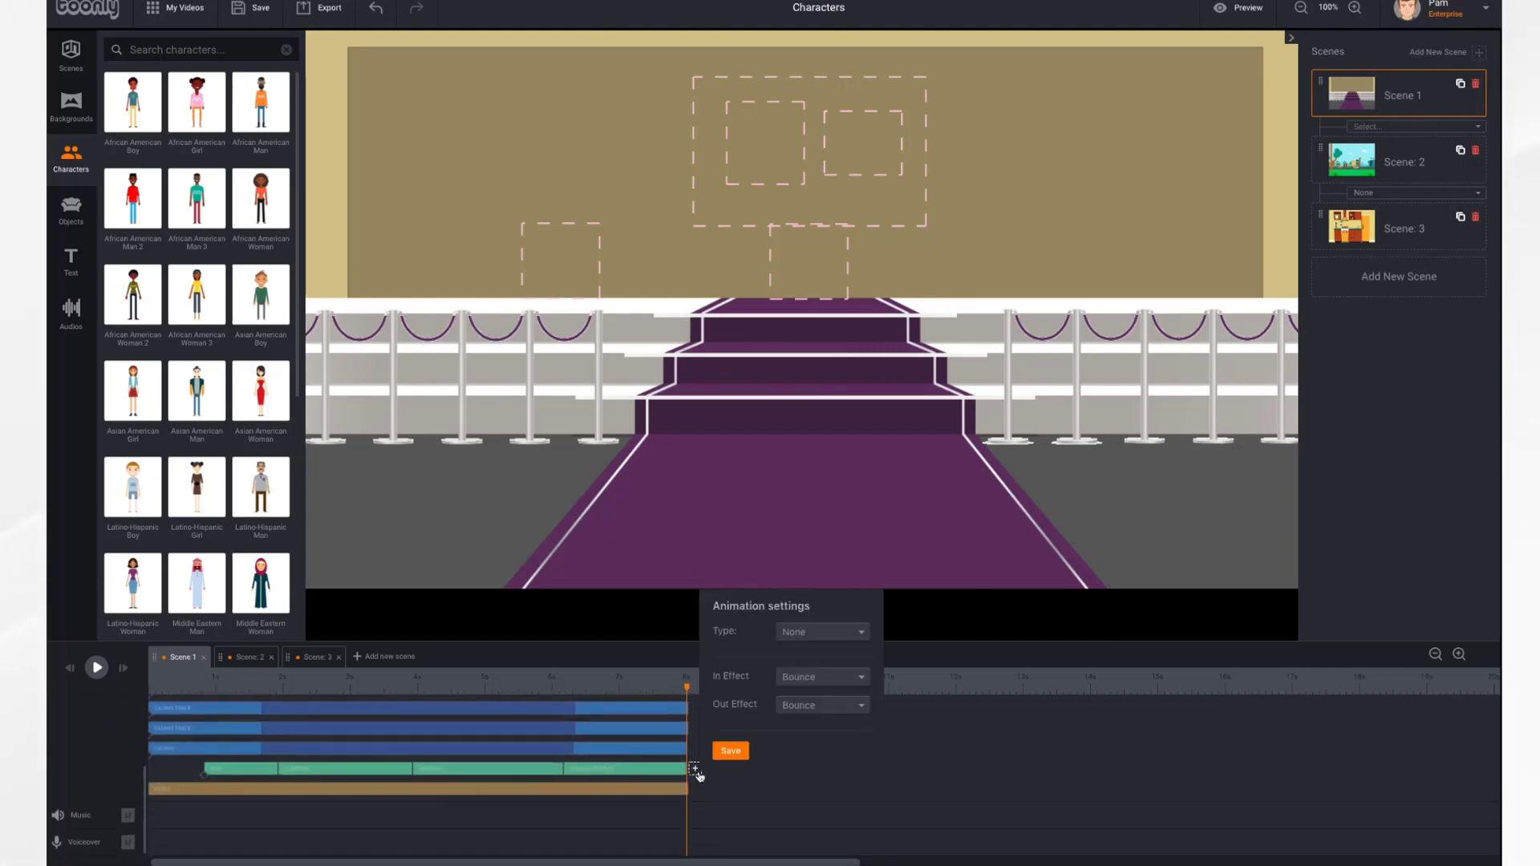
click(833, 640)
scroll(830, 740, down, 5)
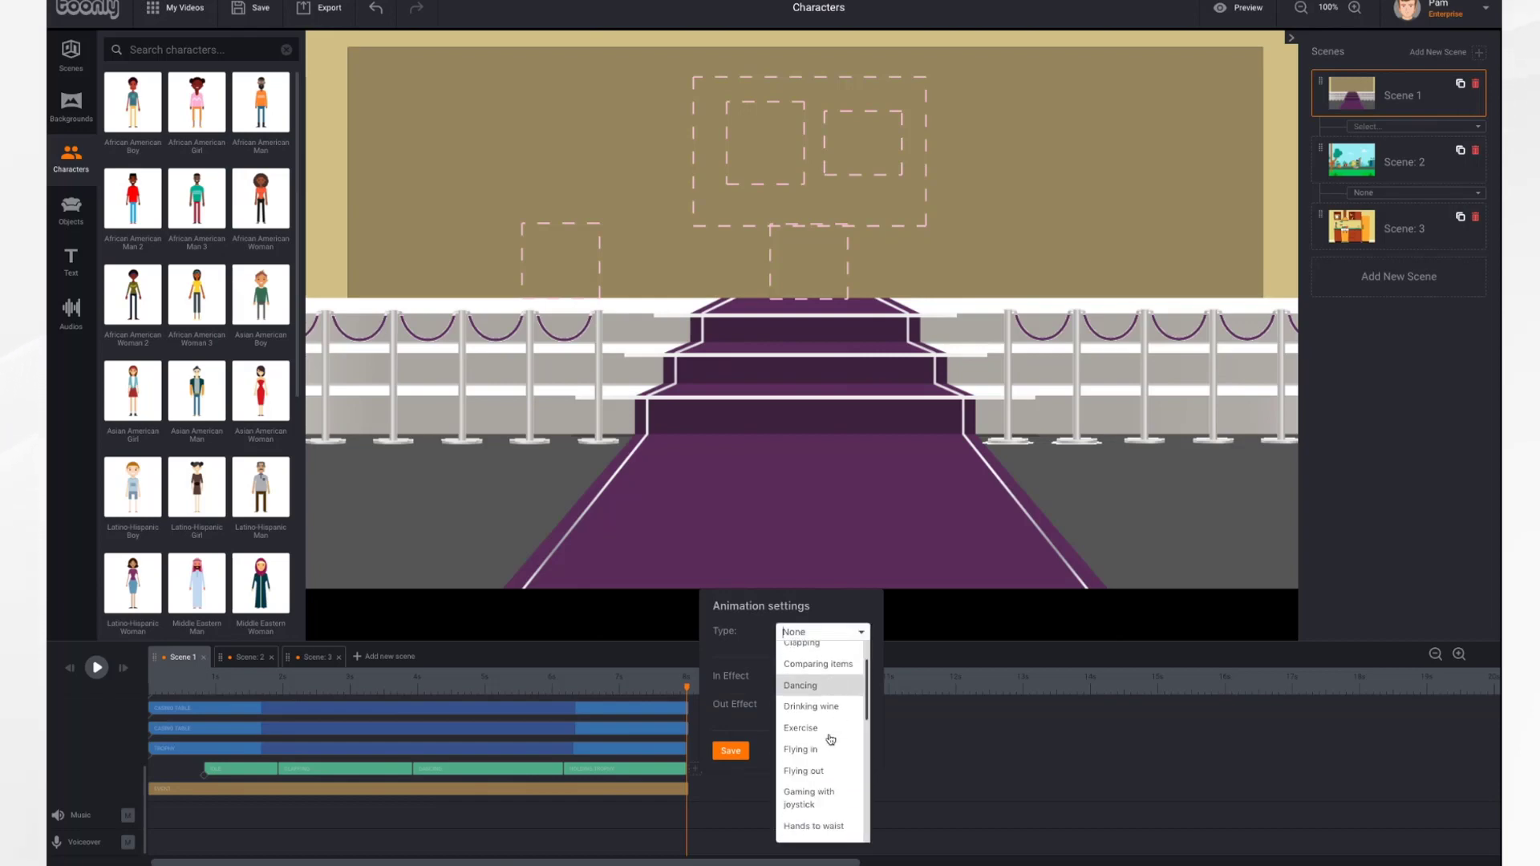
scroll(830, 740, down, 10)
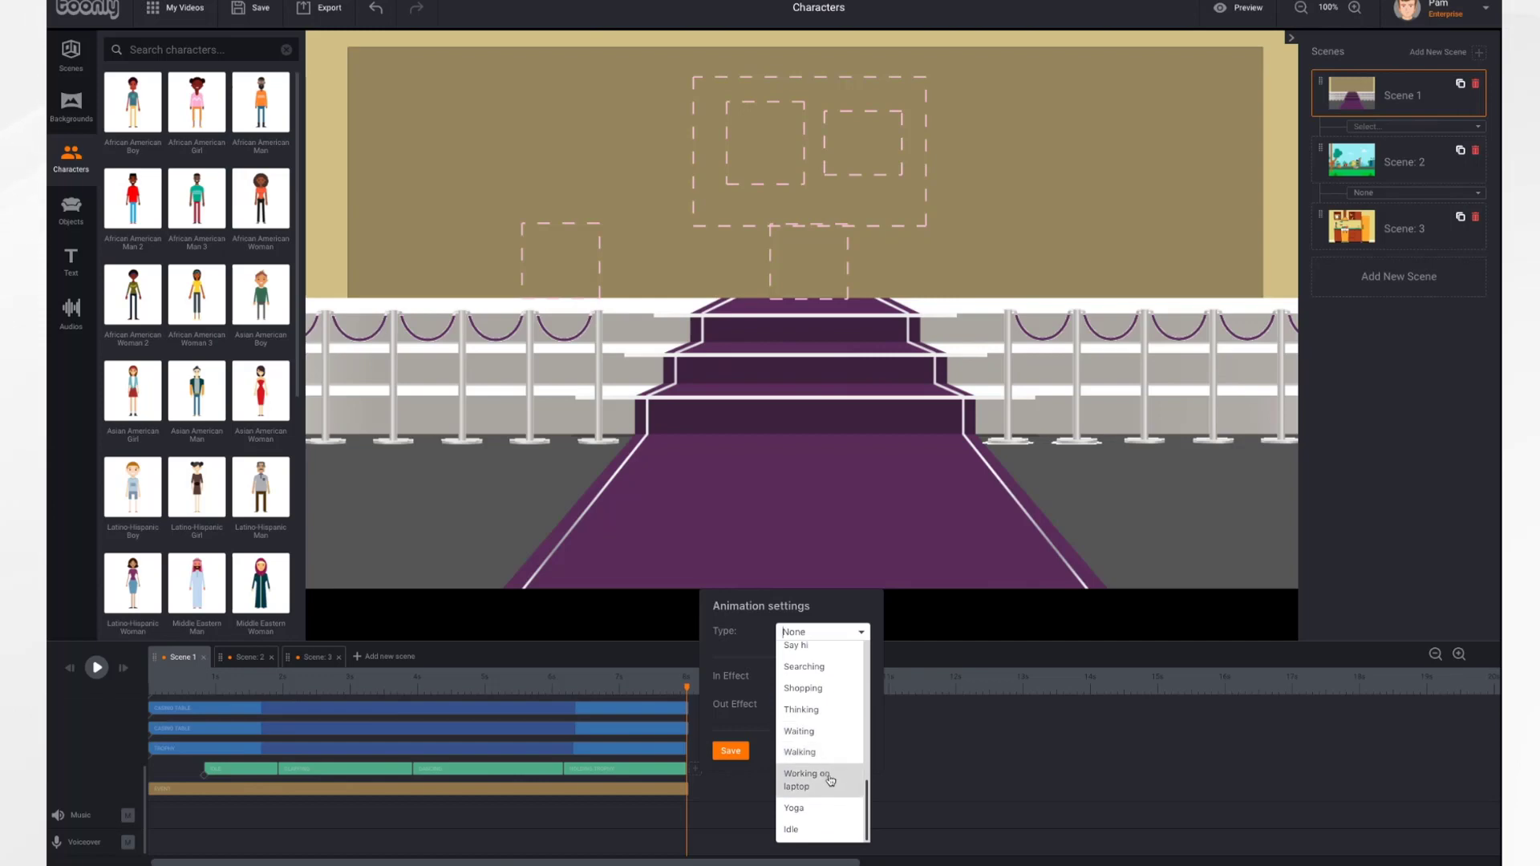
scroll(830, 781, up, 5)
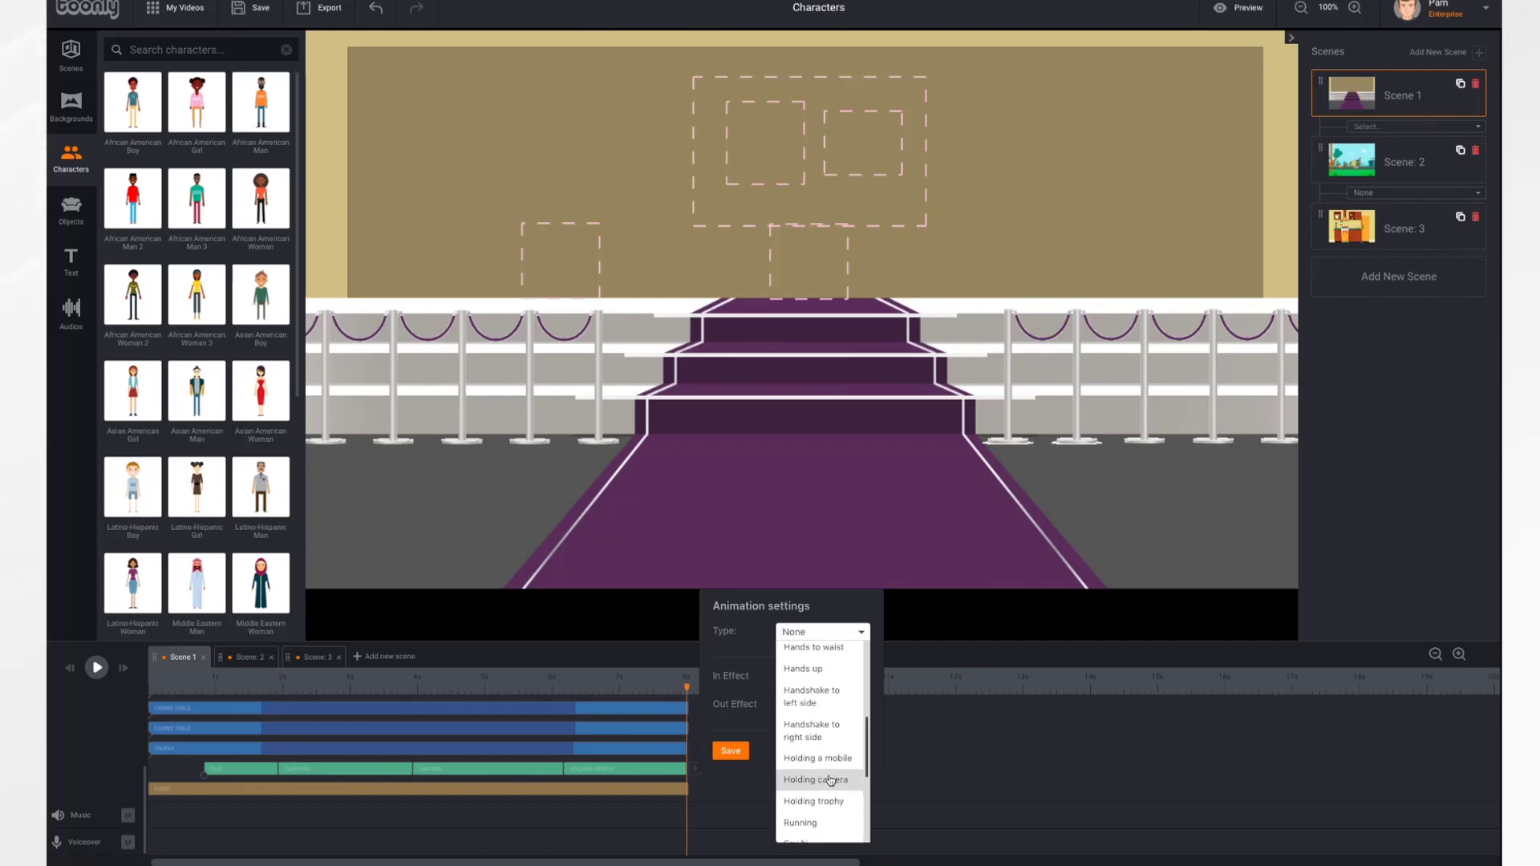
click(815, 824)
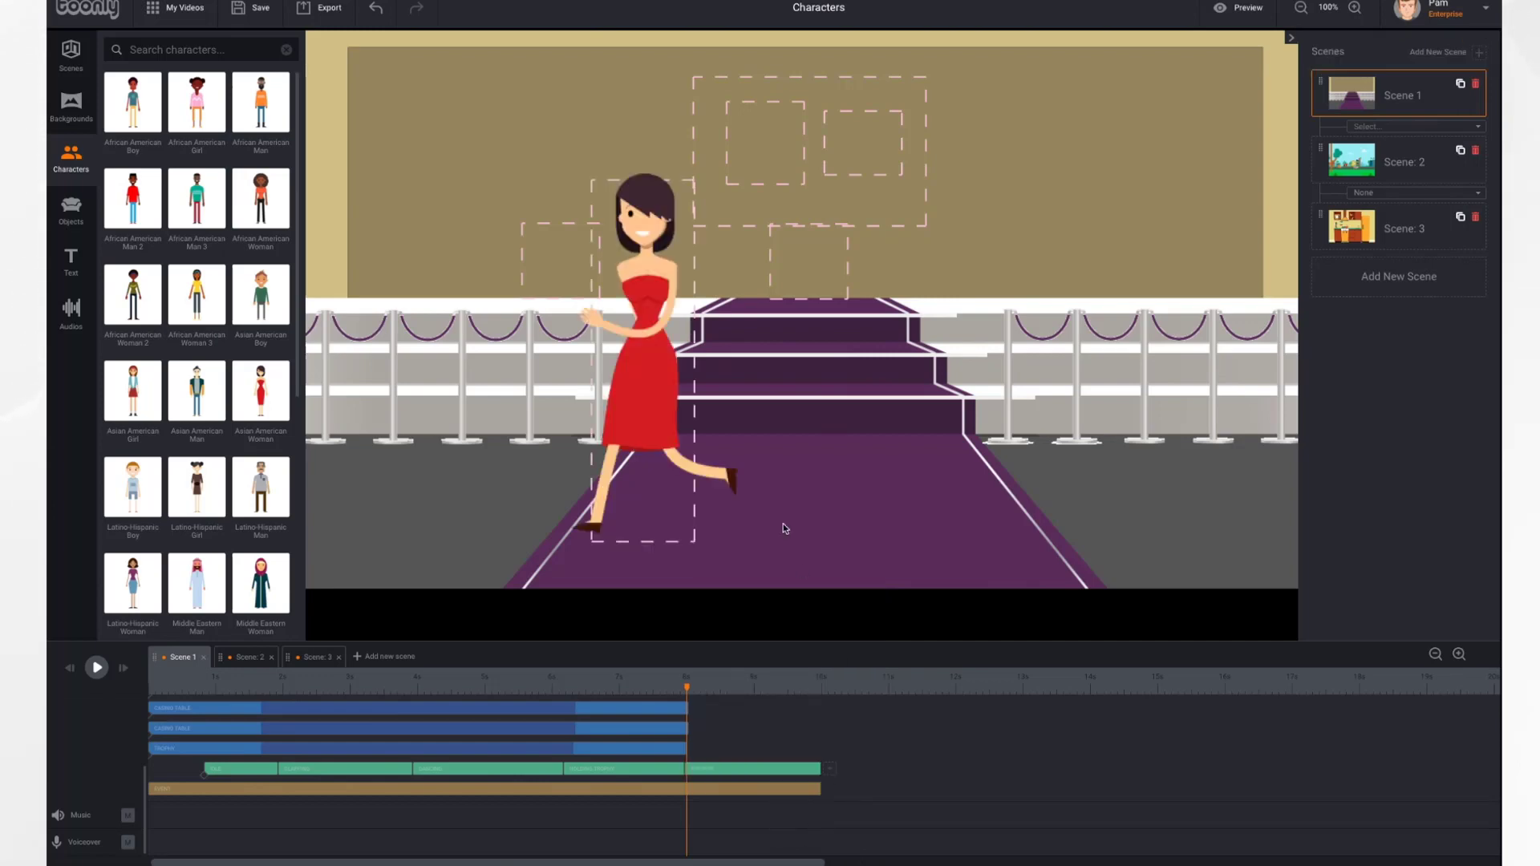
Flip the running woman to face right, and place her beyond the canvas's right edge at the Running clip's end, 10 seconds
click(653, 340)
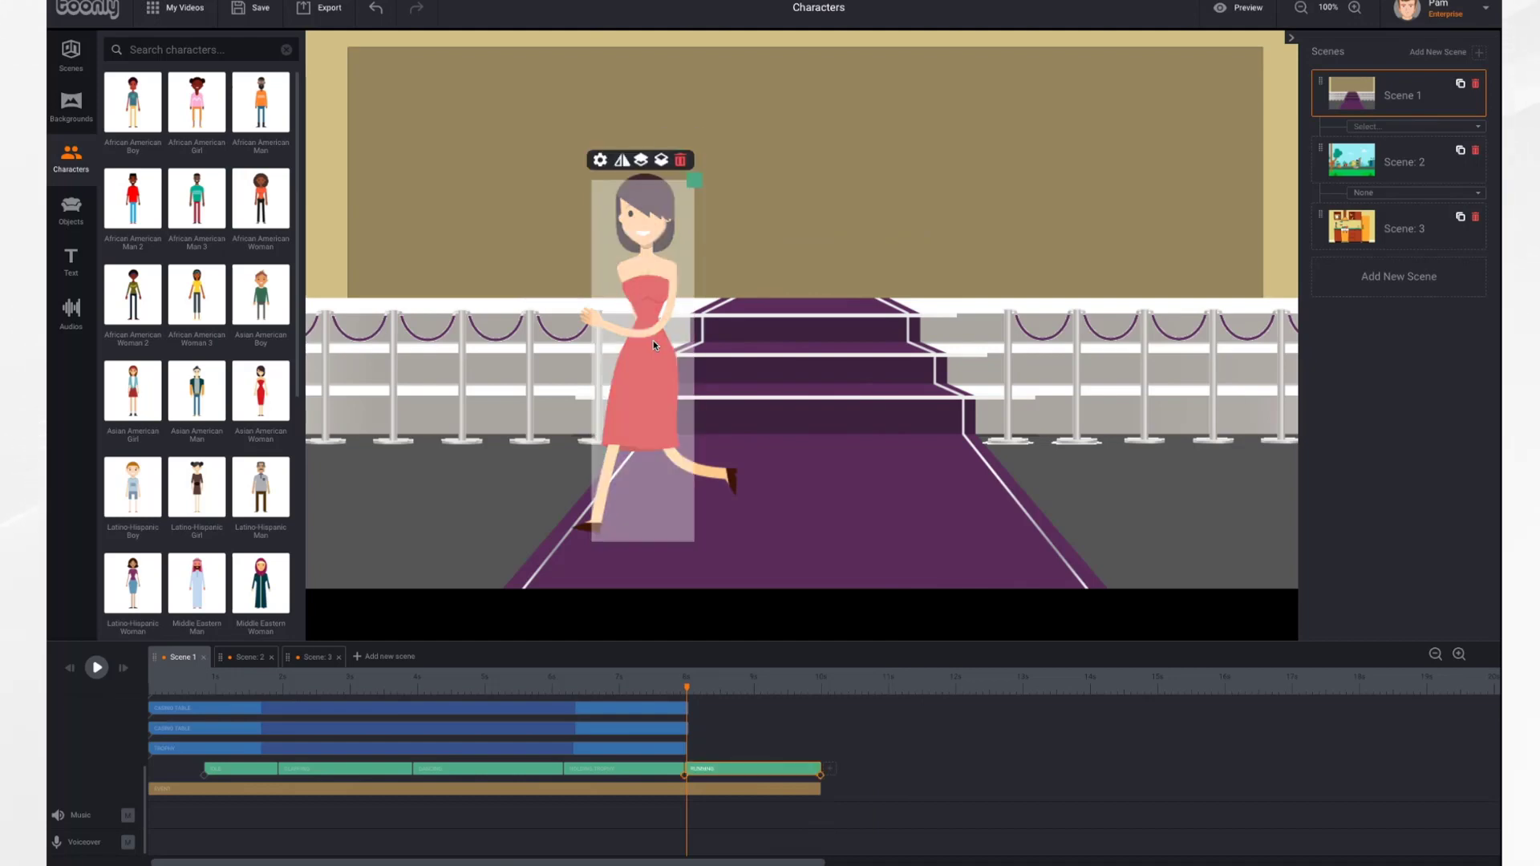
click(622, 161)
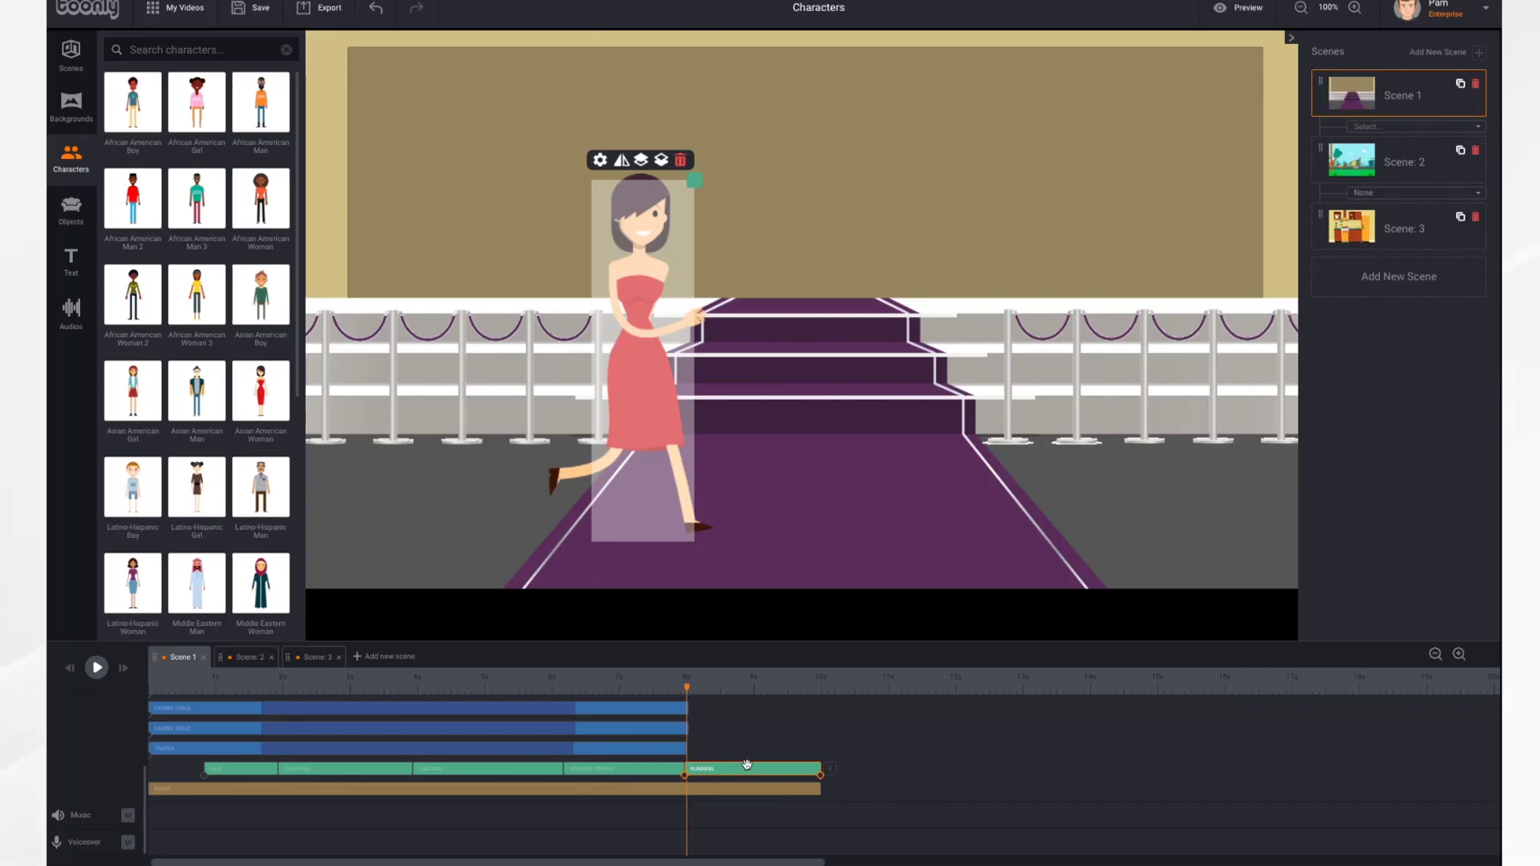
click(819, 780)
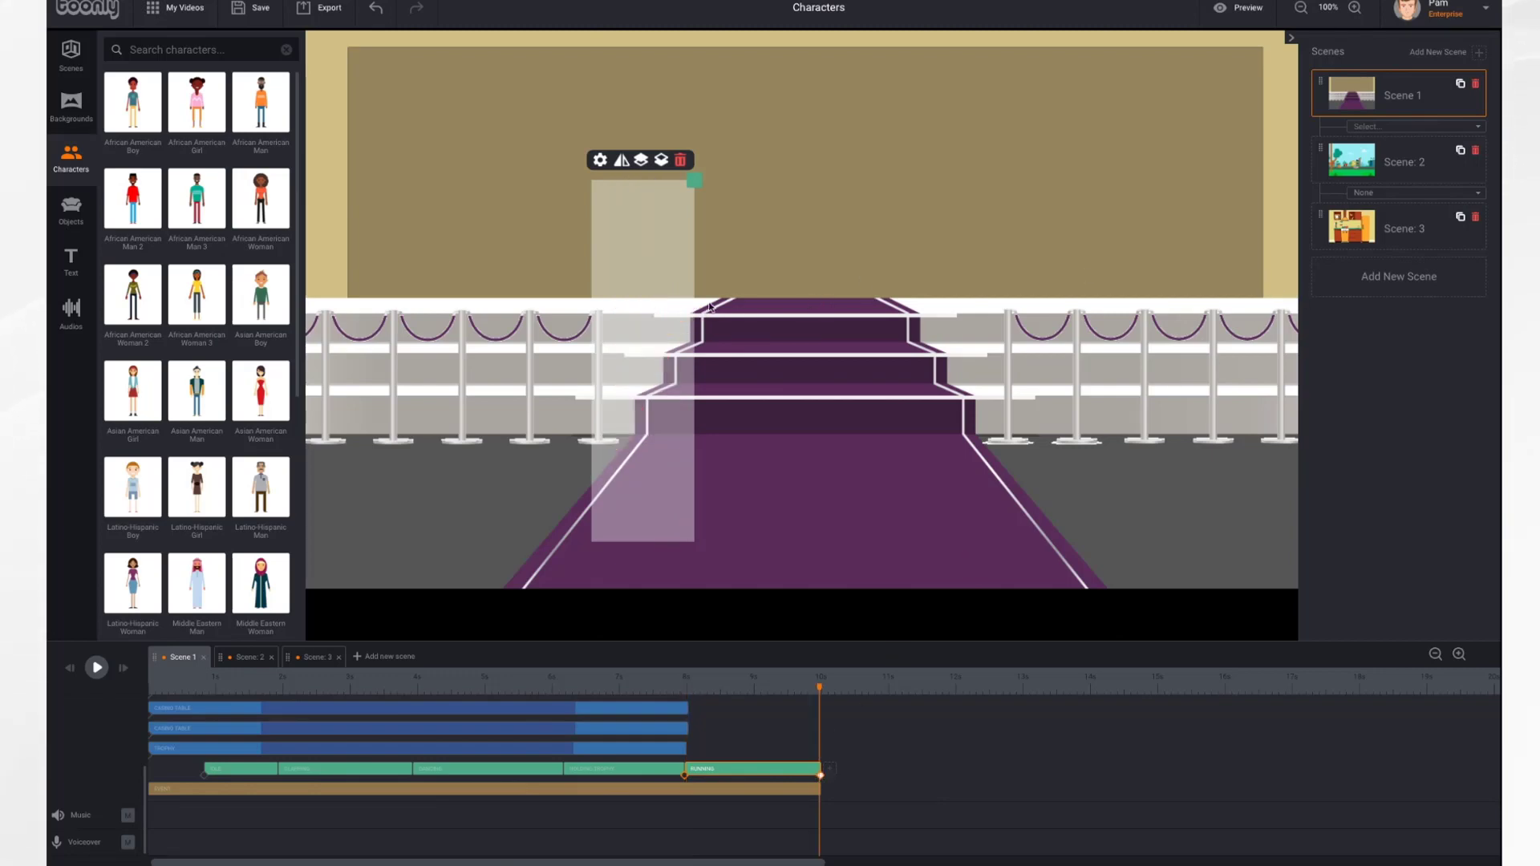
drag(630, 305, 1349, 311)
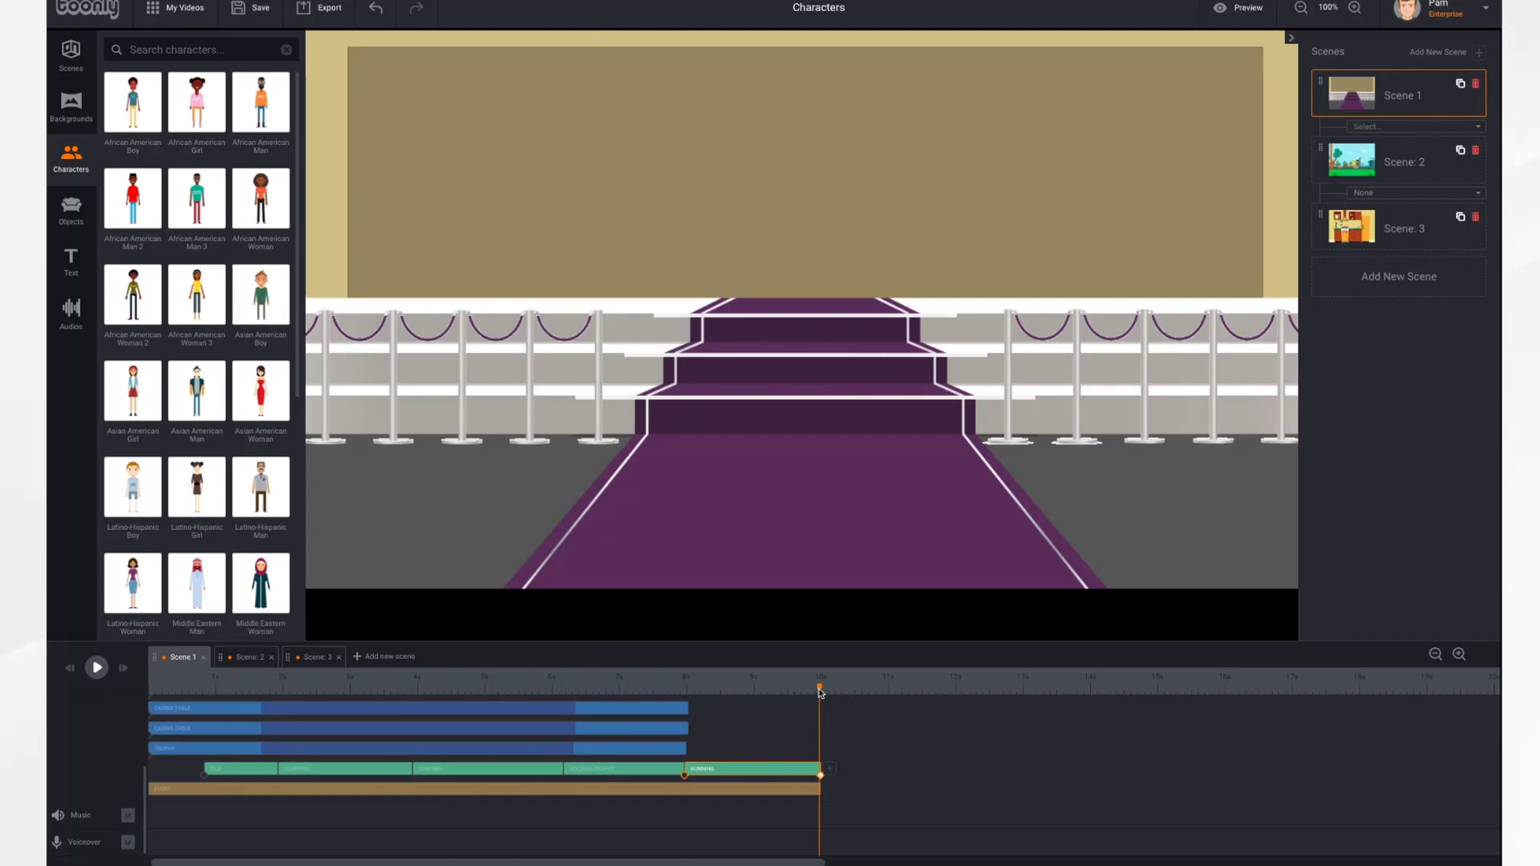
Play the scene from 7 seconds to review the woman running off the canvas
drag(820, 690, 617, 688)
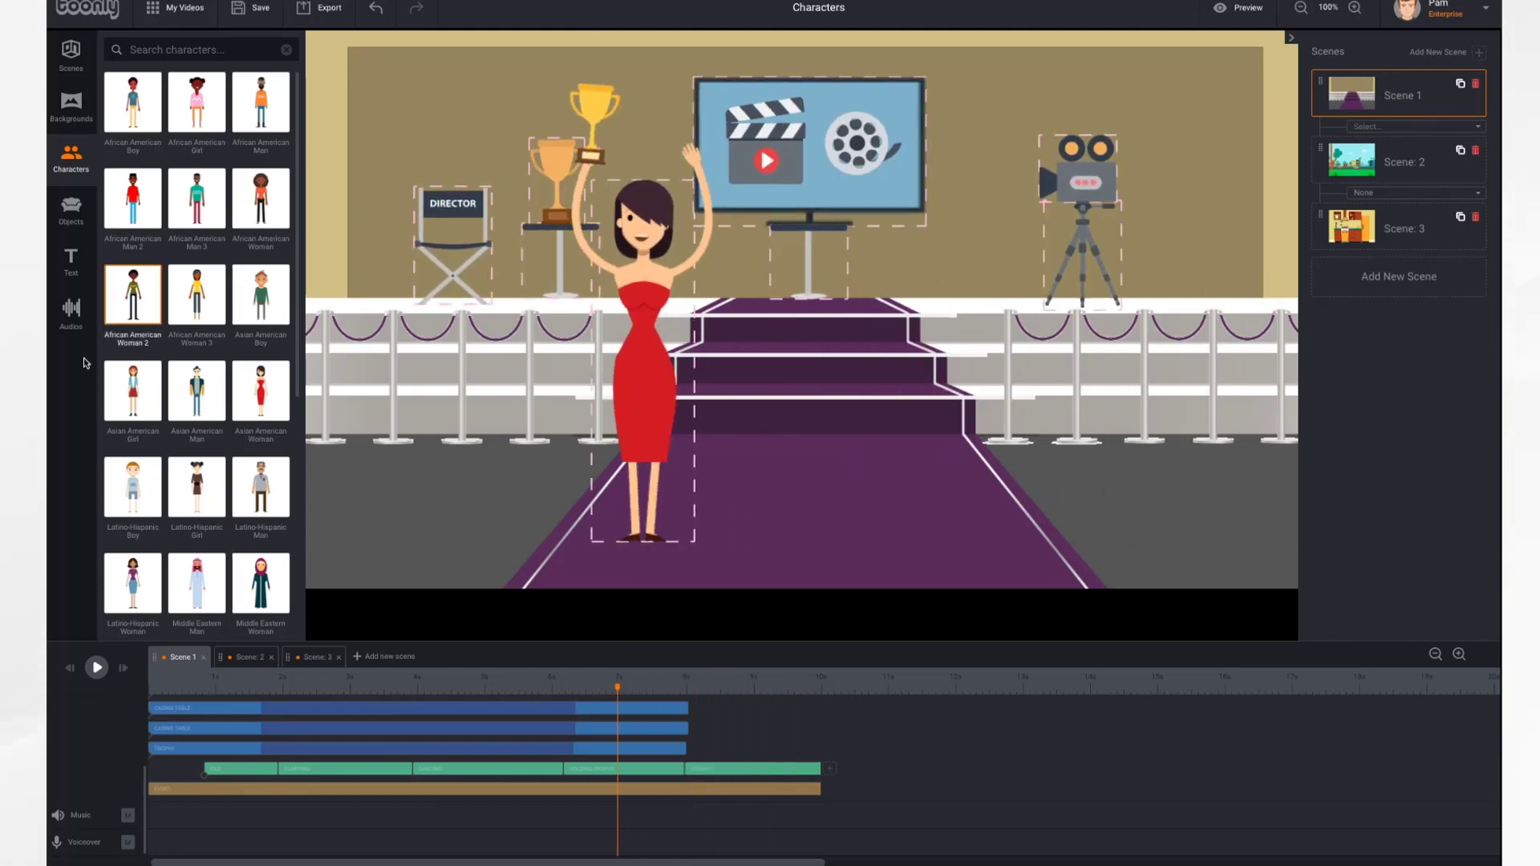
click(95, 669)
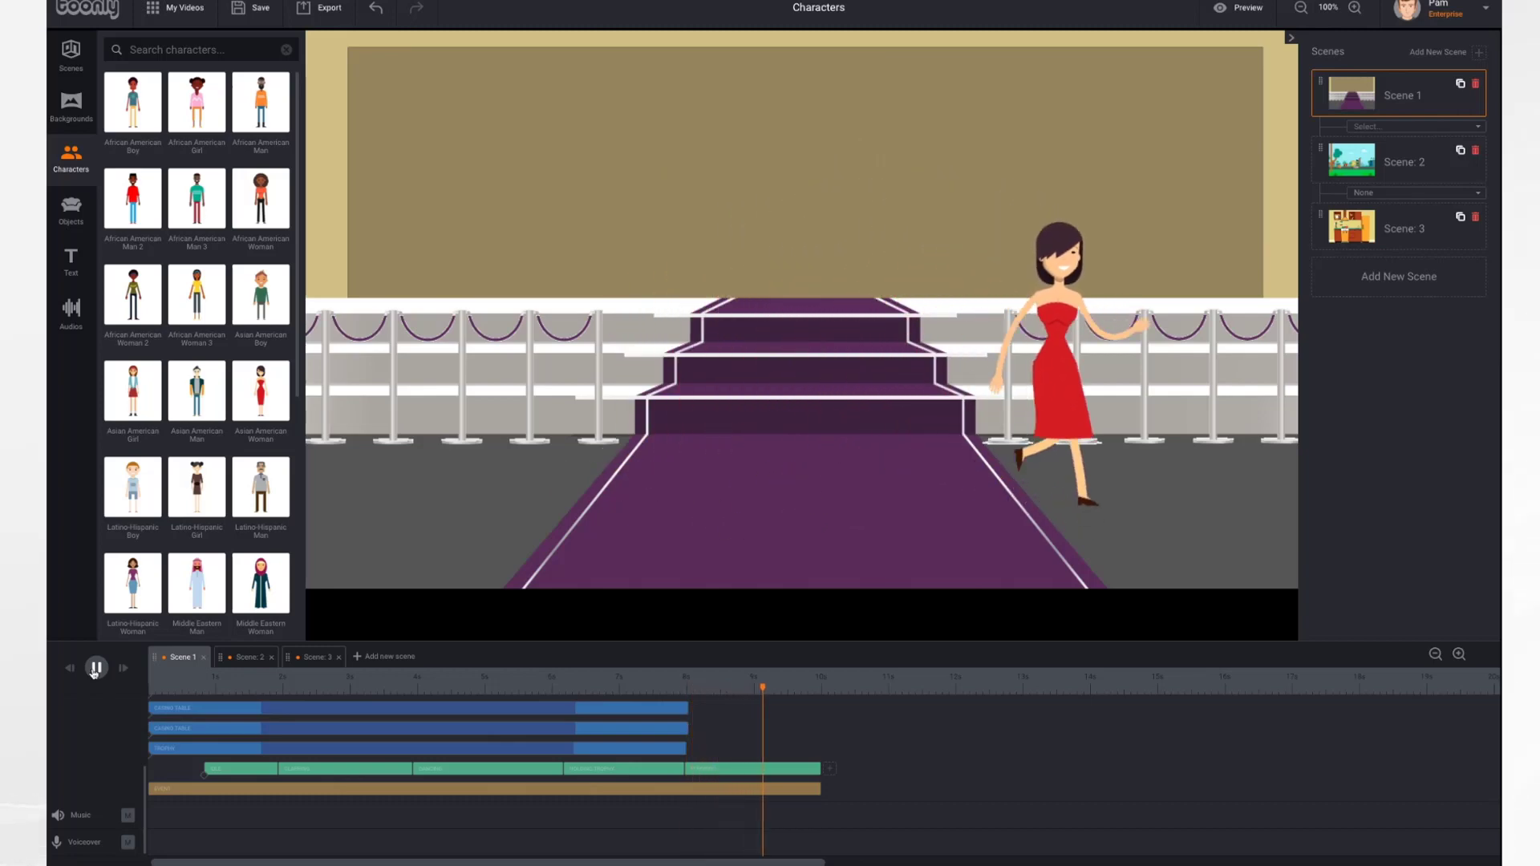
Set the Running clip's Out Effect to Instant, and replay the scene from just before the Running clip starts
click(750, 770)
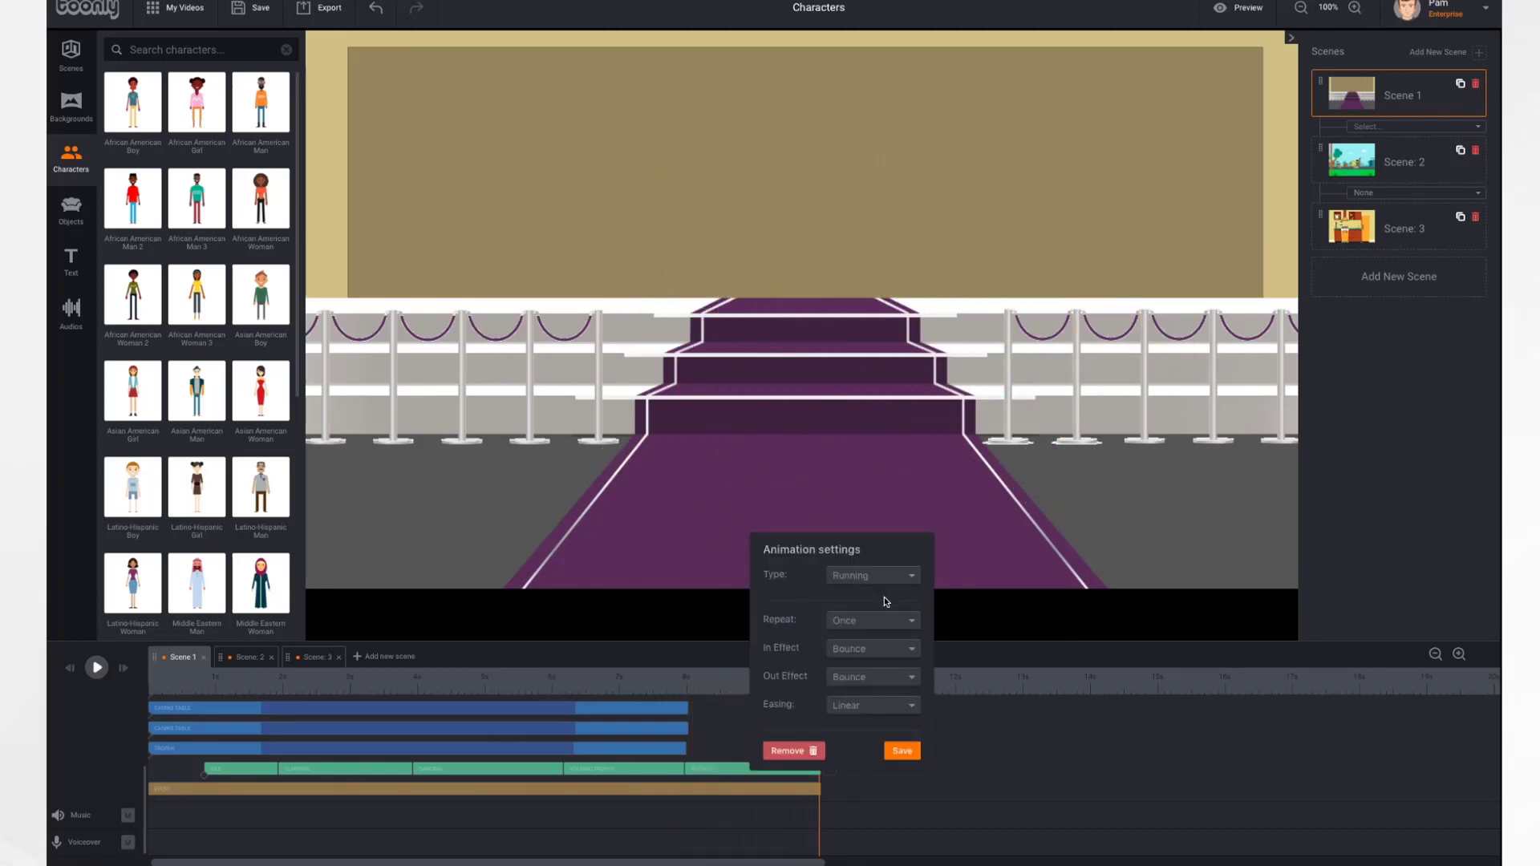
click(880, 683)
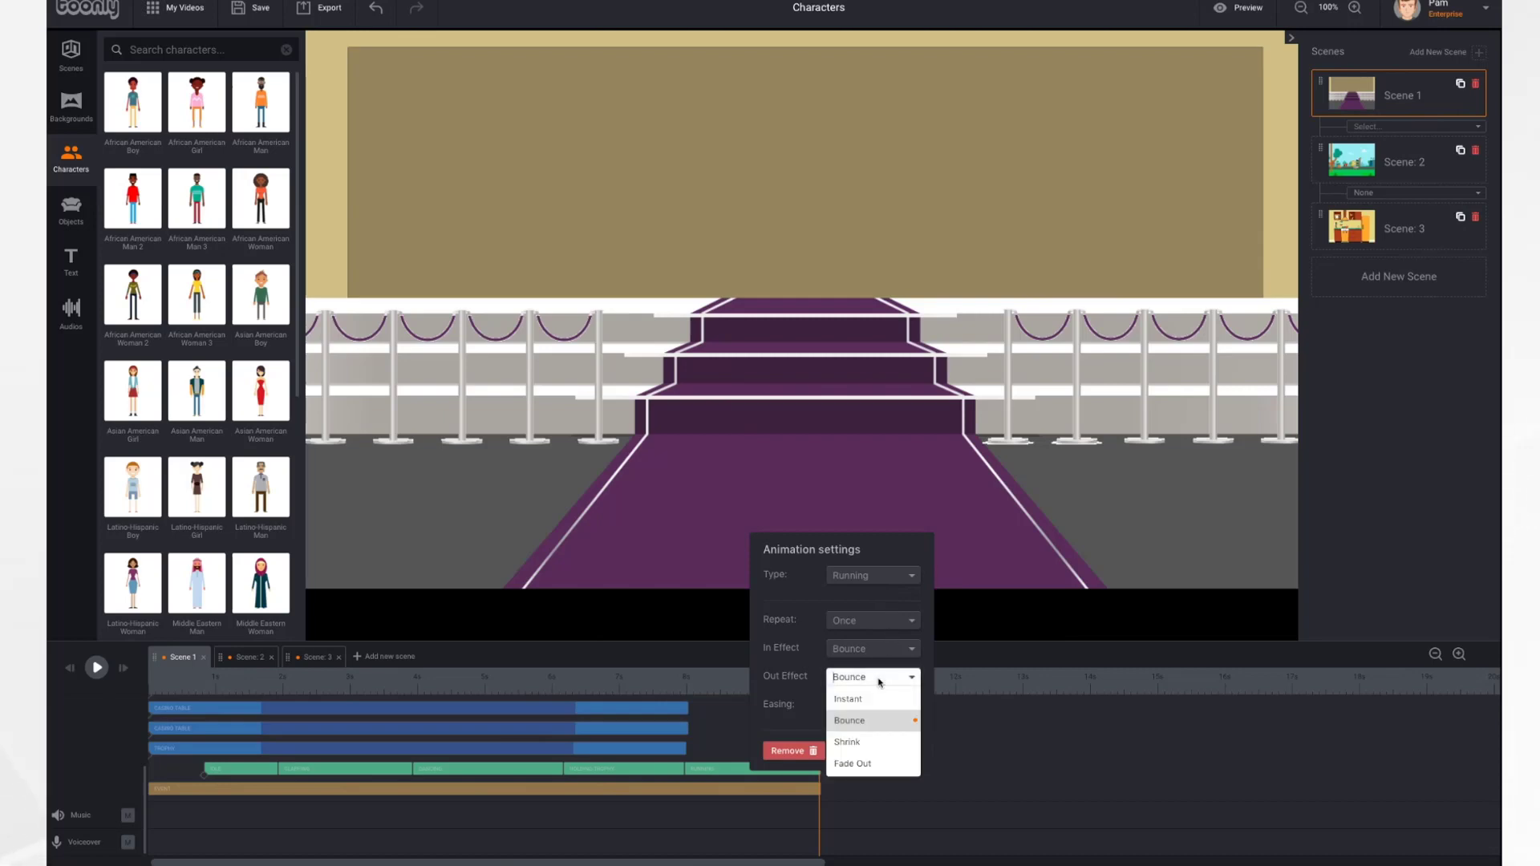
click(866, 701)
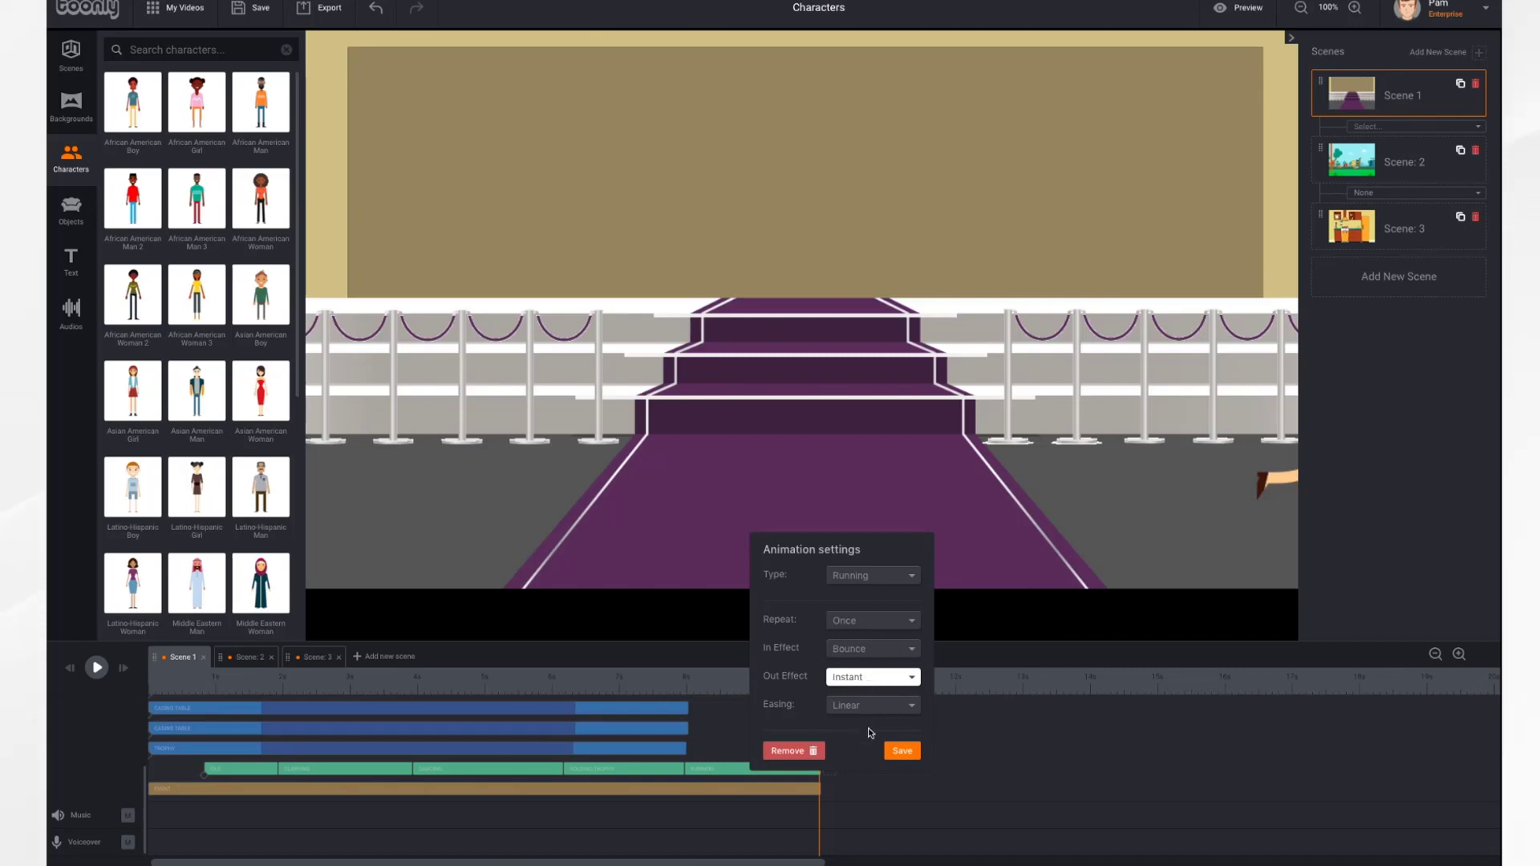
click(902, 753)
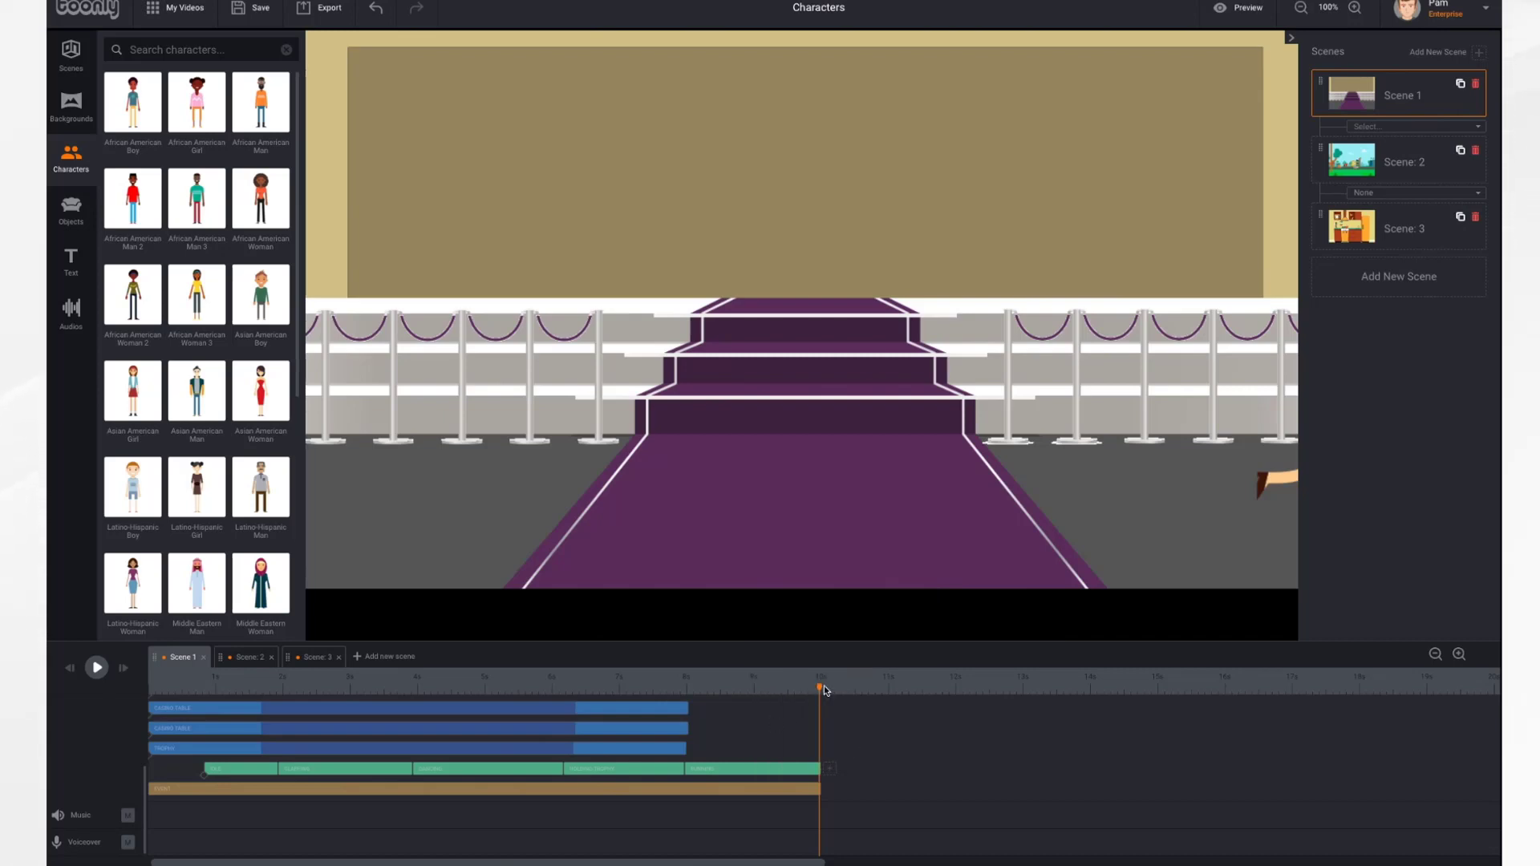
drag(820, 688, 670, 689)
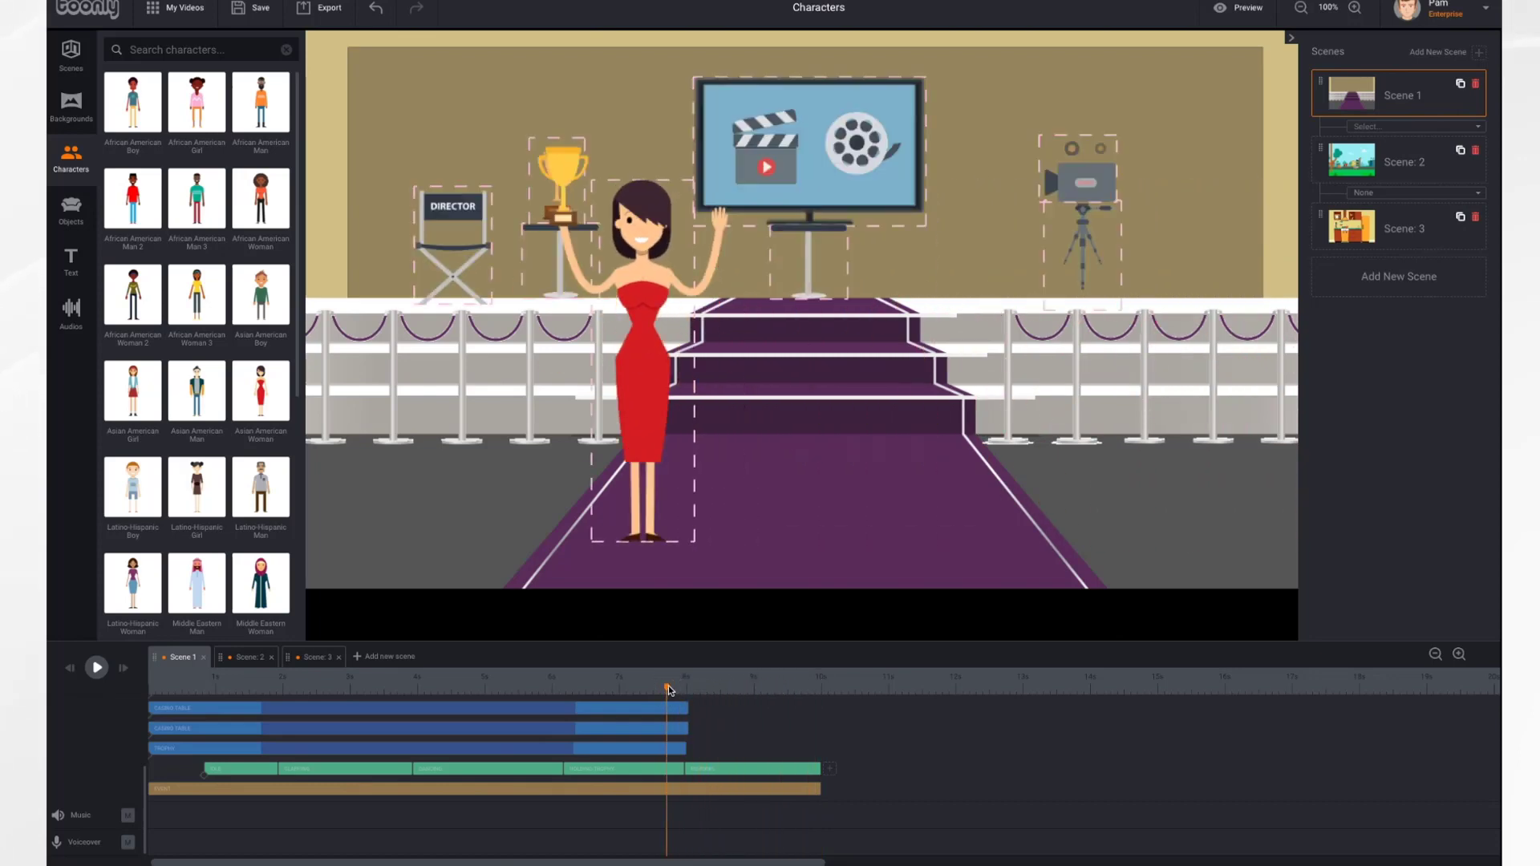
click(97, 670)
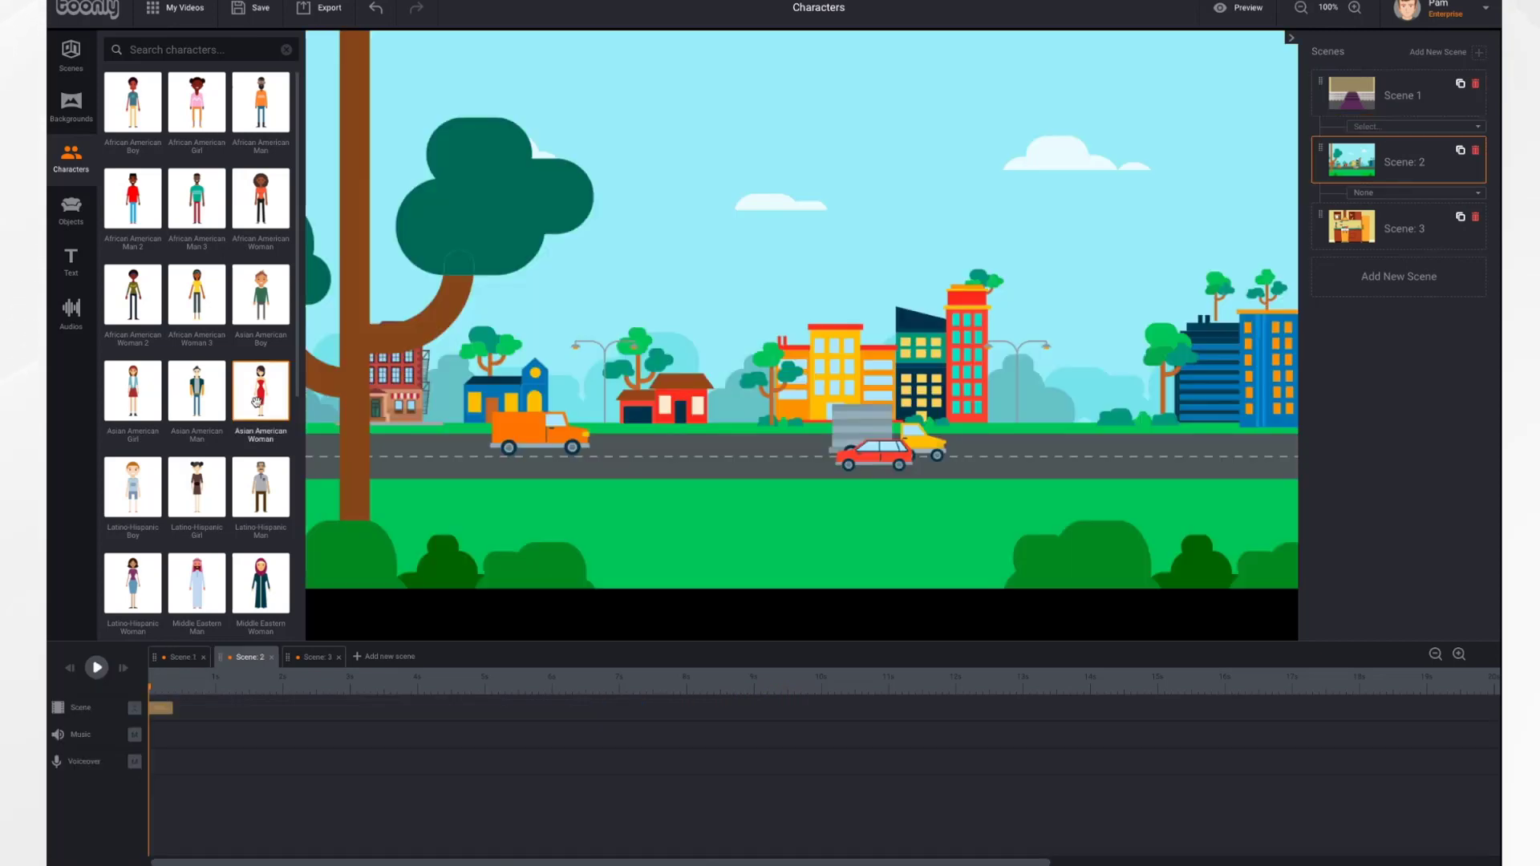
Add the Asian American Woman character to Scene 2 and position her over the tree trunk
drag(254, 403, 372, 371)
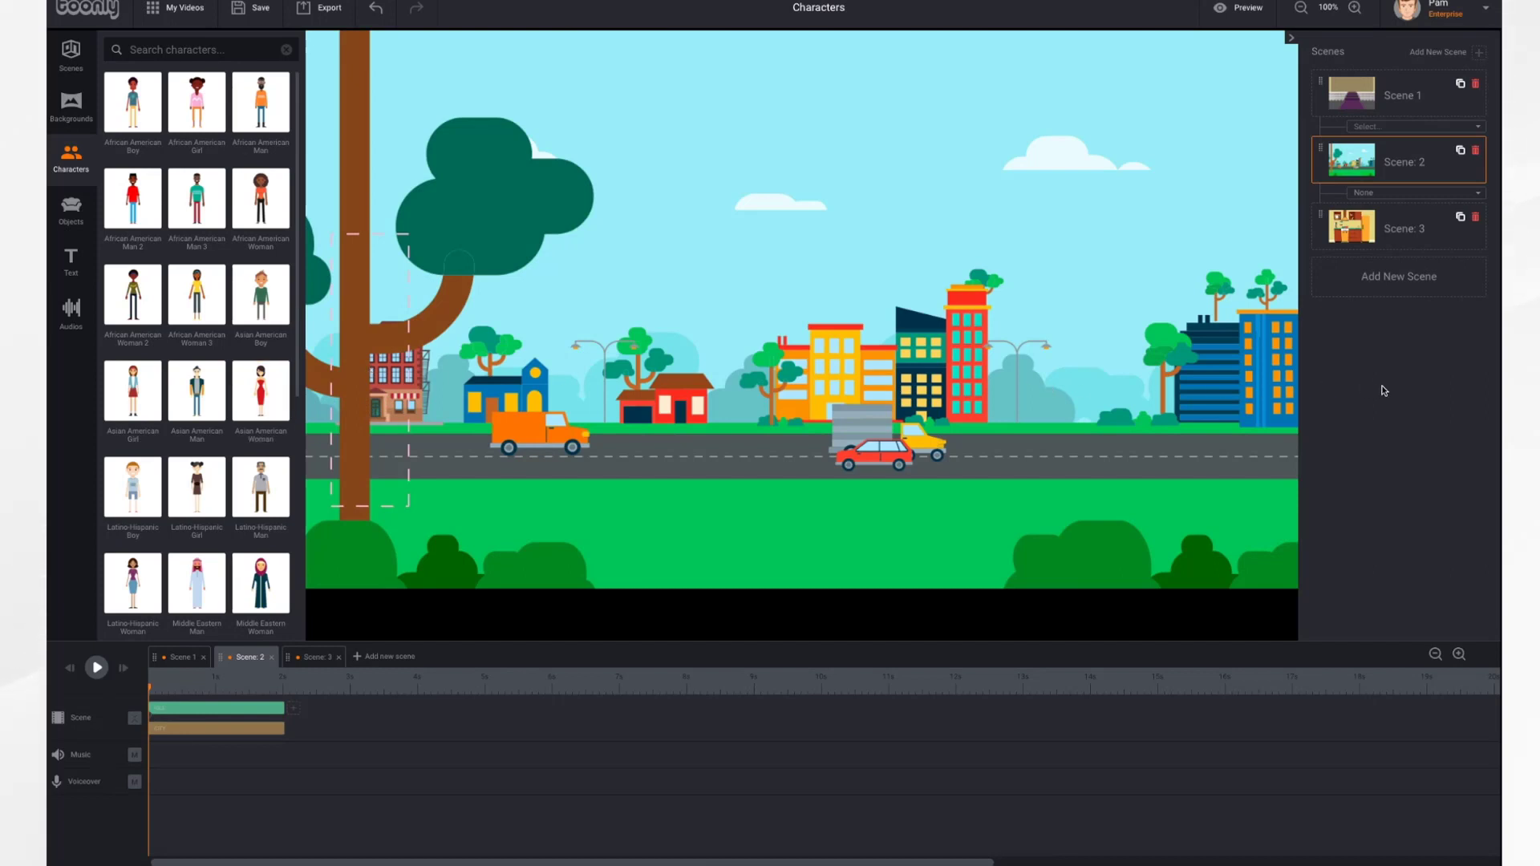
click(359, 377)
drag(359, 374, 362, 389)
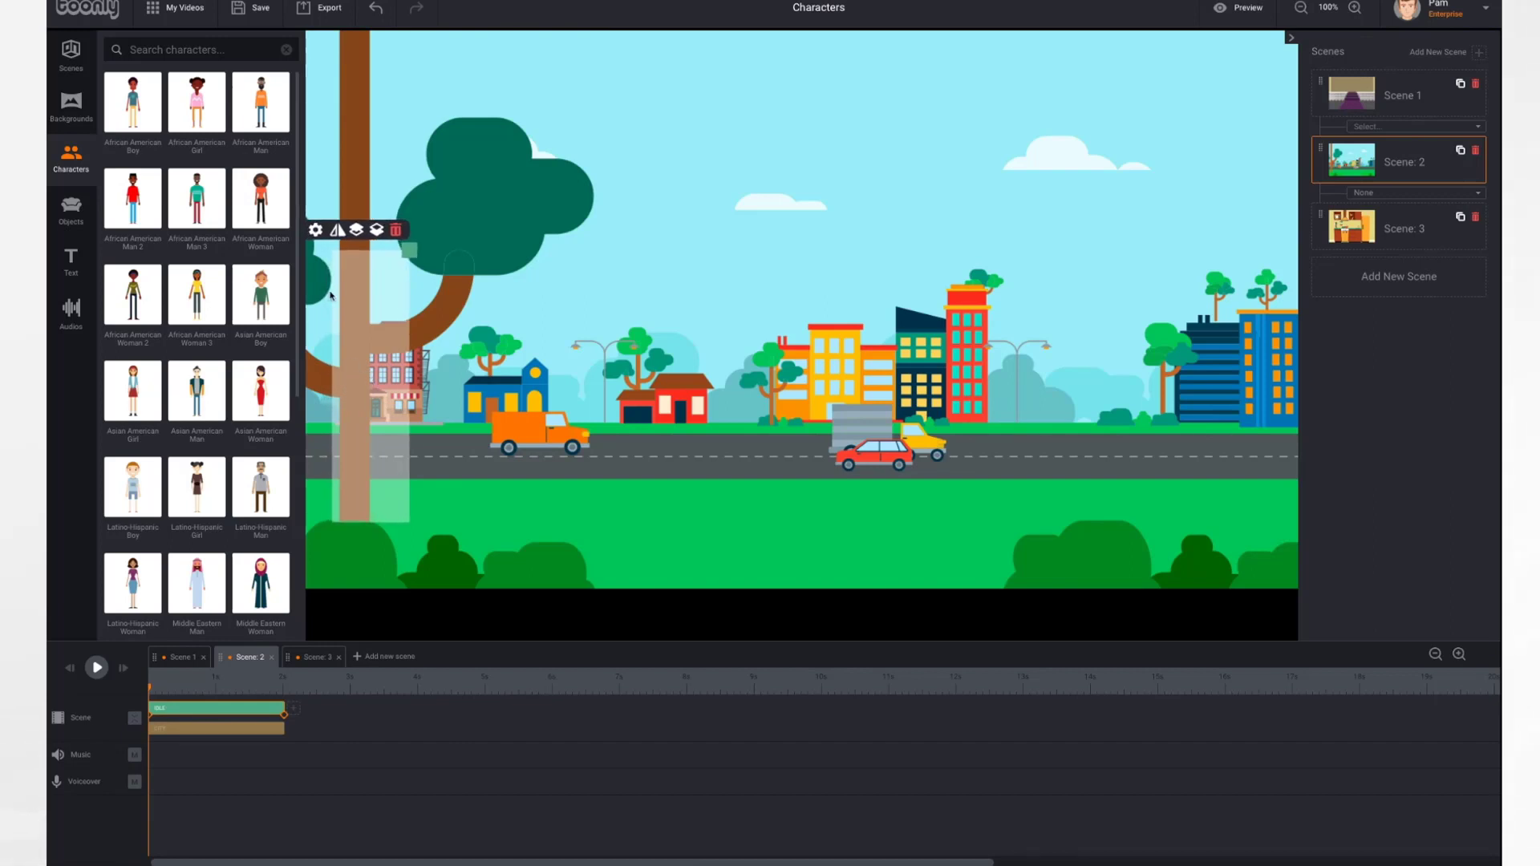
Set the Scene 2 woman's animation type to Running
click(316, 231)
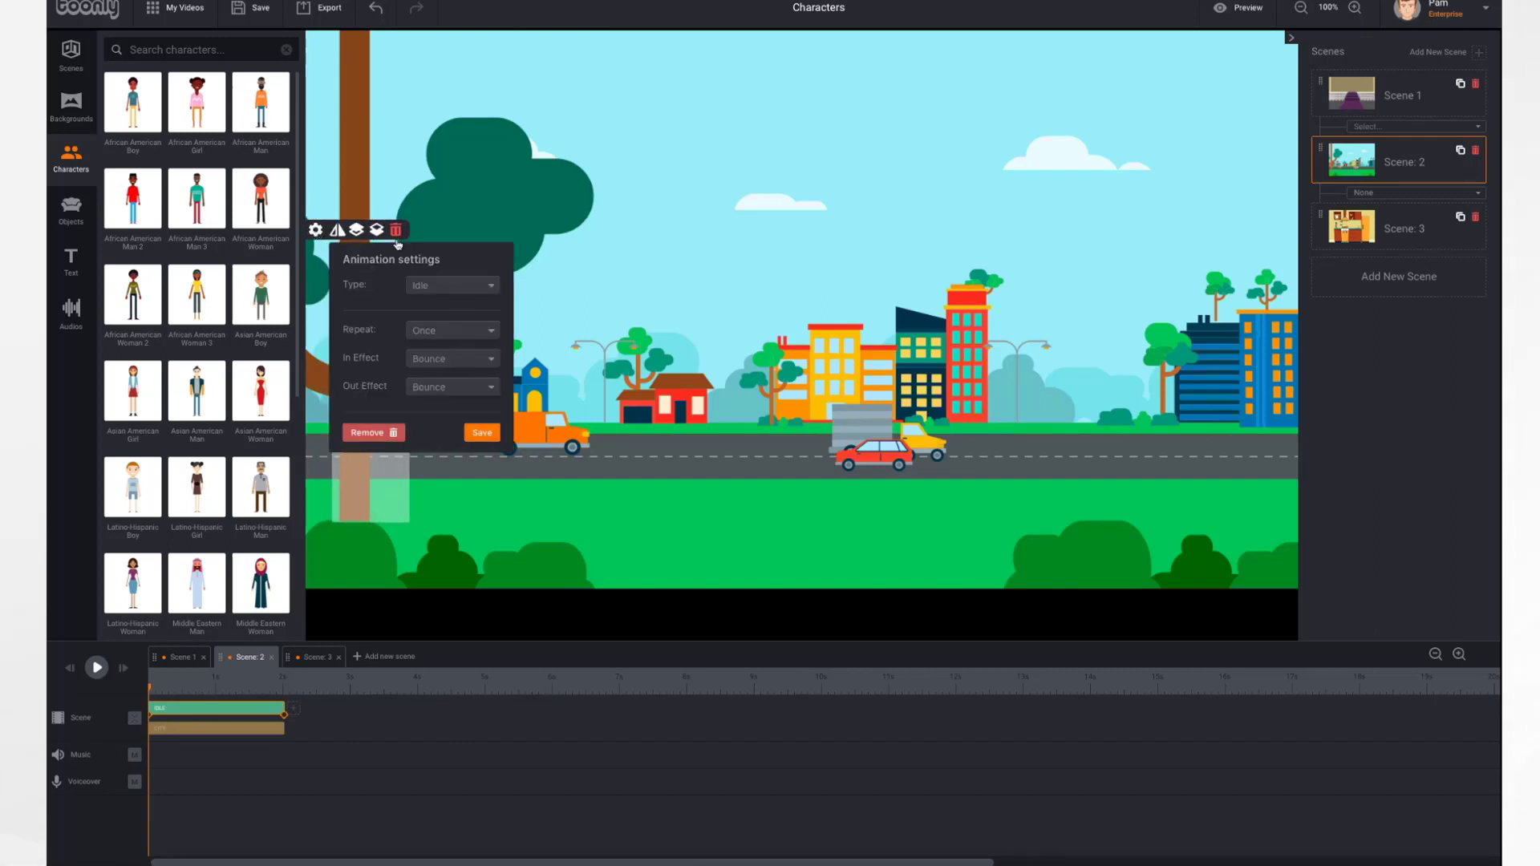
click(470, 293)
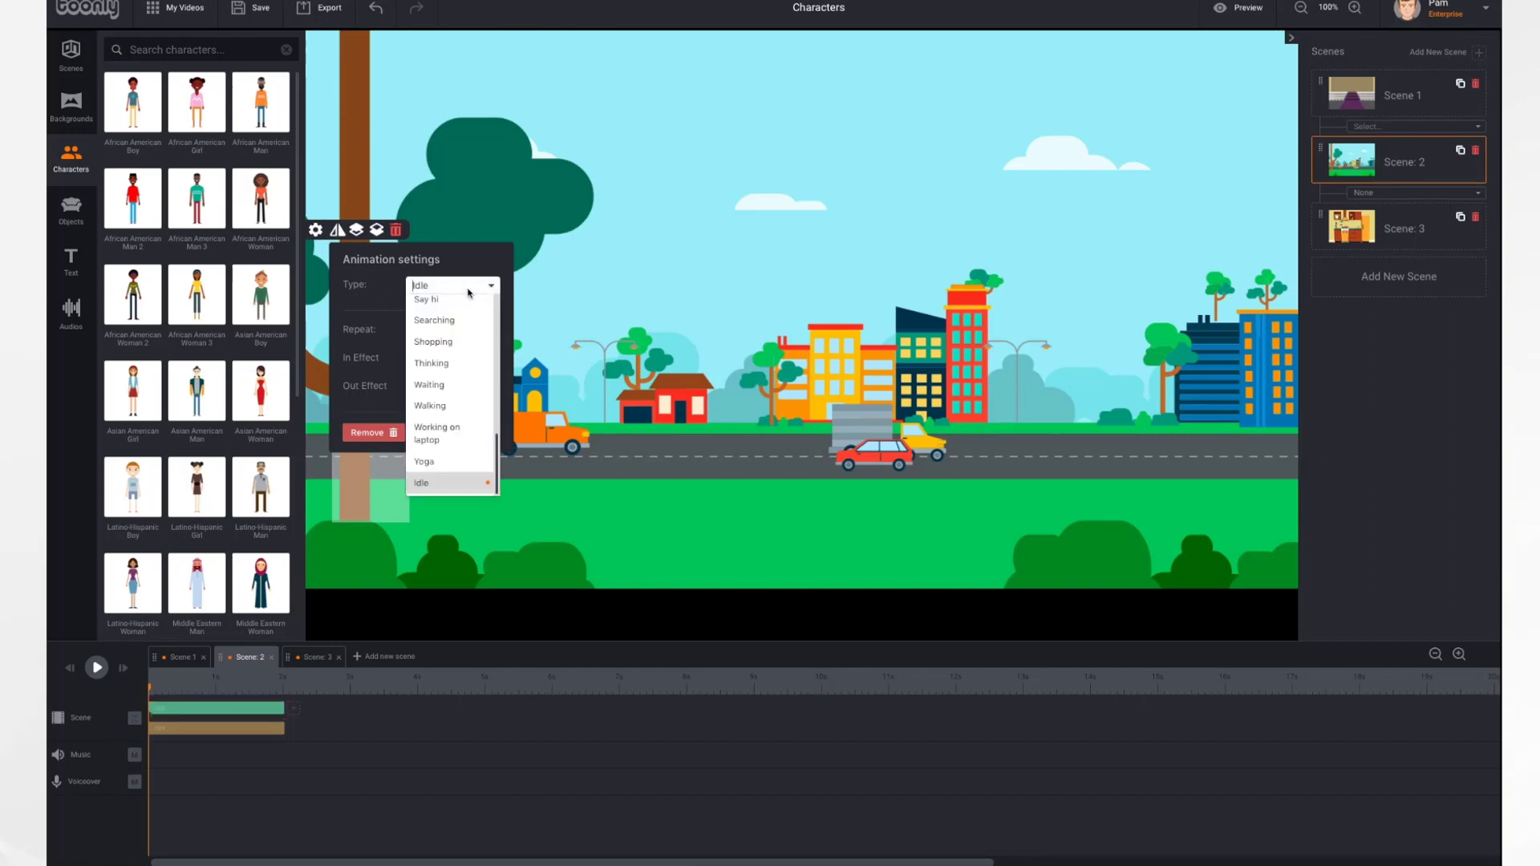
click(445, 426)
Set both the In Effect and the Out Effect of the Scene 2 Running clip to Instant, and save the settings
click(315, 230)
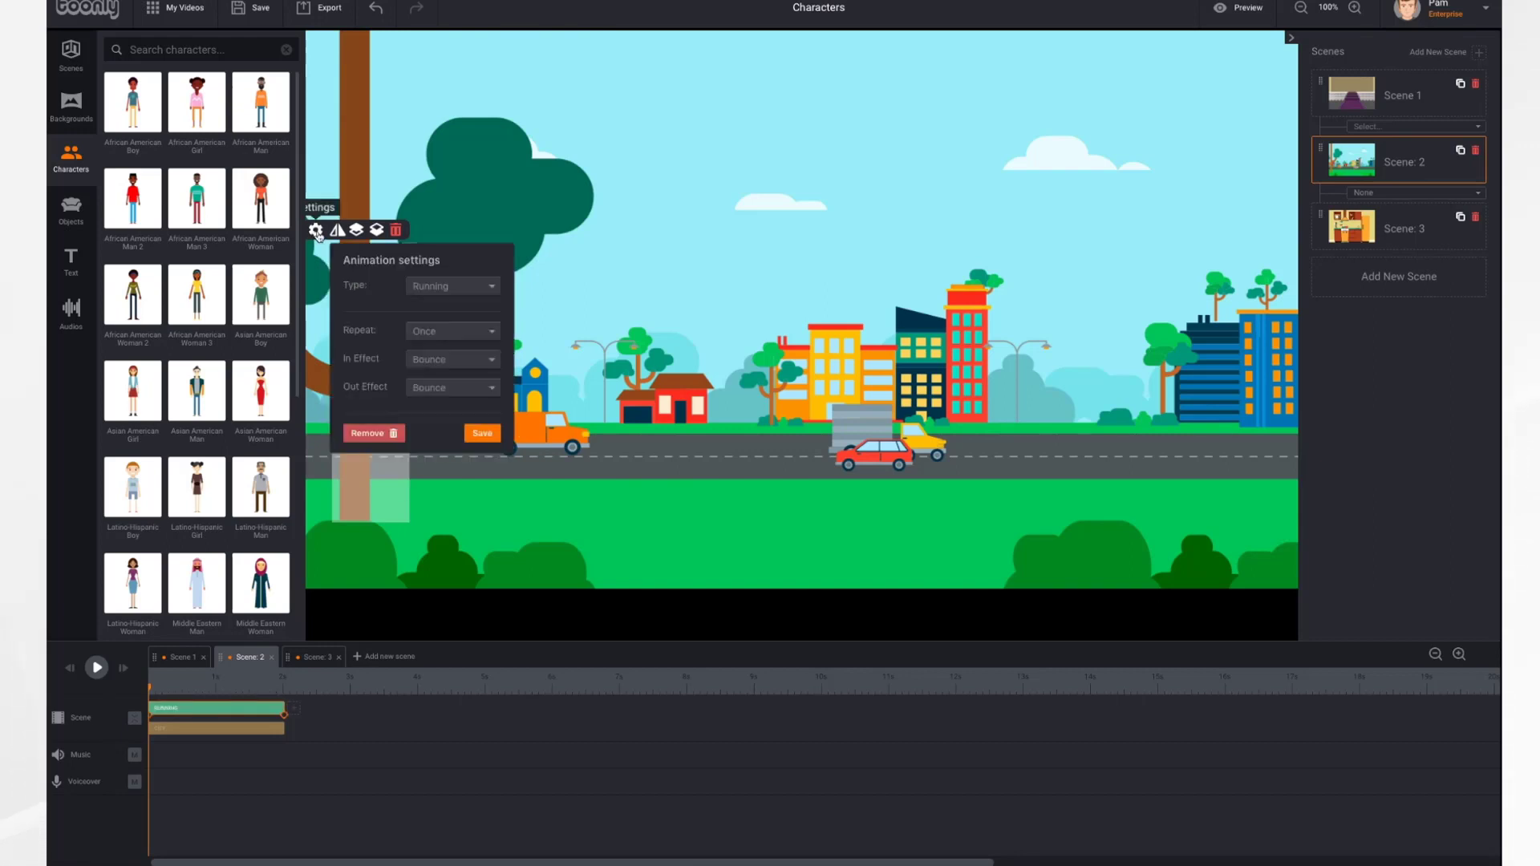
click(464, 362)
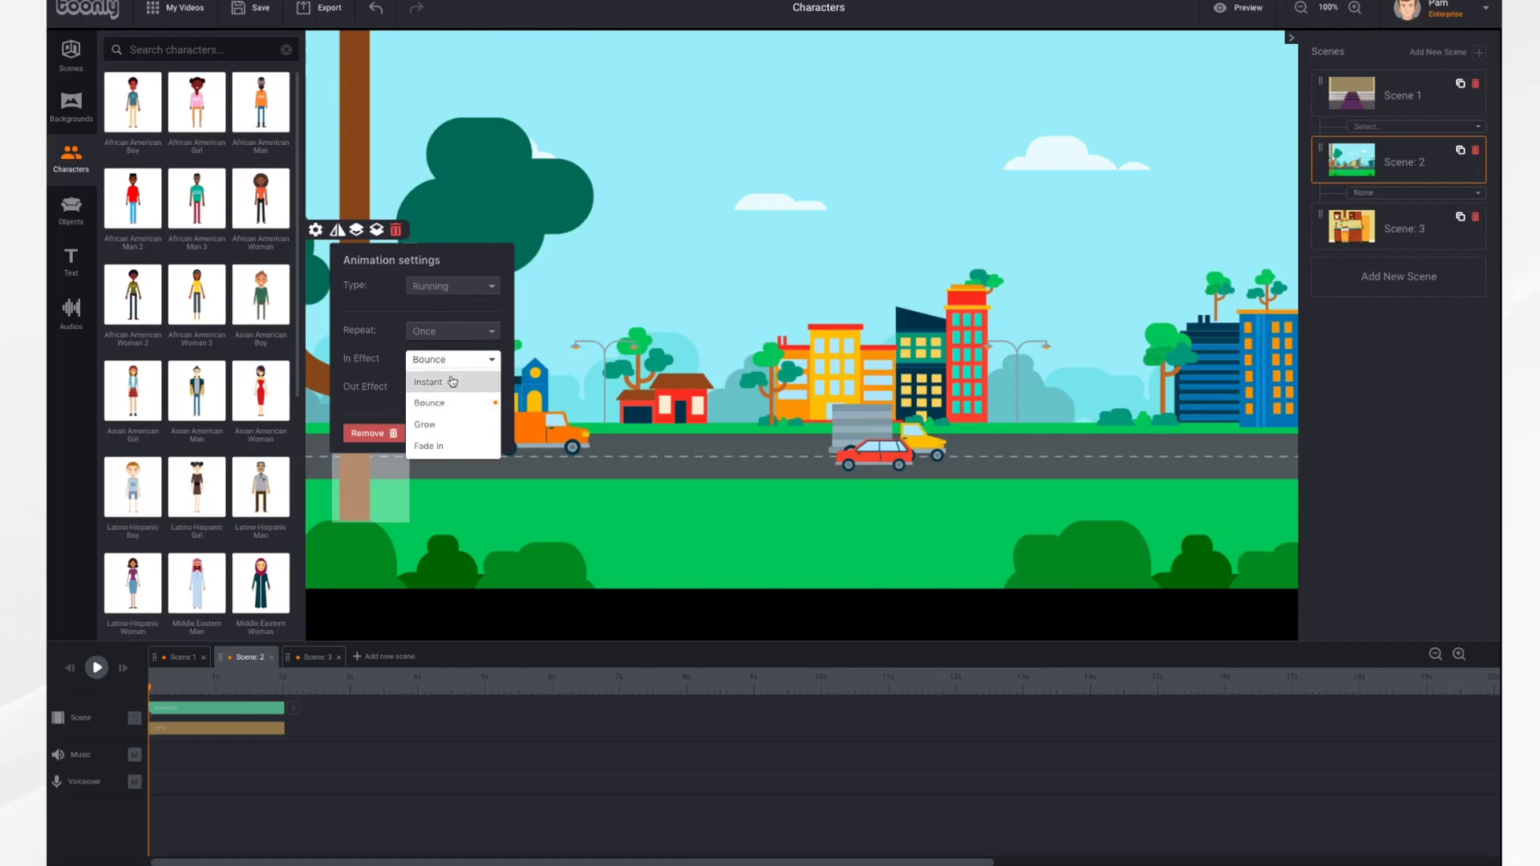
click(450, 383)
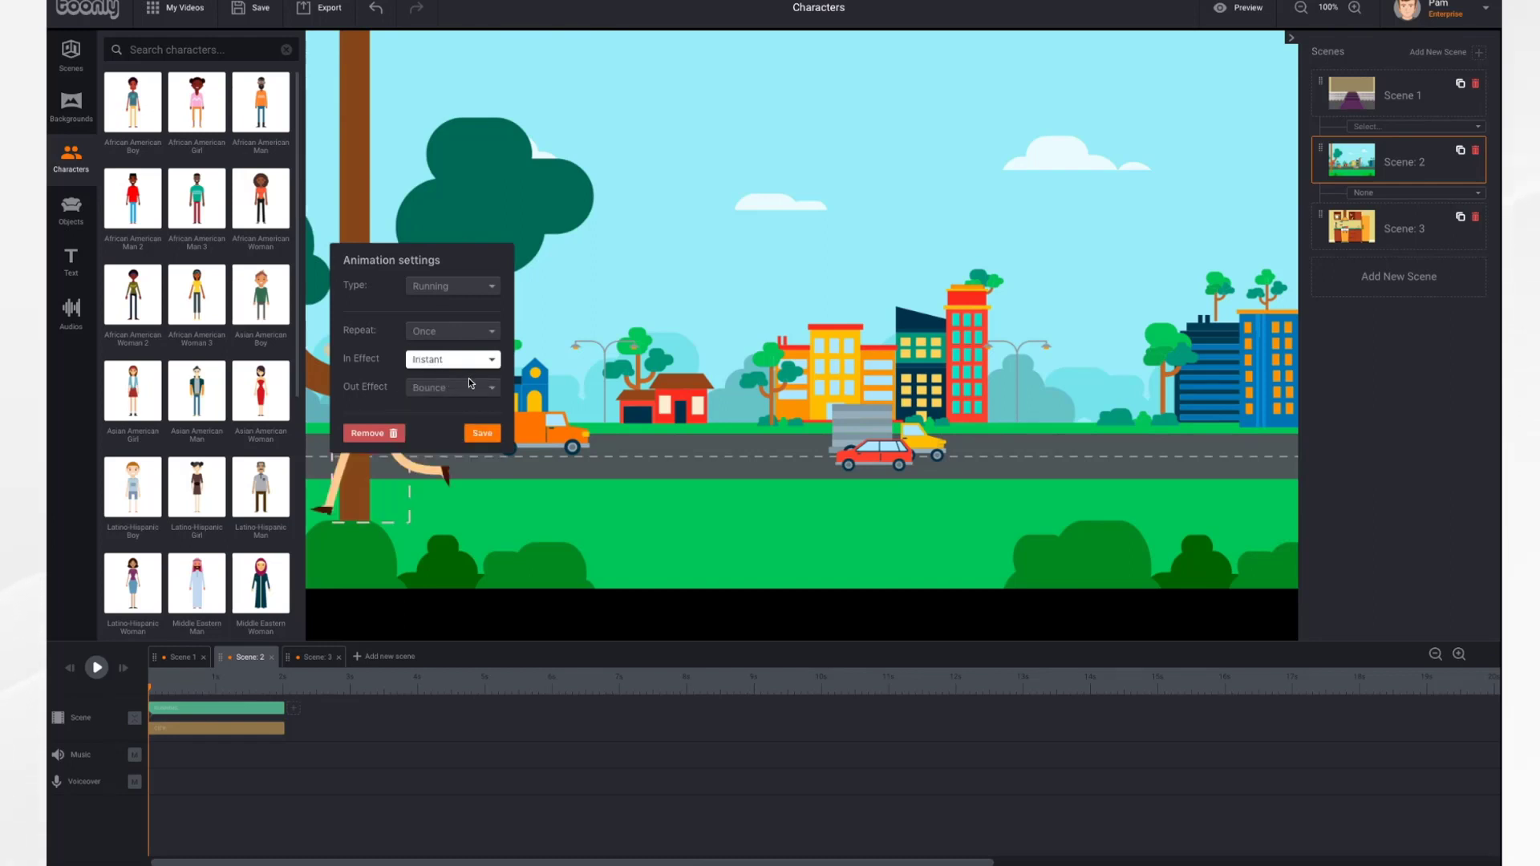
click(470, 388)
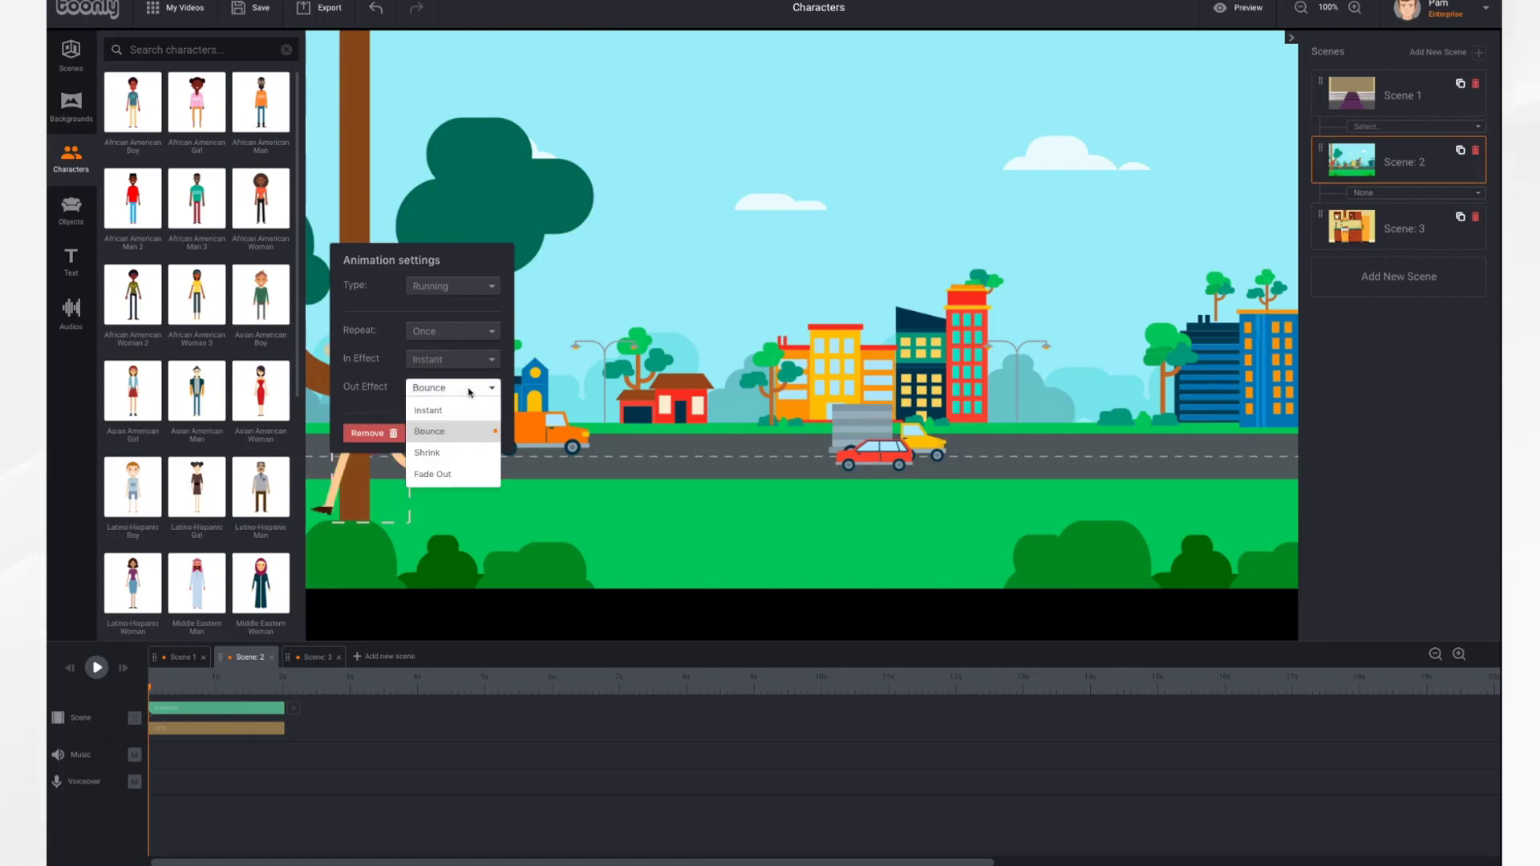
click(460, 410)
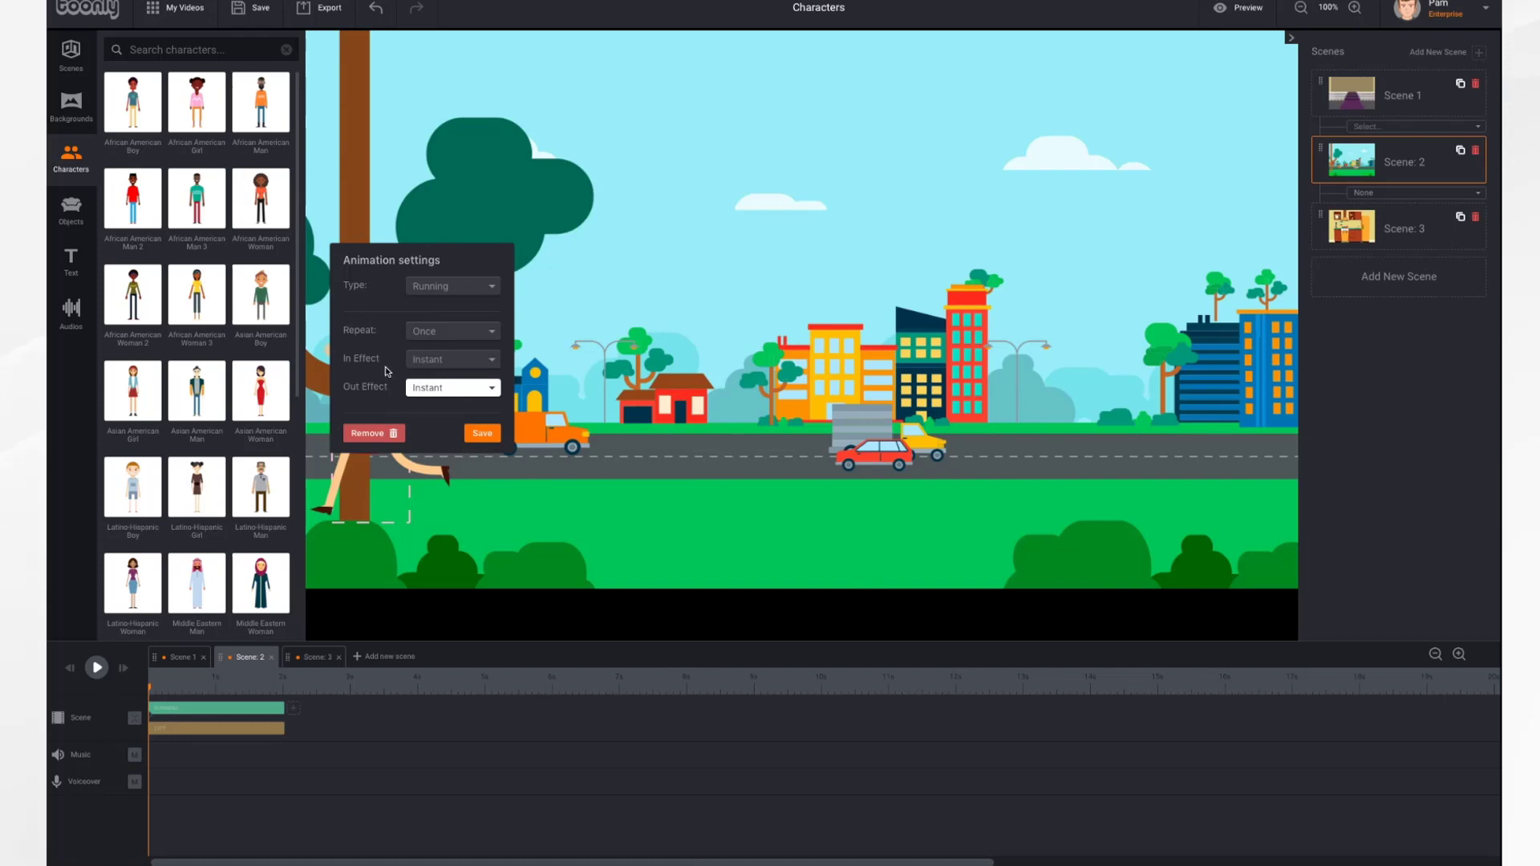
click(482, 434)
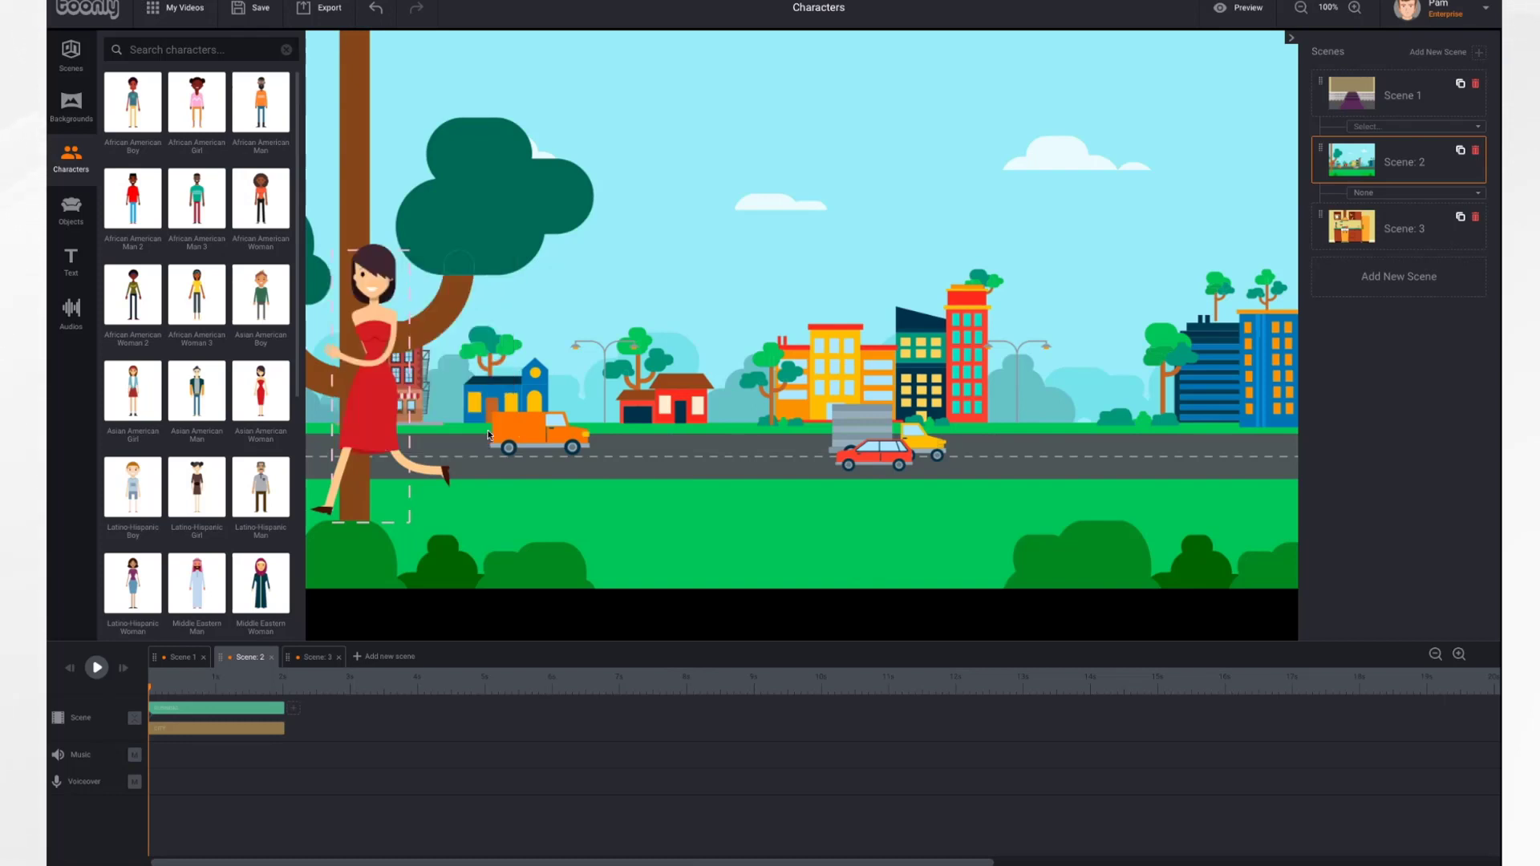
Flip the running woman to face right, and extend her Scene 2 clip to about 4.5 seconds
click(371, 359)
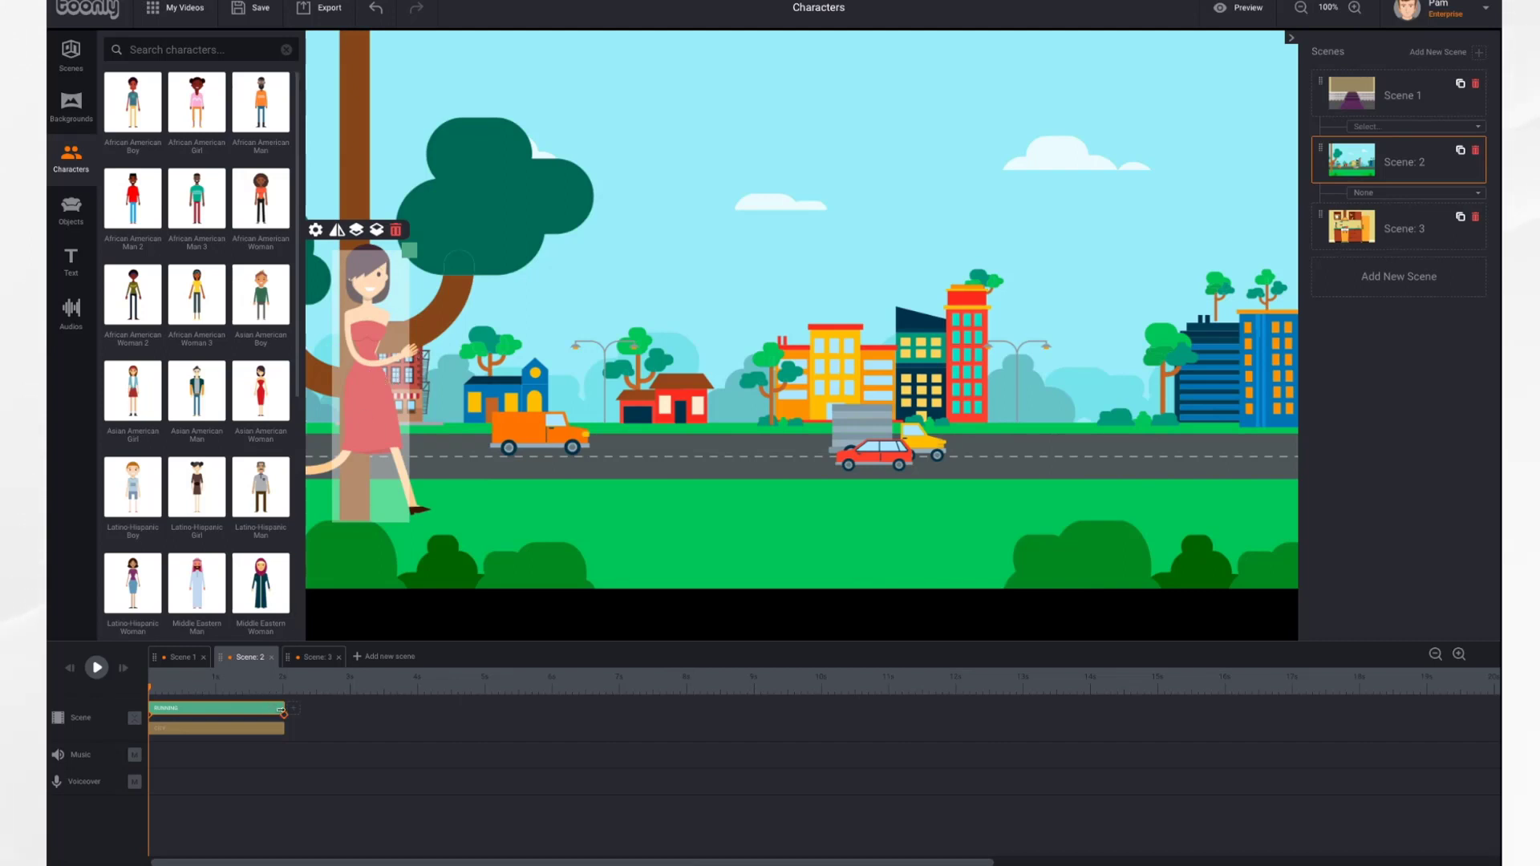
drag(283, 709, 455, 713)
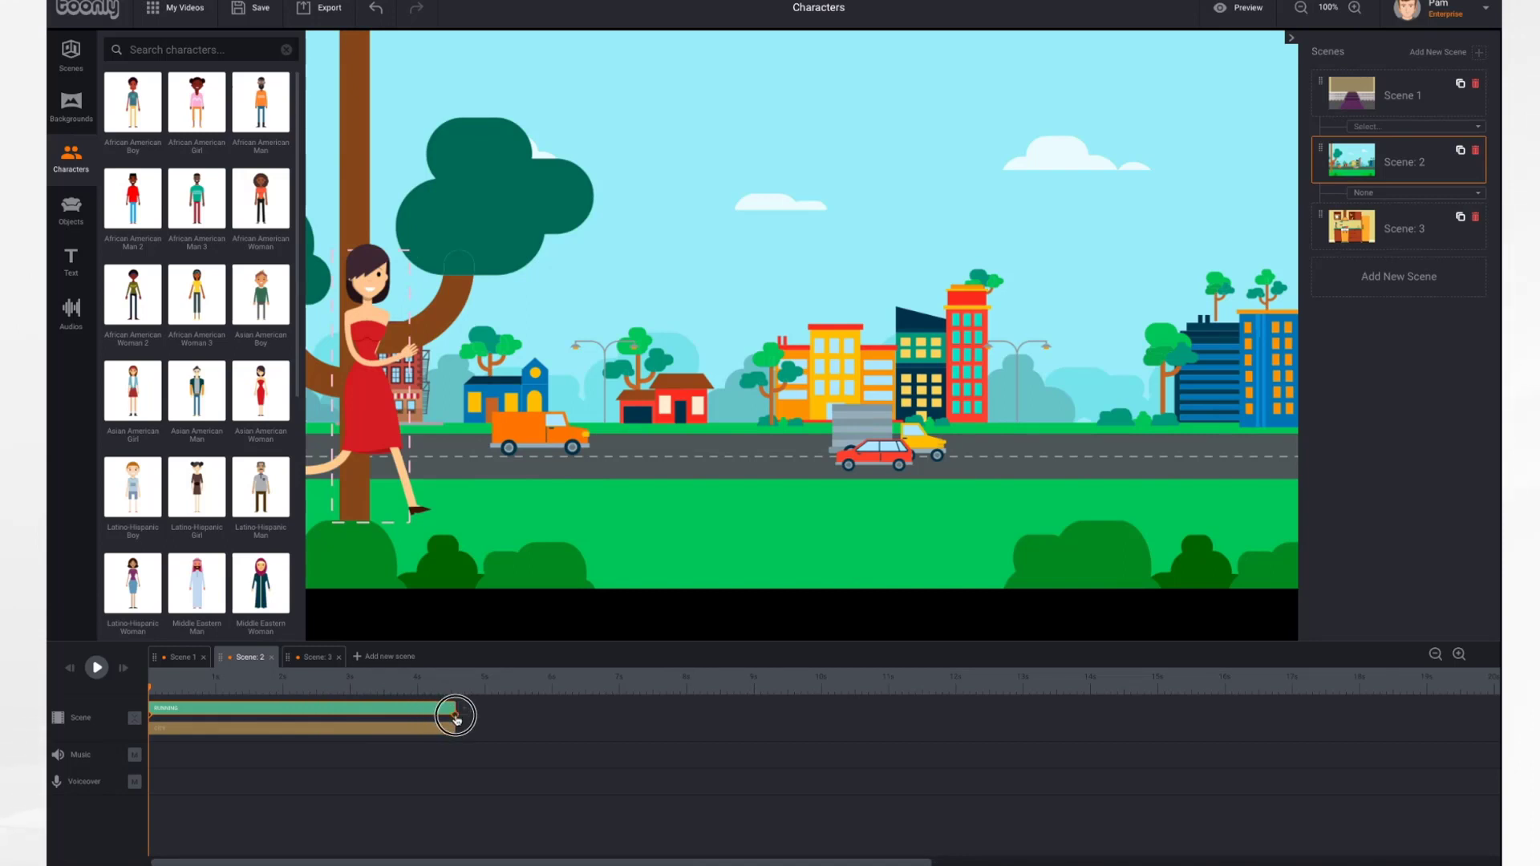
Place the woman beyond the canvas's right edge at the end of her Scene 2 Running clip
click(237, 711)
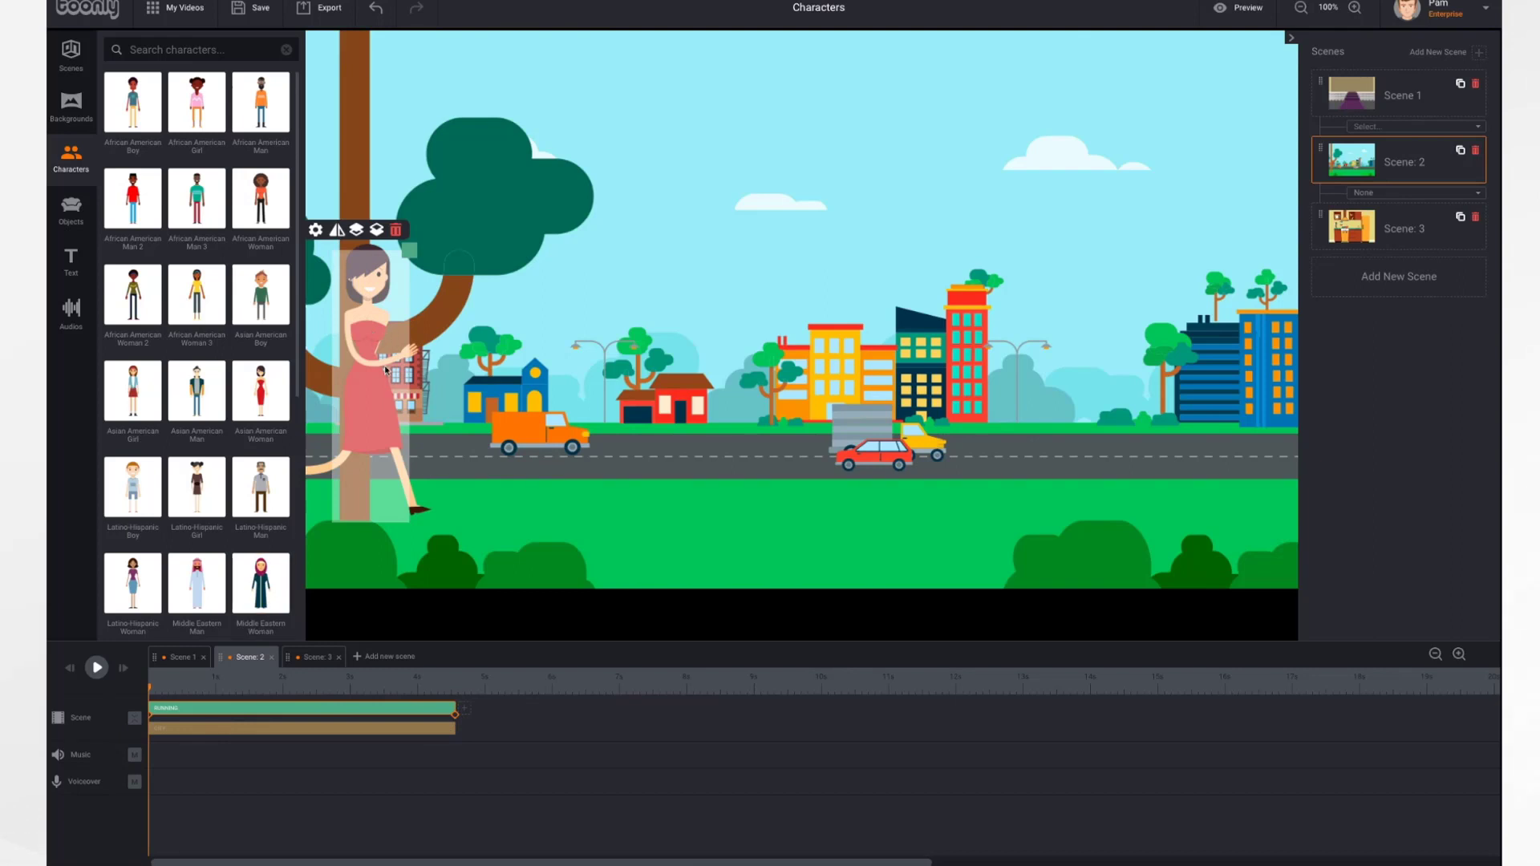
click(456, 716)
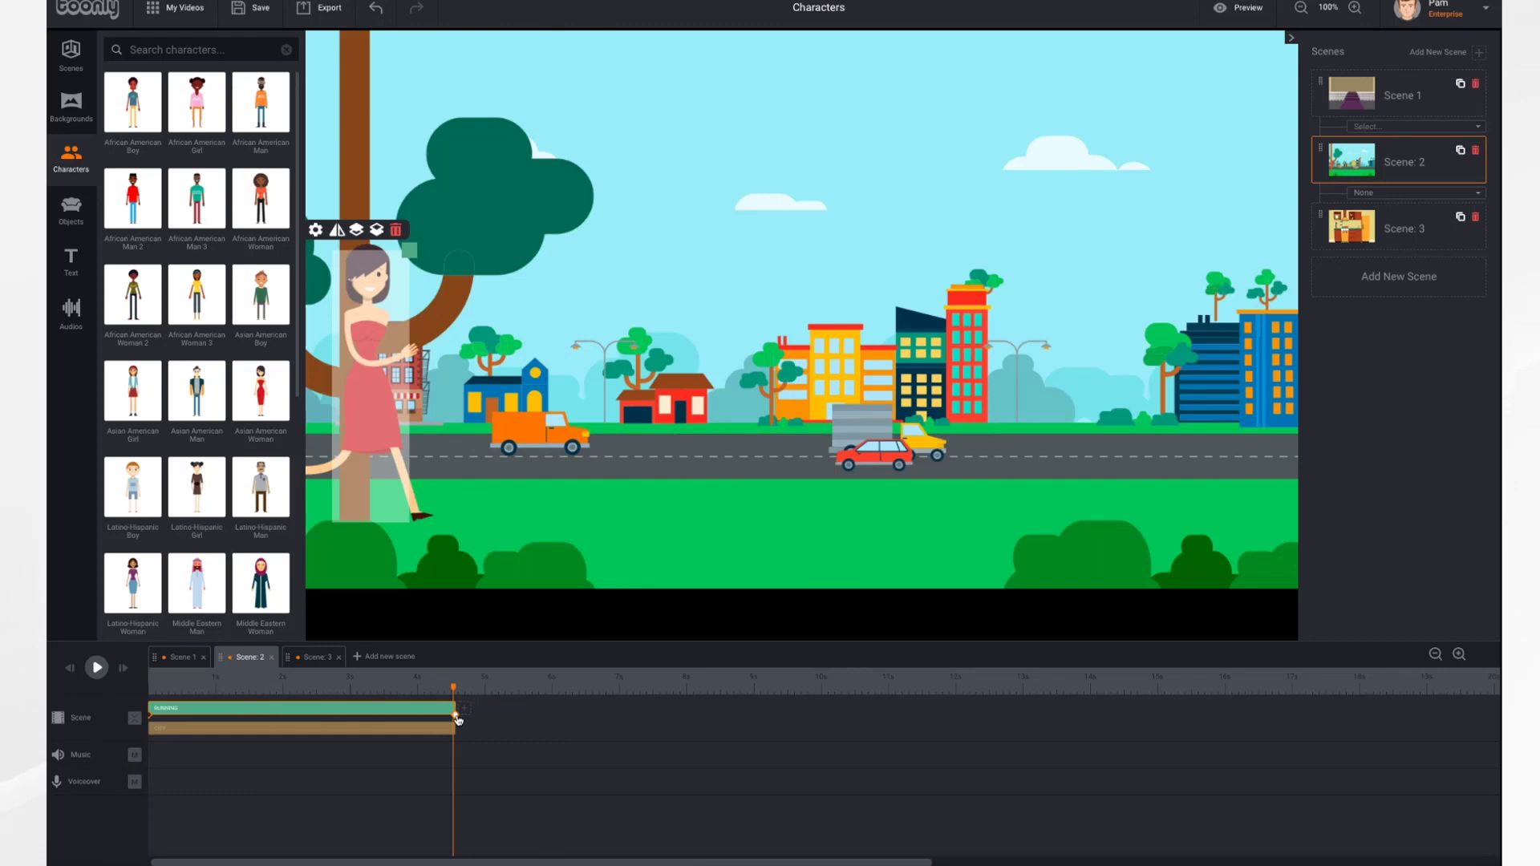
drag(395, 381, 1337, 384)
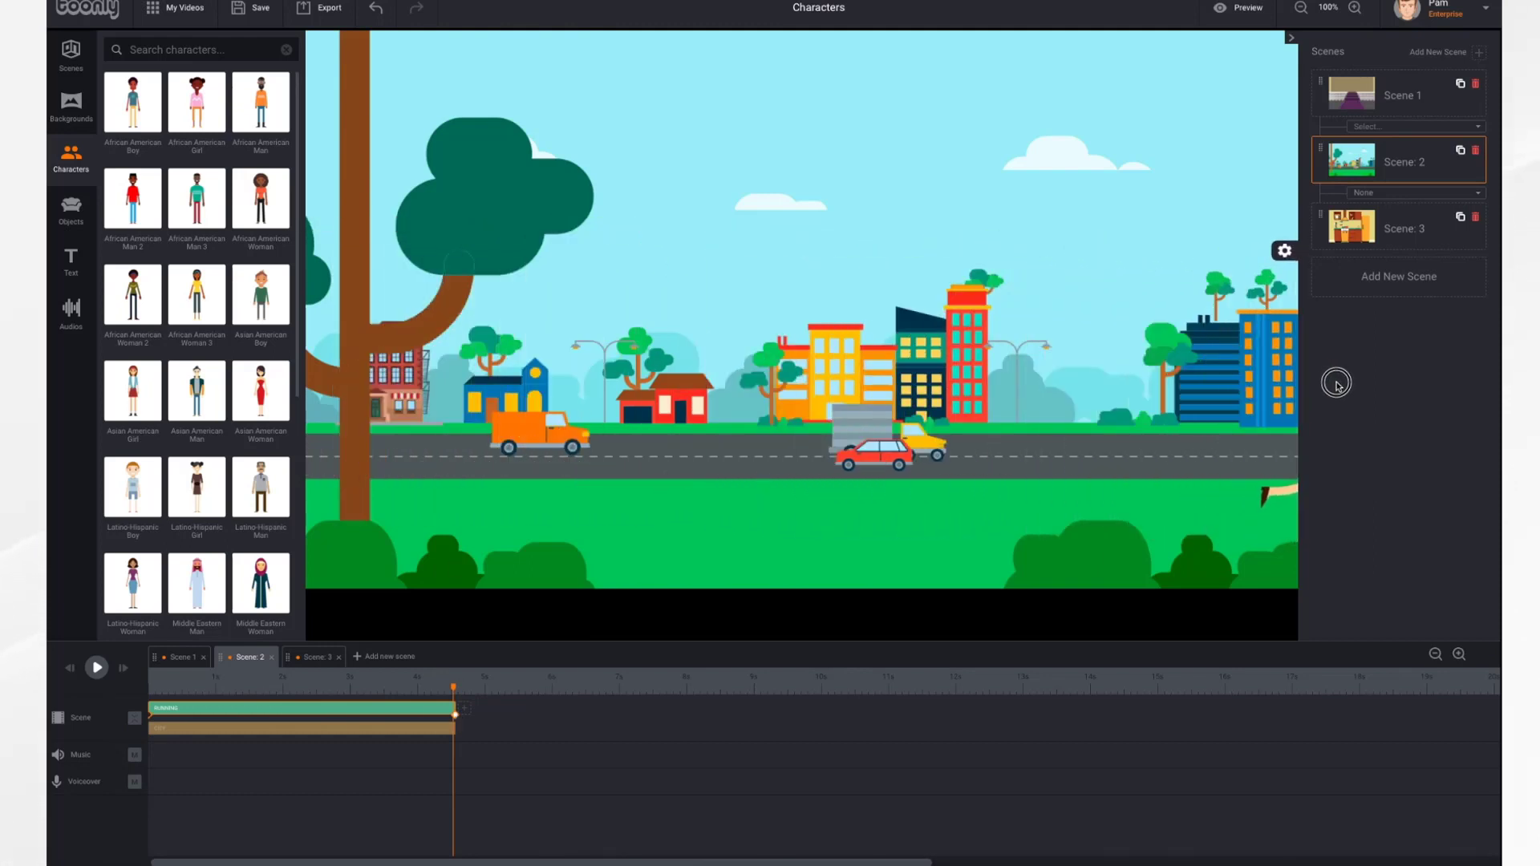
Play Scene 2 from the start to review the run, and scrub back to about 0.5 seconds
click(70, 670)
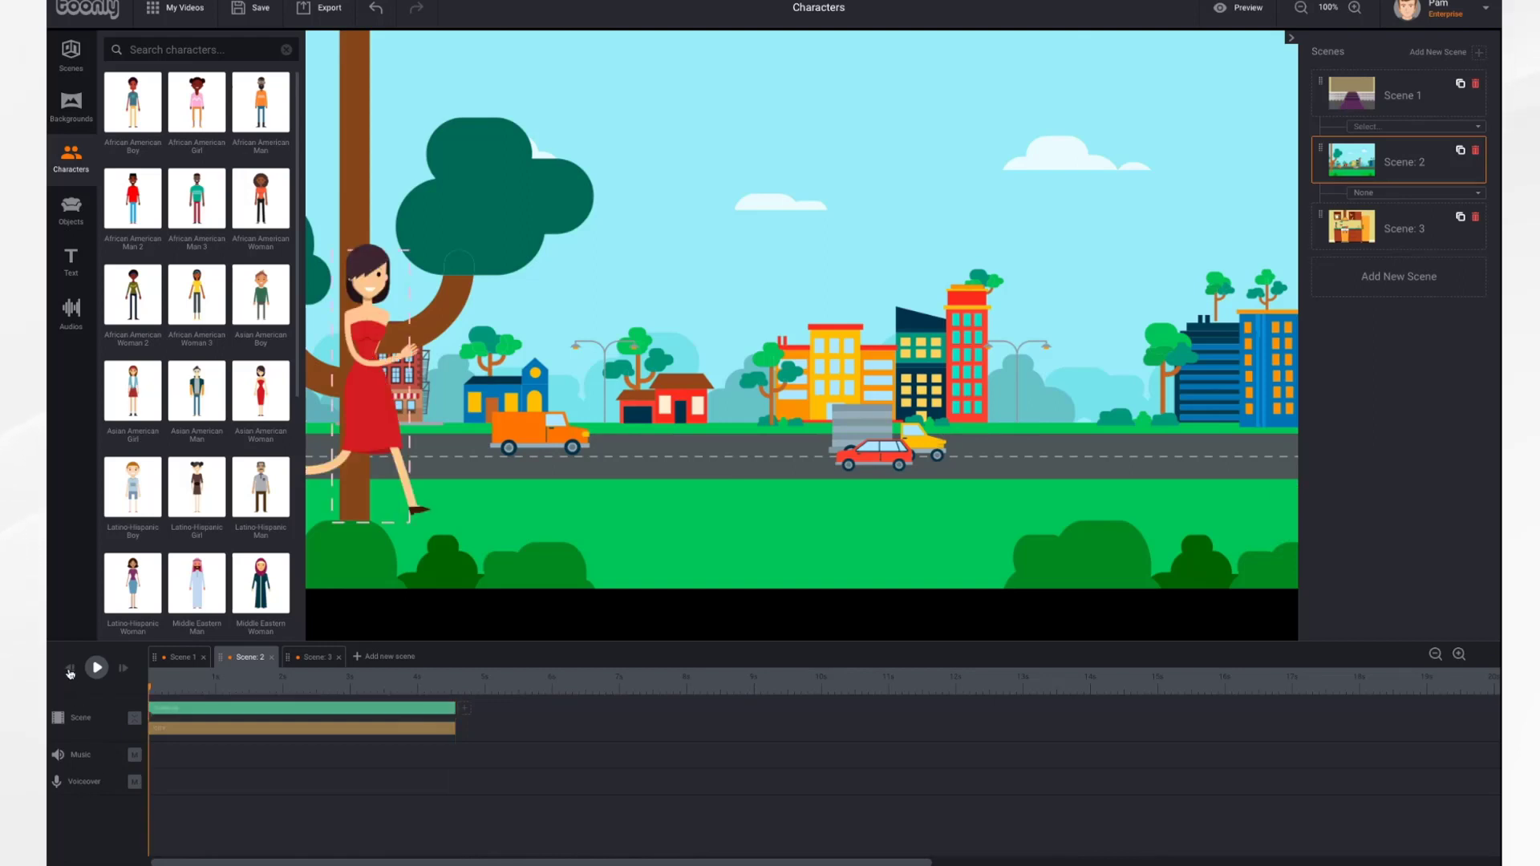
click(96, 667)
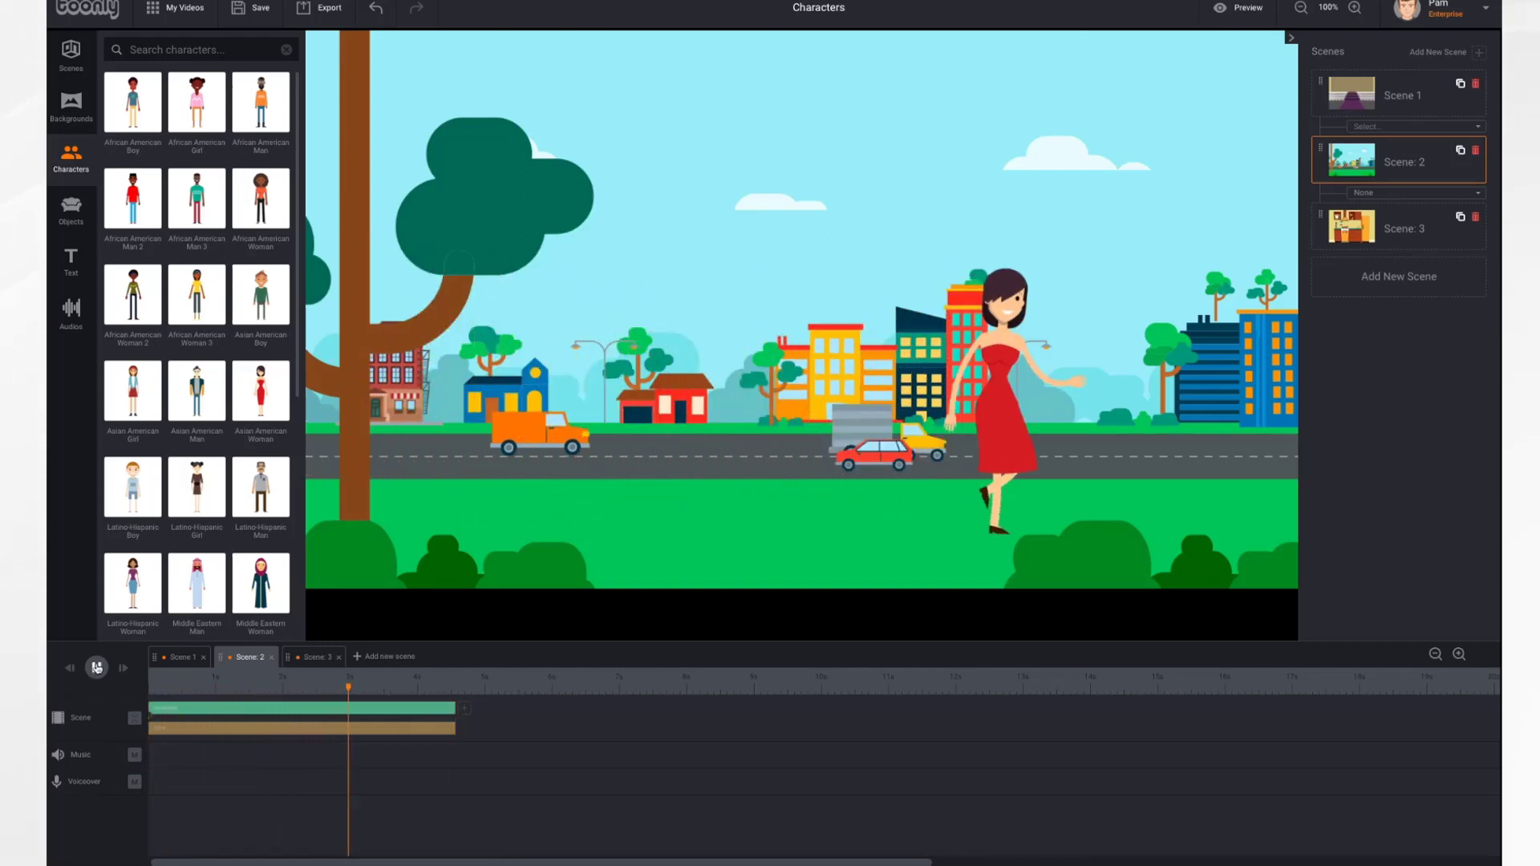
drag(447, 688, 183, 688)
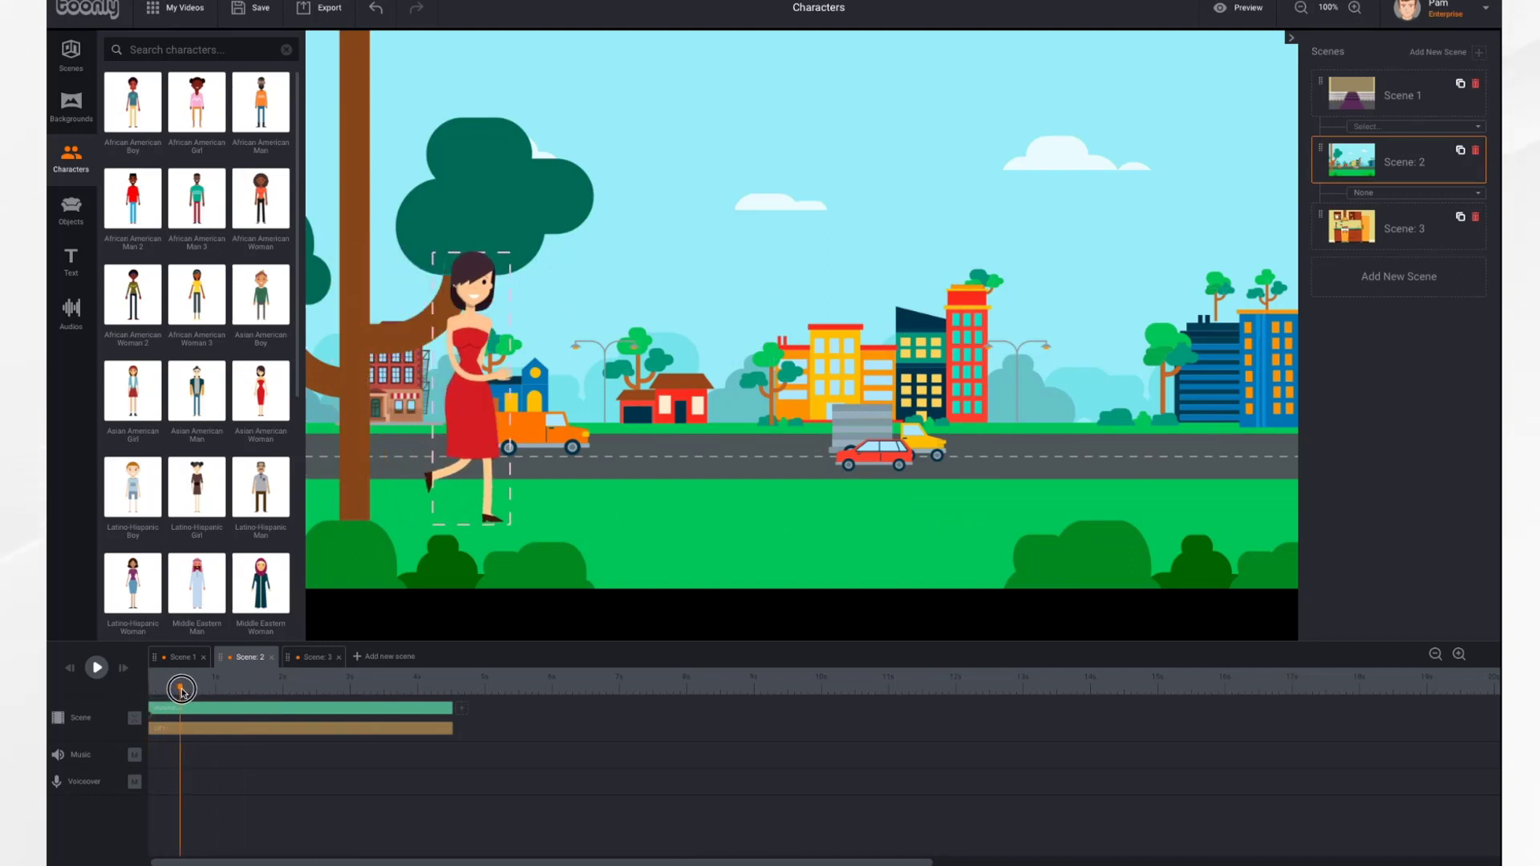
Set the Scene 2 Running clip to repeat 3 Times and save its animation settings
click(221, 713)
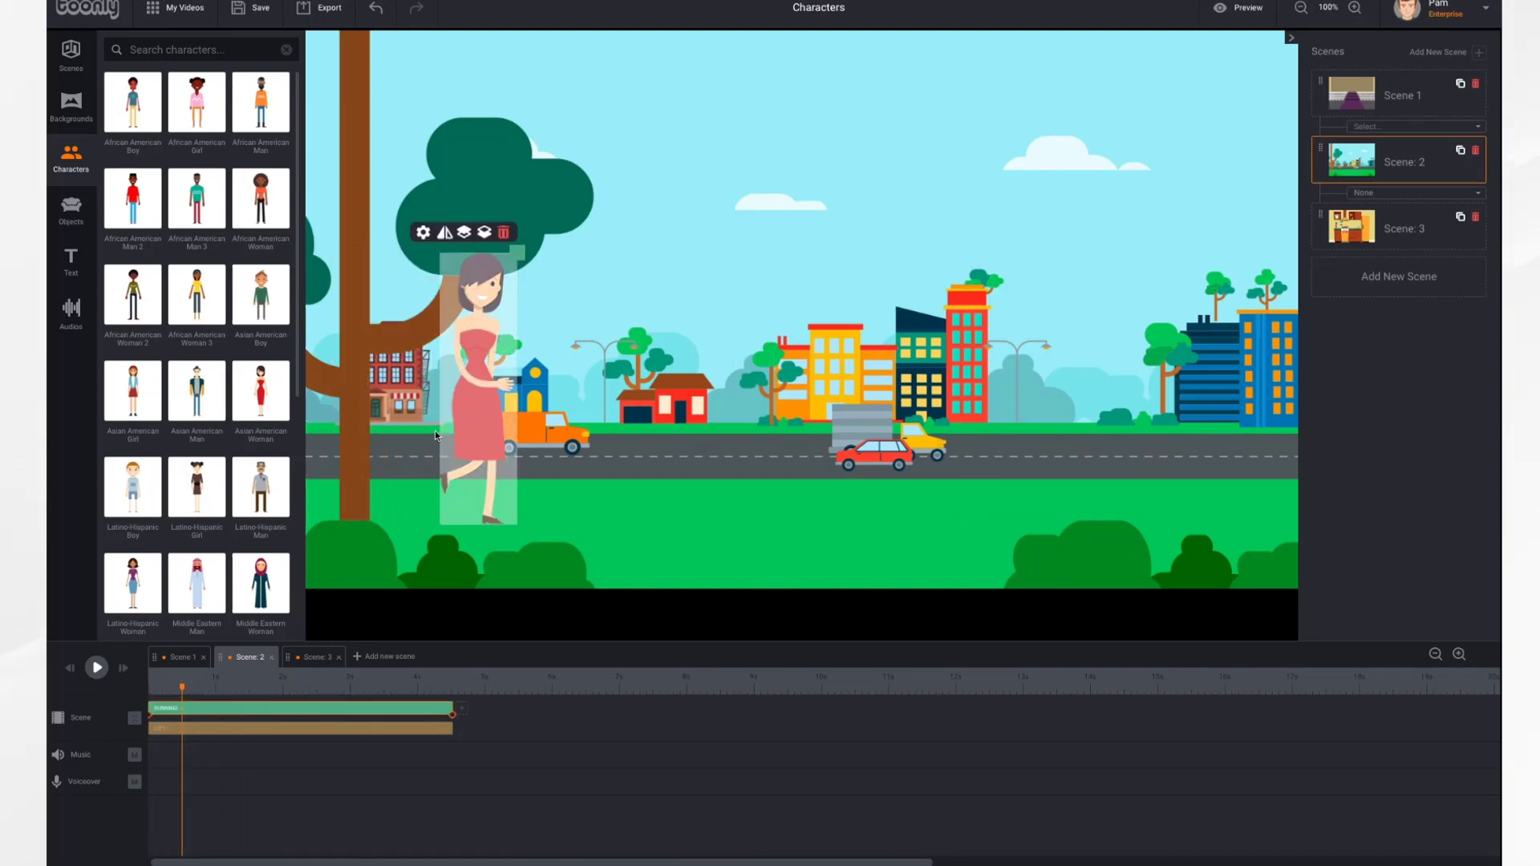
click(425, 233)
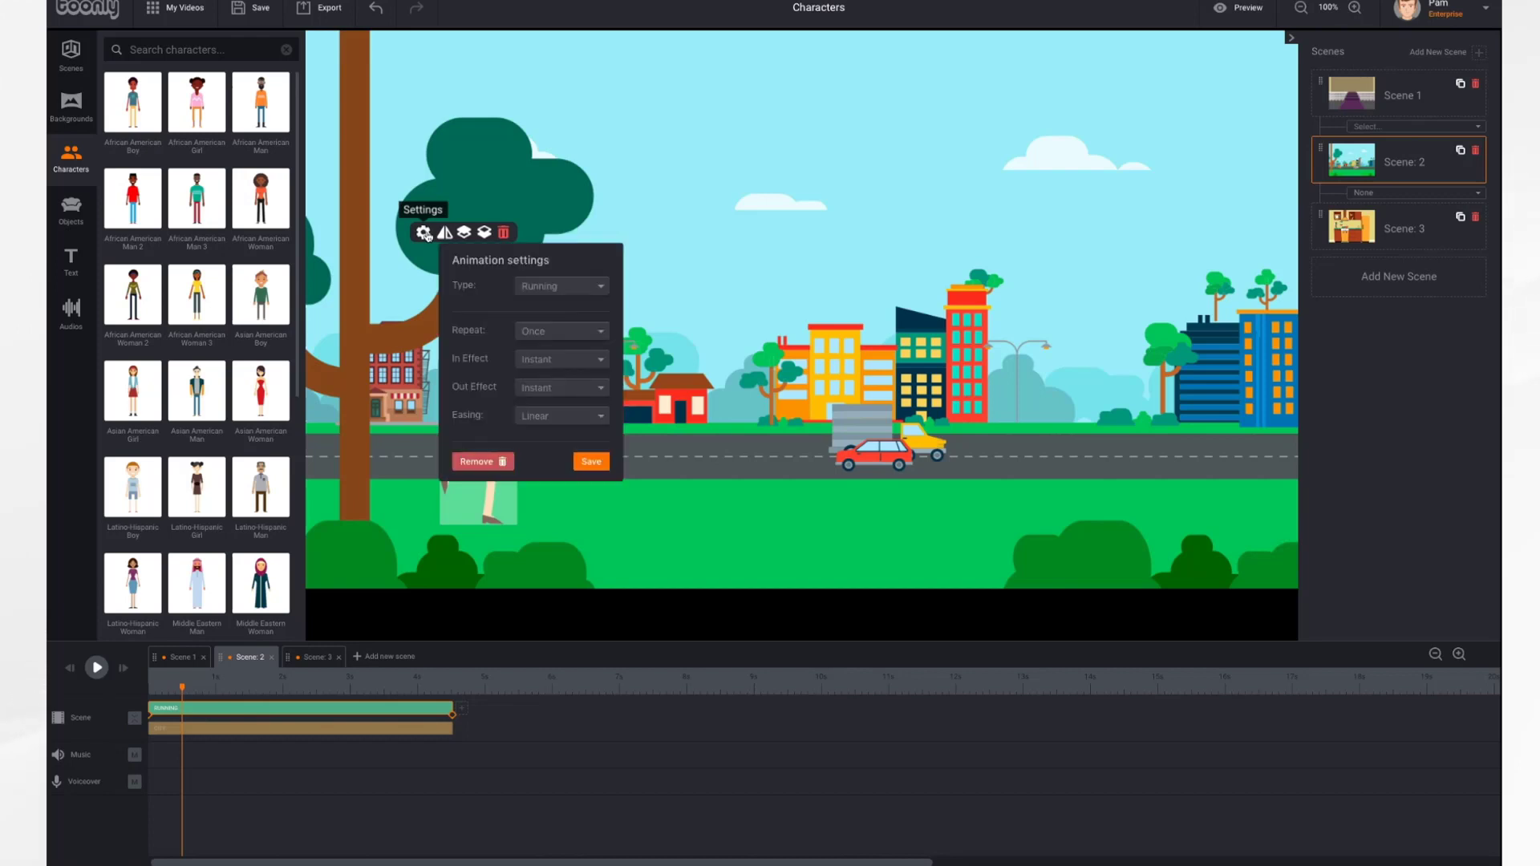
click(582, 335)
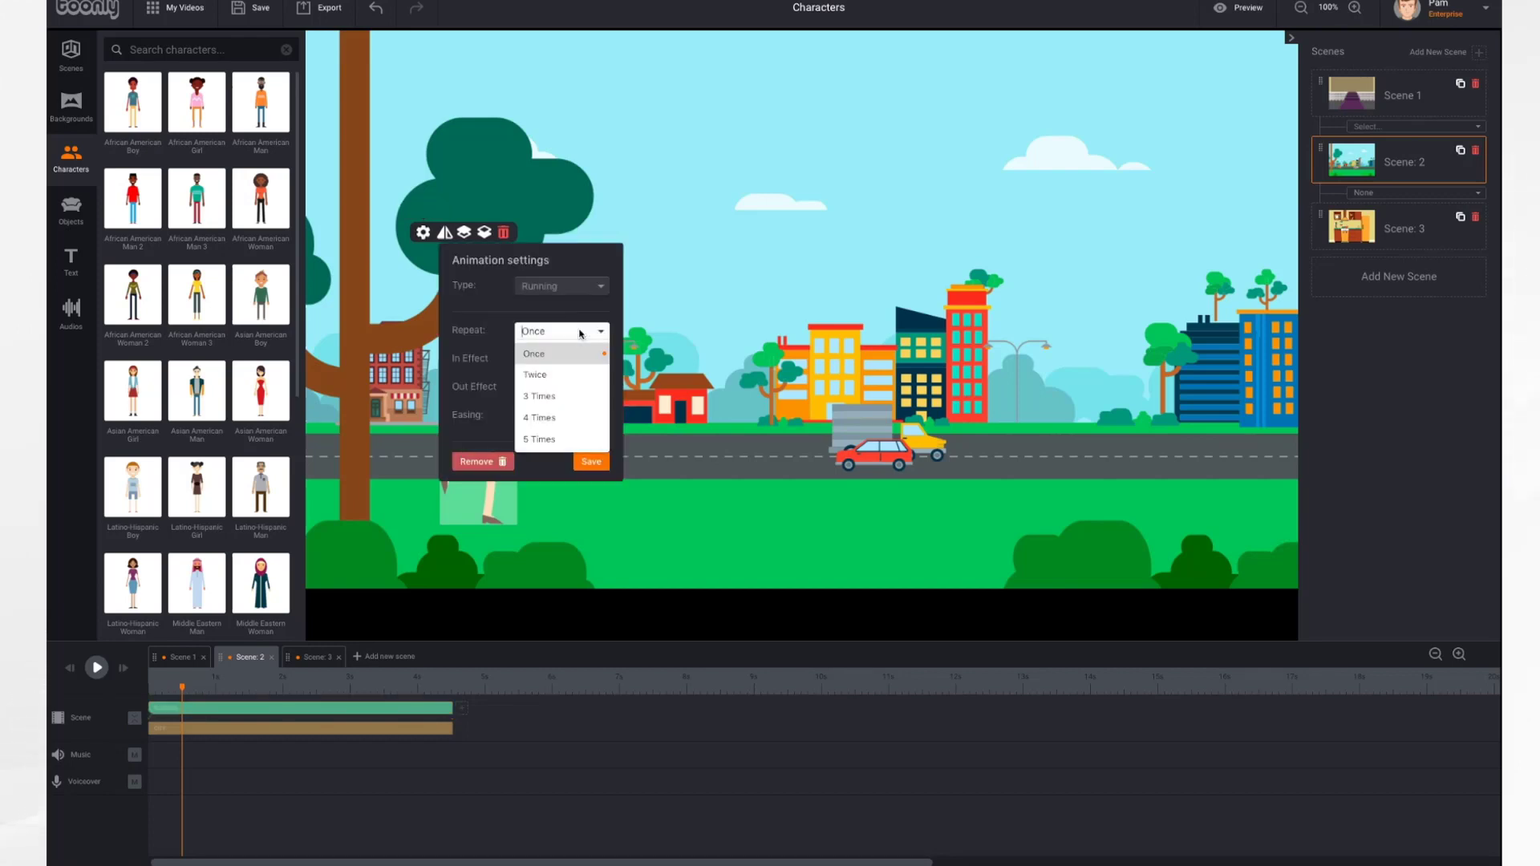
click(559, 396)
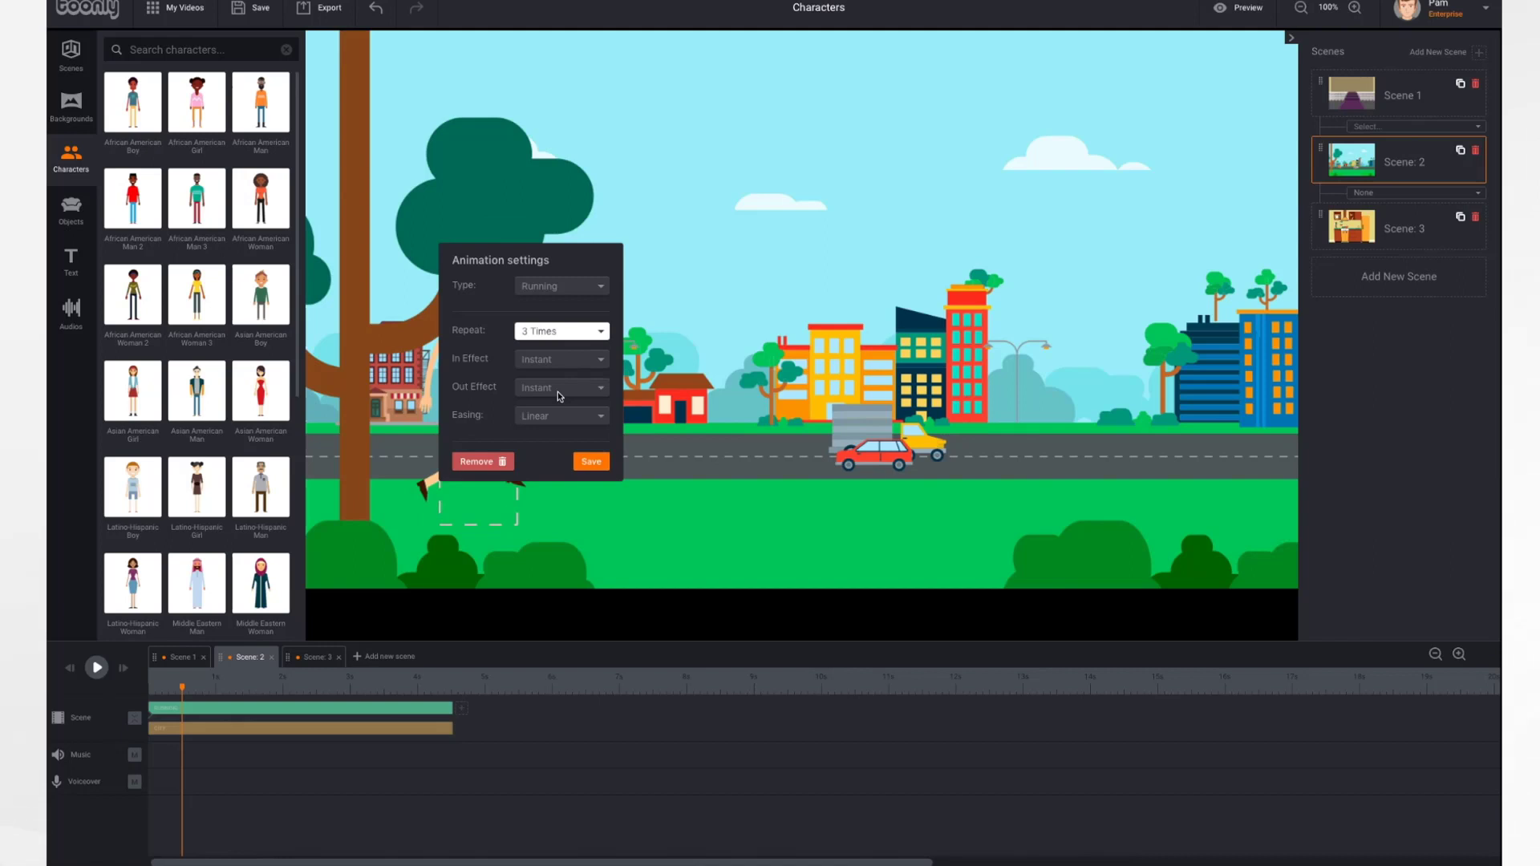
click(600, 465)
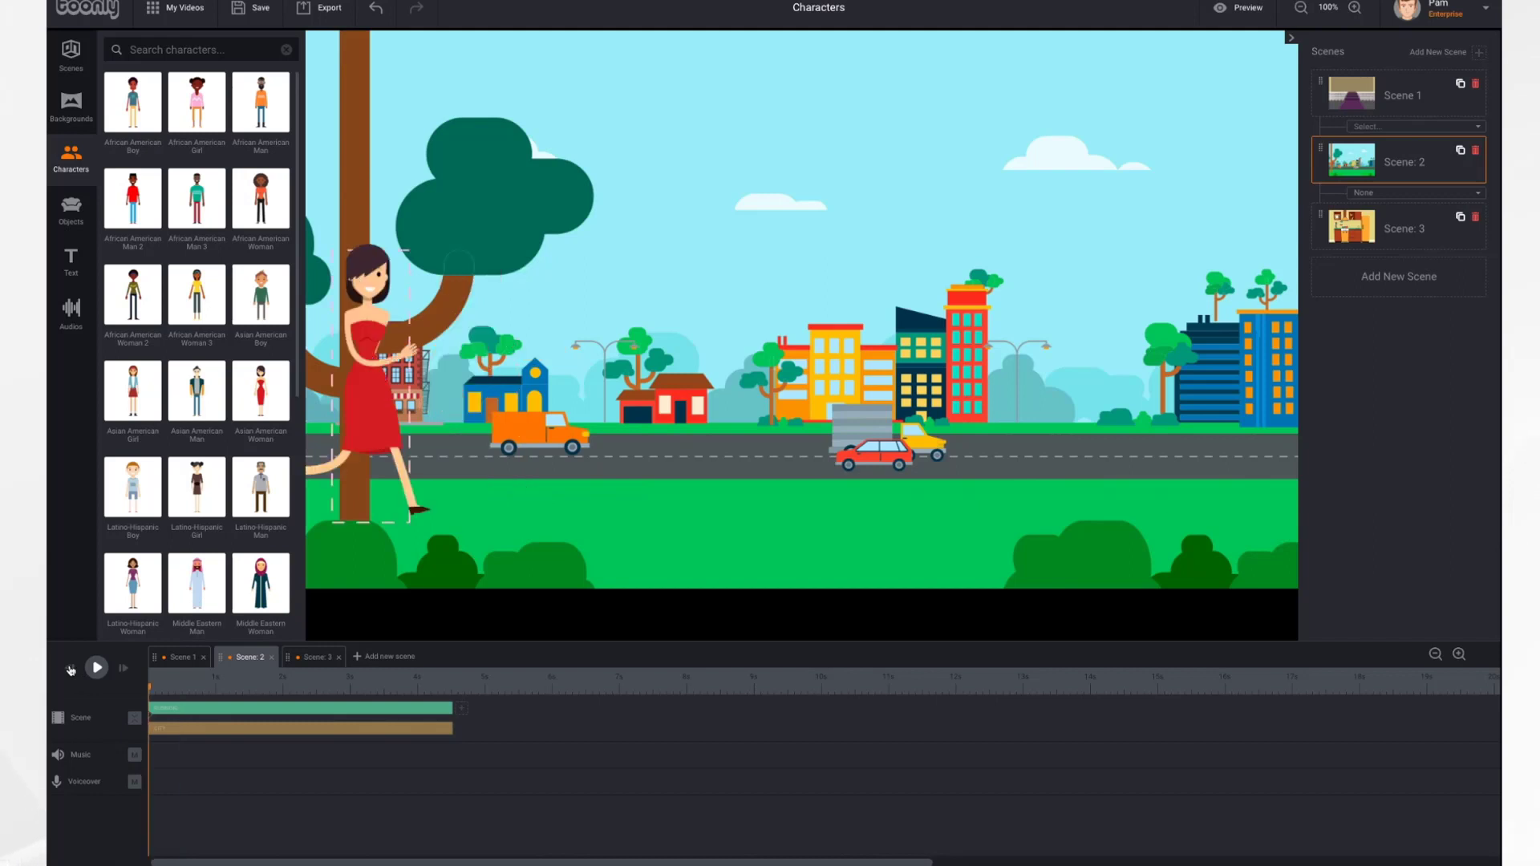
Replay Scene 2 from the start, and preview the whole video beginning with Scene 1
click(96, 667)
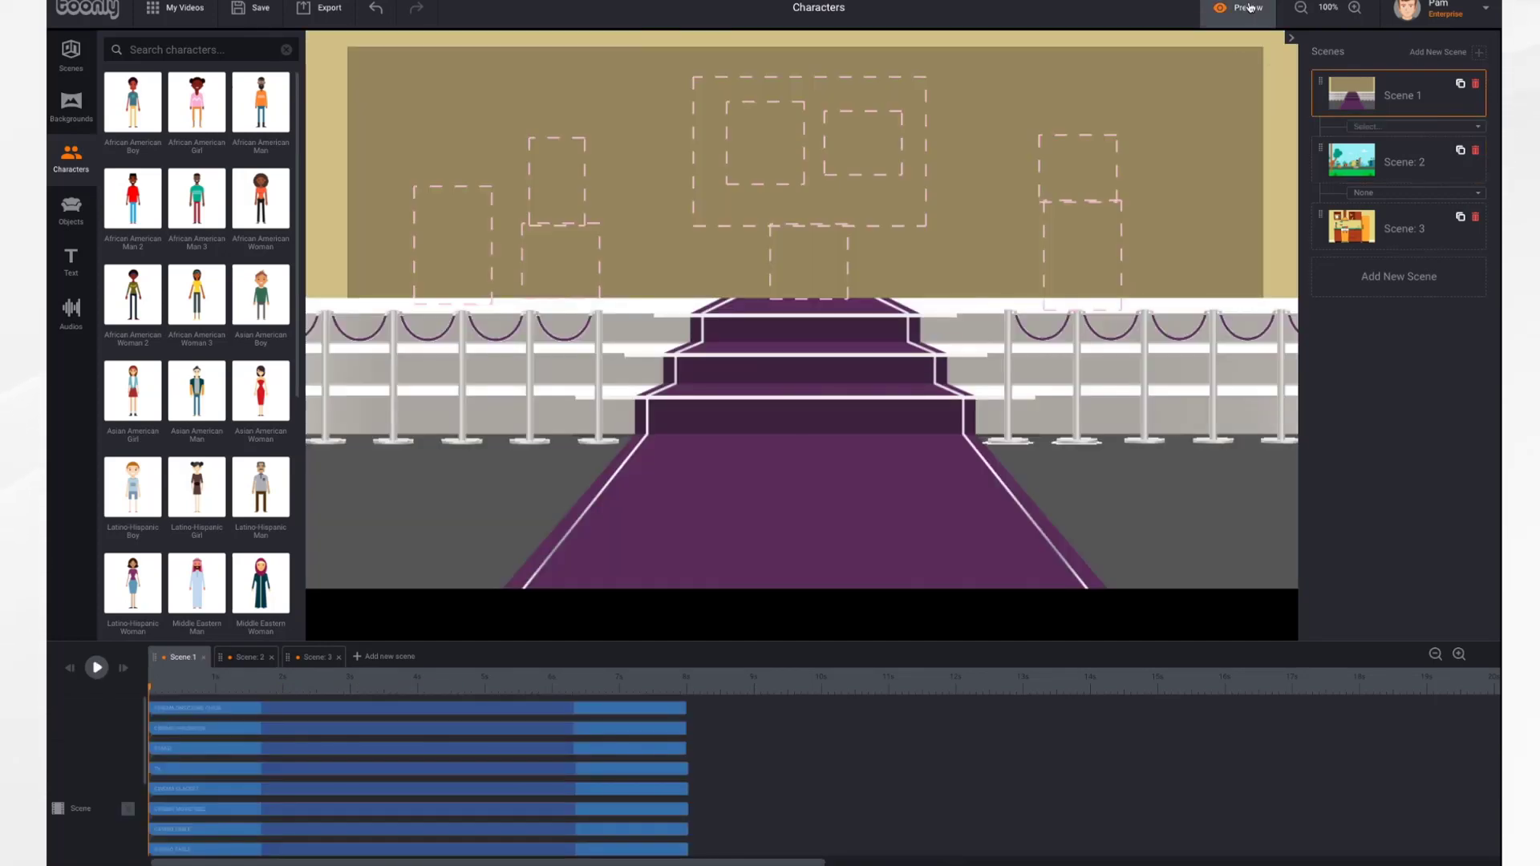
click(1249, 8)
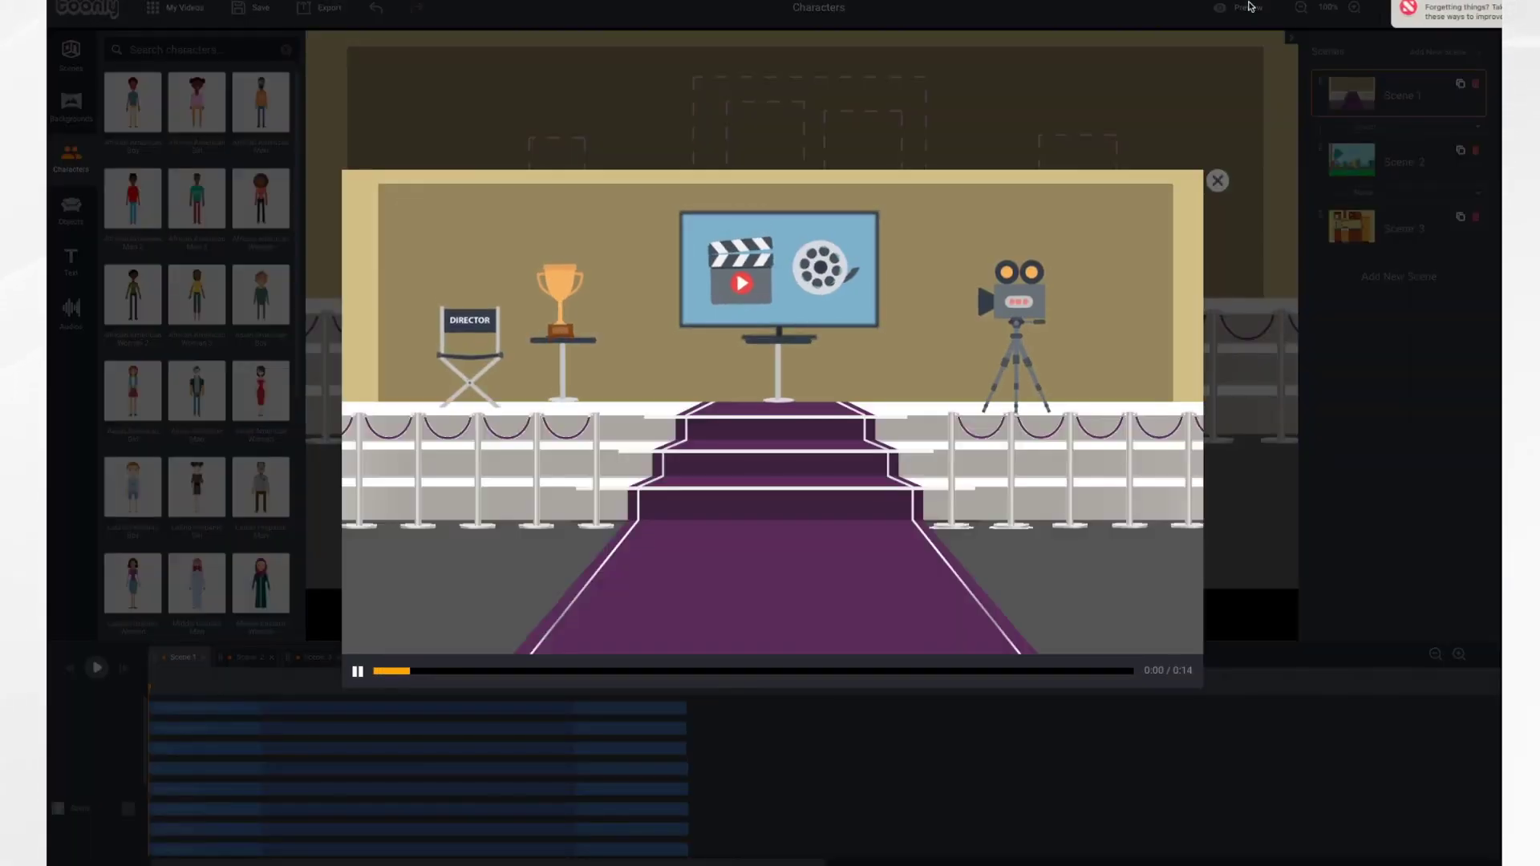